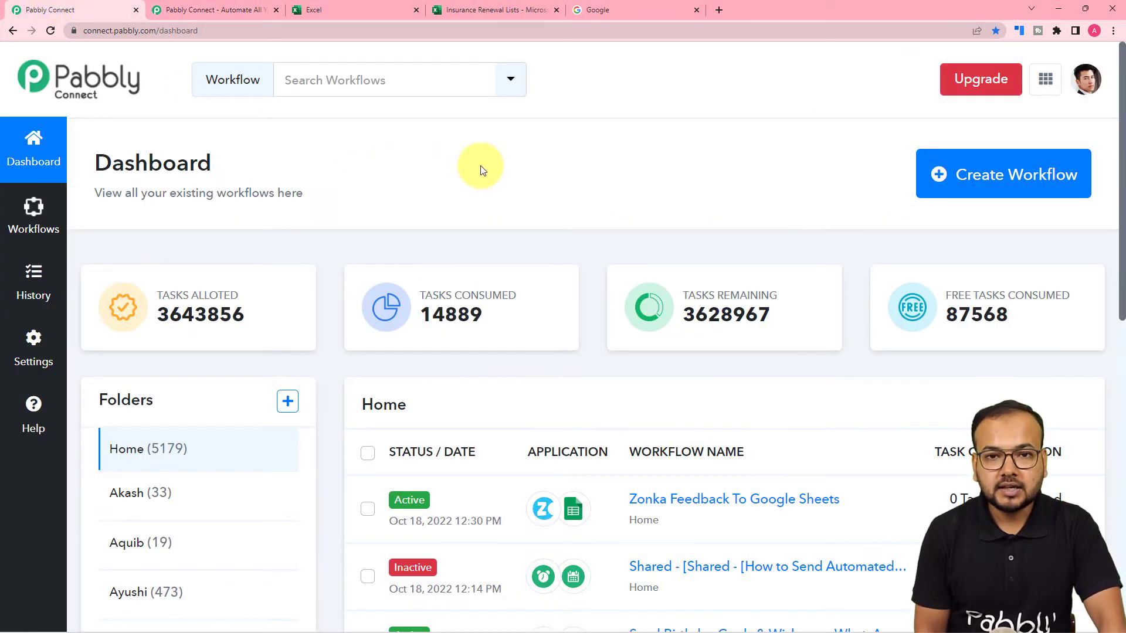
# - Create a new workflow named "Automated Reminder Emails from Microsoft Excel"
pyautogui.click(1017, 175)
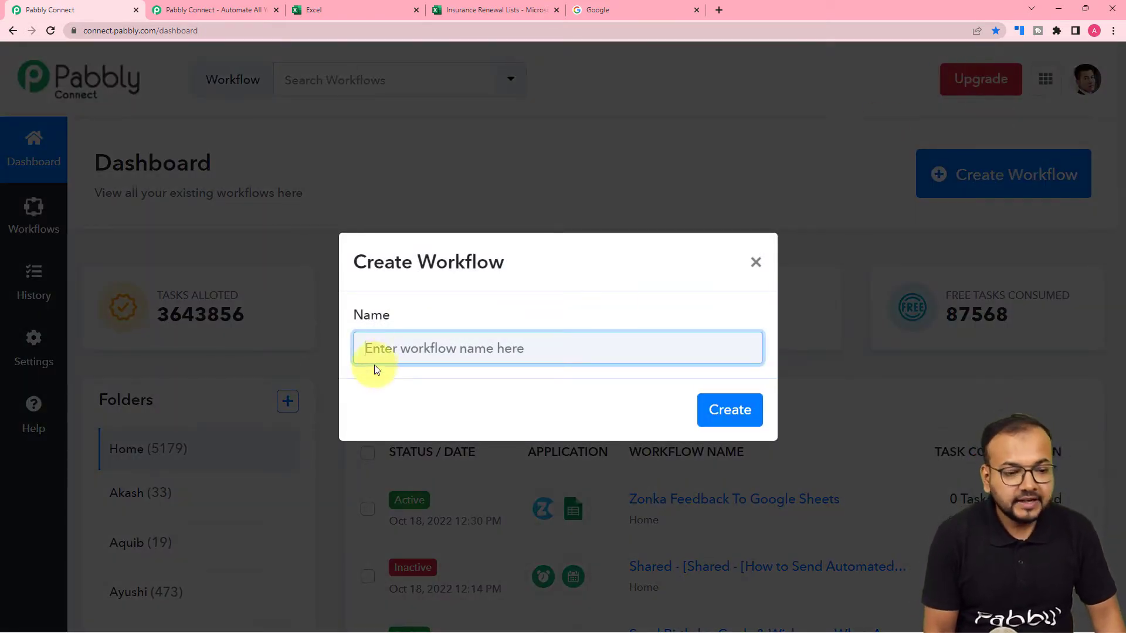
pyautogui.write('Automated Remi')
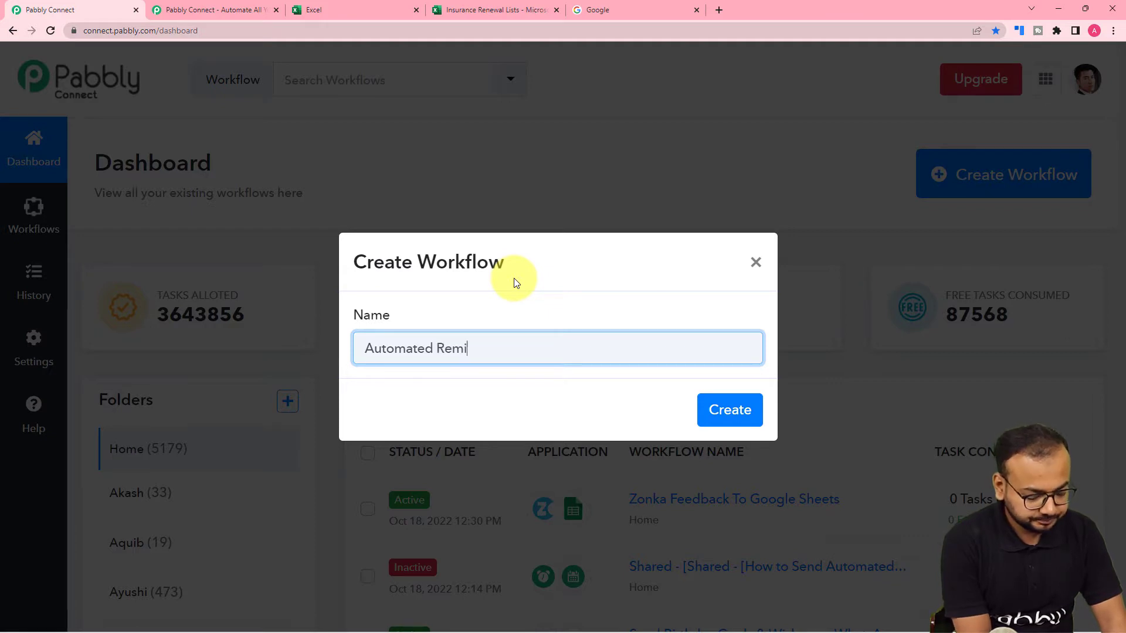
pyautogui.write('nder W')
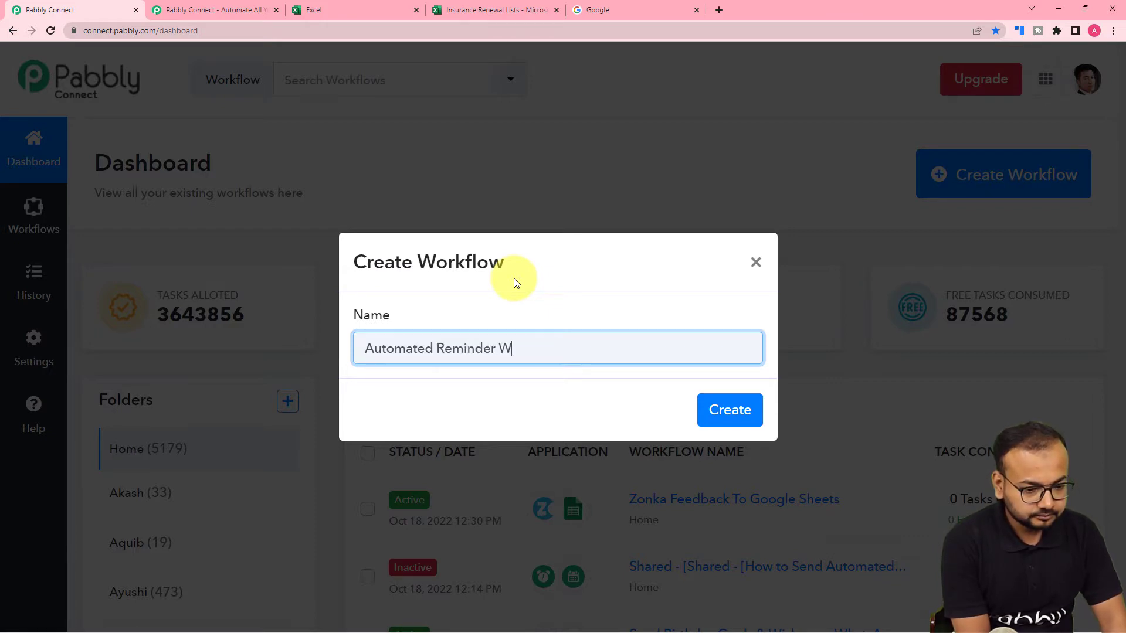
pyautogui.press('BackSpace')
pyautogui.write('emais')
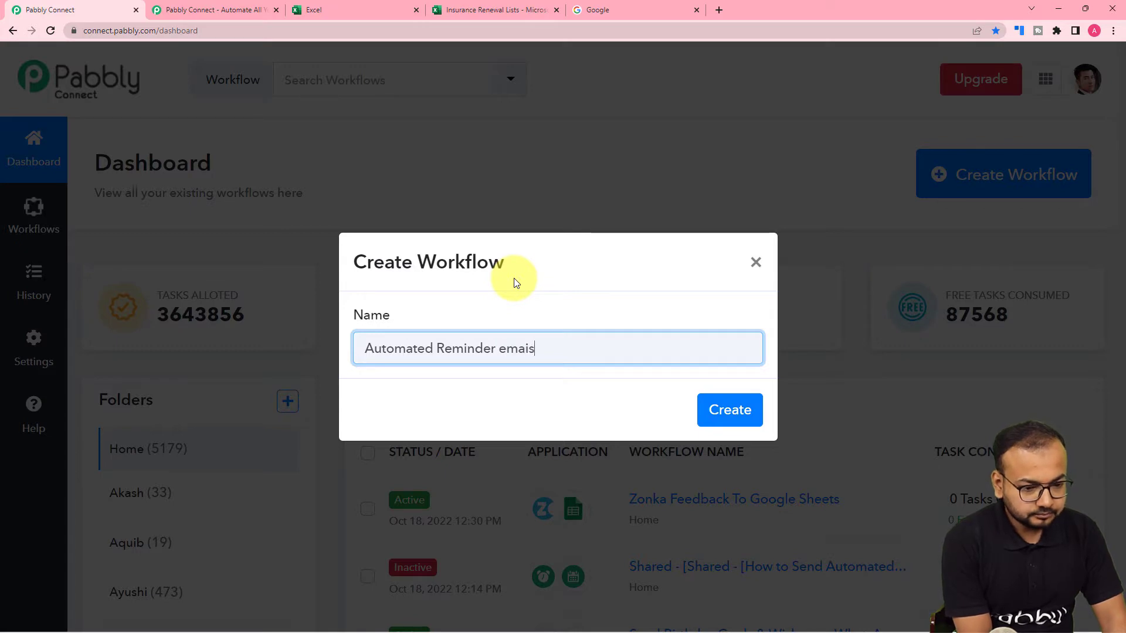
pyautogui.press('BackSpace')
pyautogui.press('BackSpace')
pyautogui.press('BackSpace')
pyautogui.press('BackSpace')
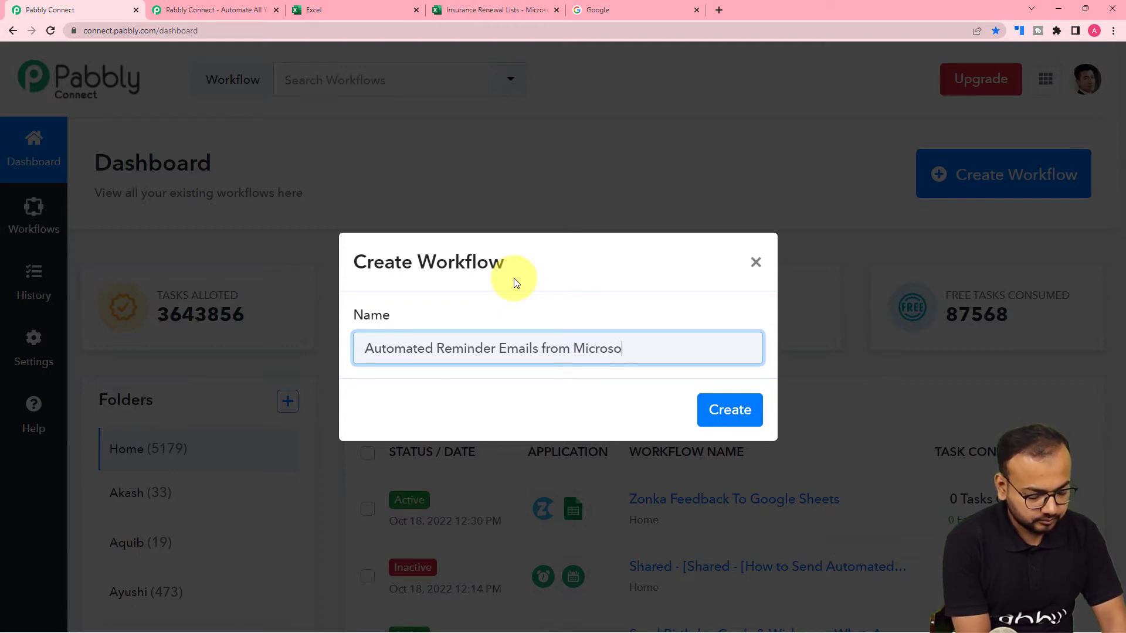
pyautogui.write('ft Ex')
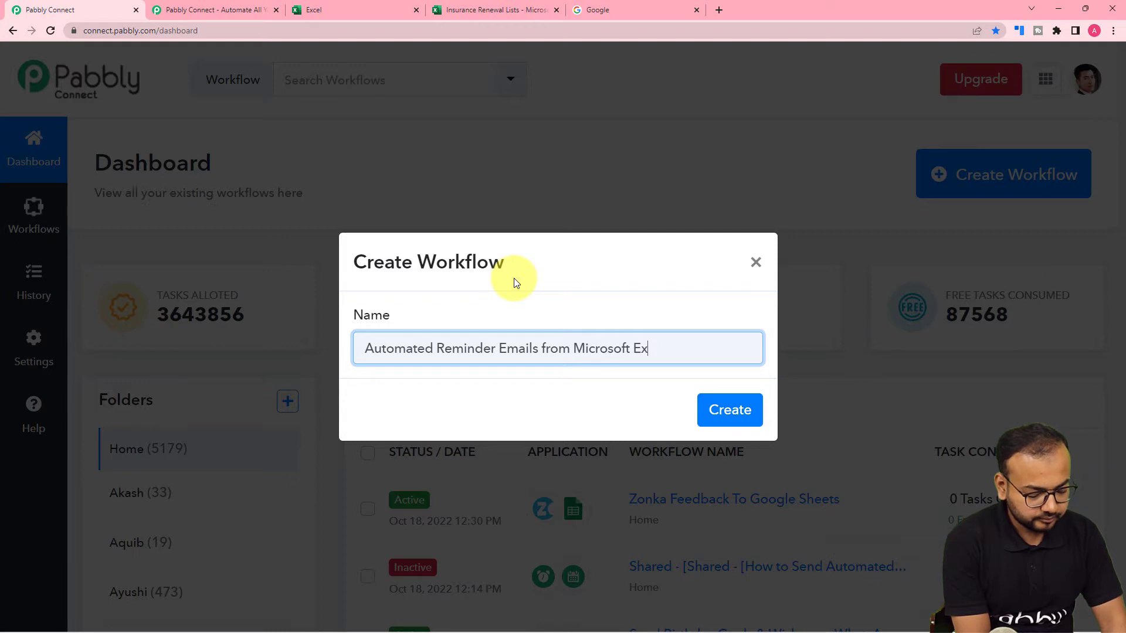
pyautogui.write('cel')
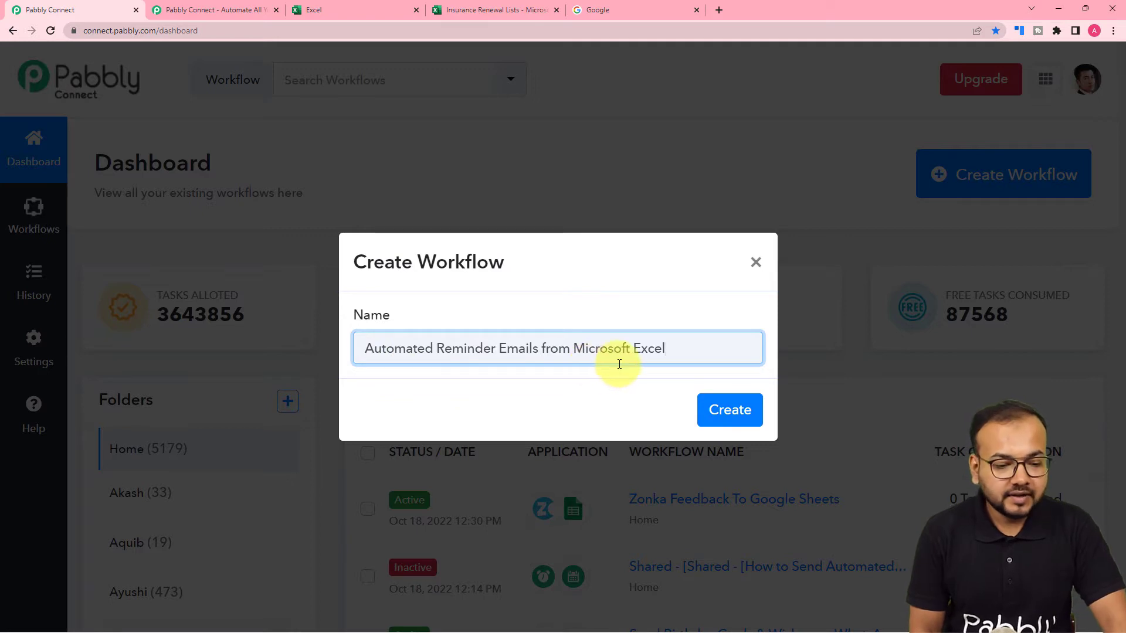
pyautogui.click(734, 413)
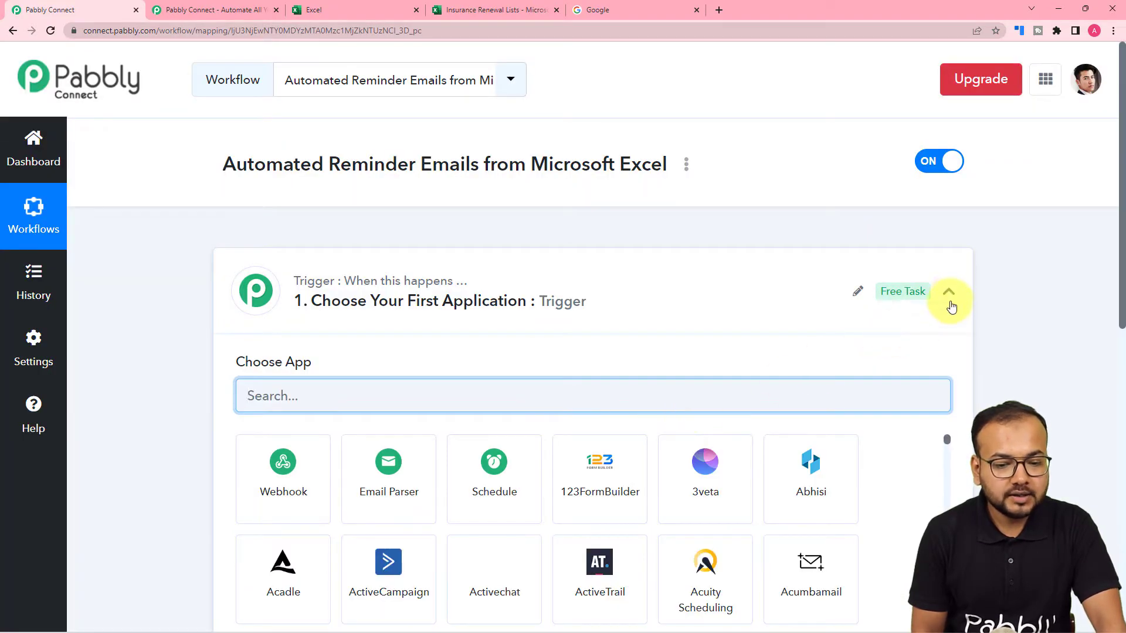
pyautogui.click(949, 293)
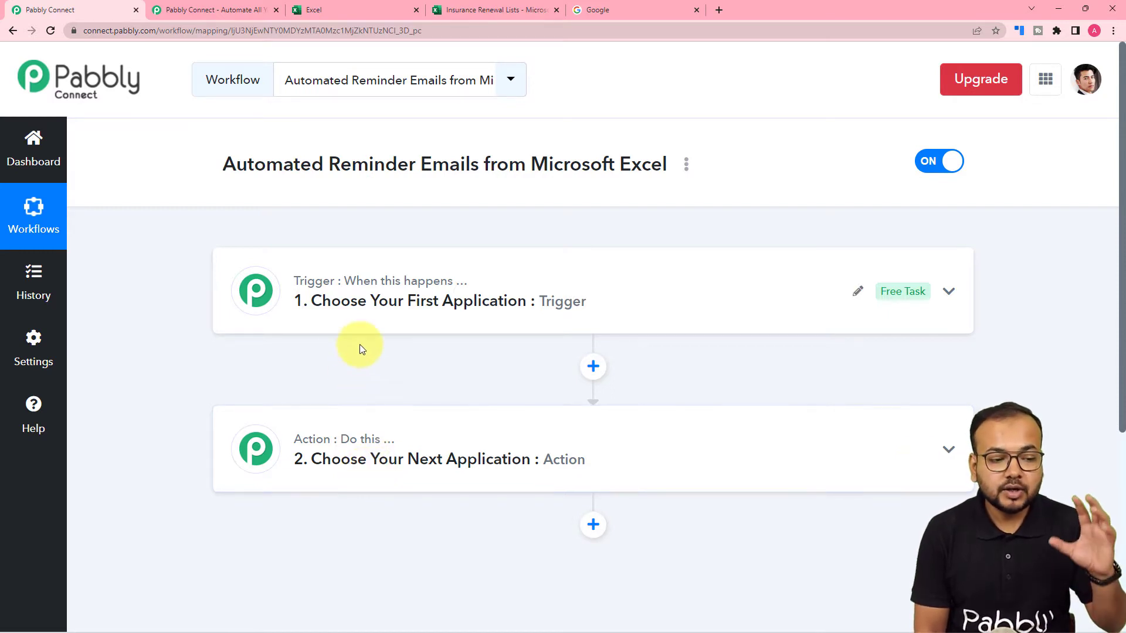
pyautogui.click(318, 472)
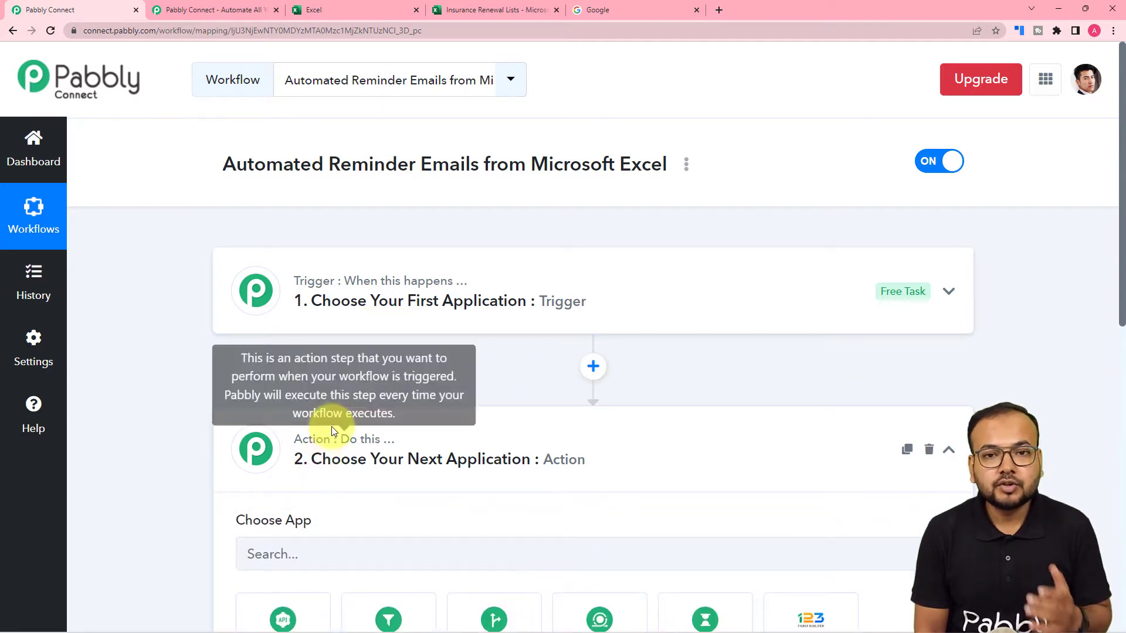
pyautogui.click(354, 309)
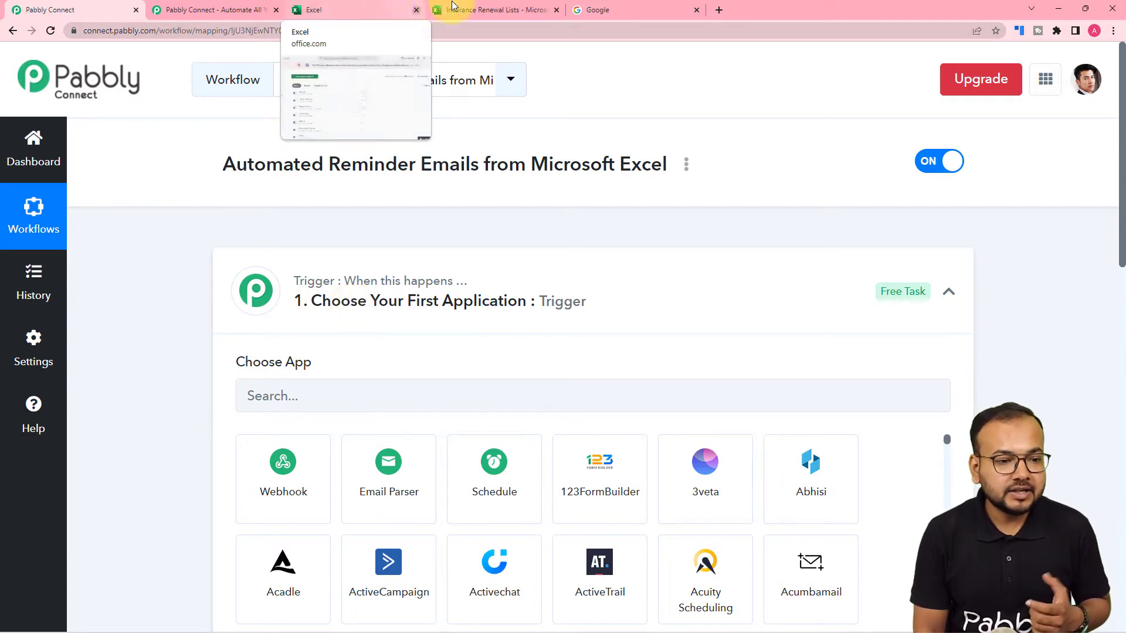
pyautogui.click(469, 10)
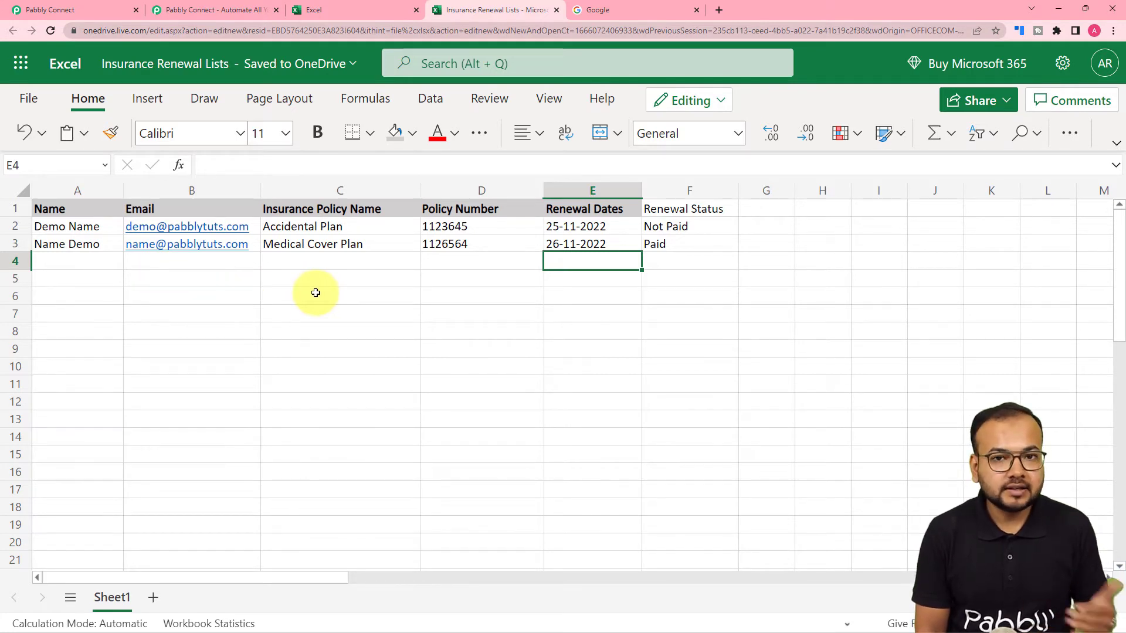
pyautogui.click(106, 9)
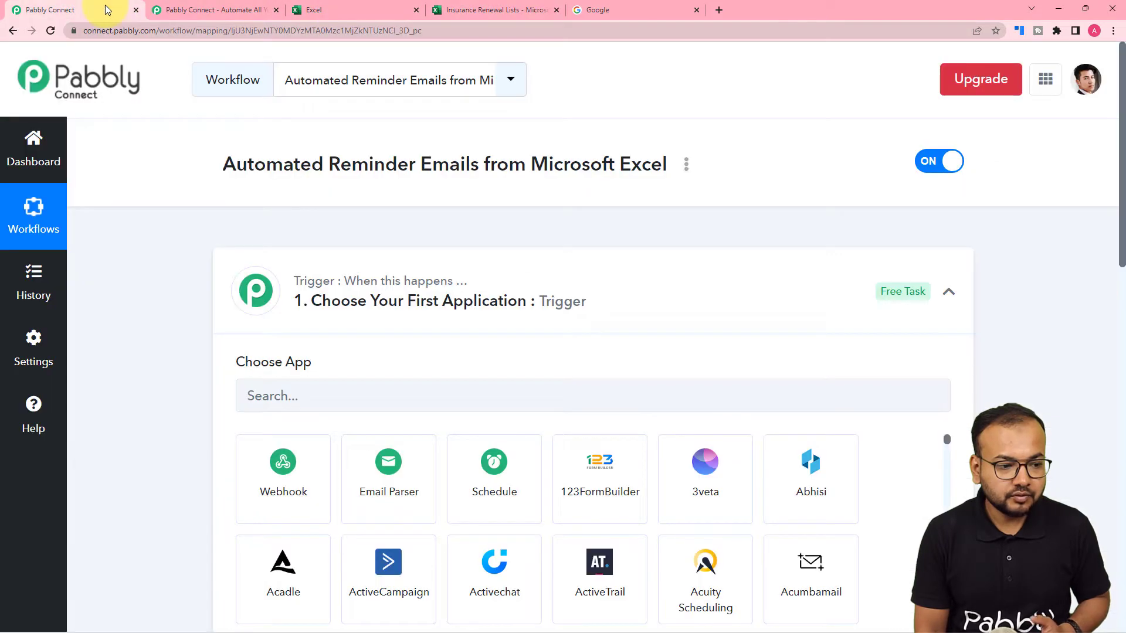
# - Set the workflow's trigger application to Microsoft Excel with New Row in Worksheet as the trigger event
pyautogui.scroll(-1, 271, 405)
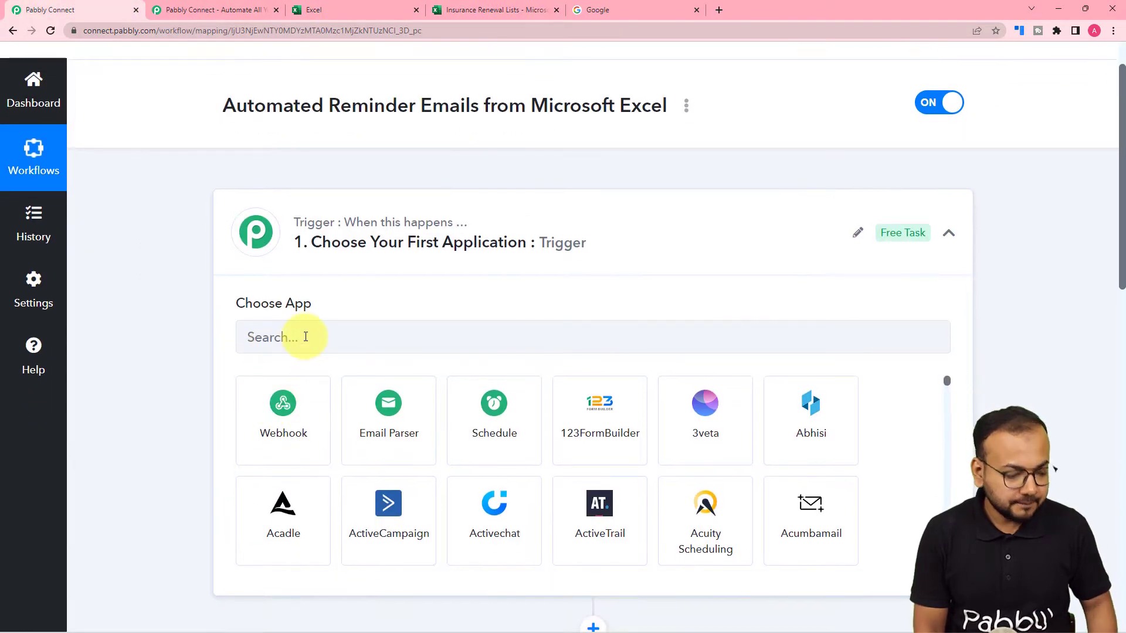
pyautogui.click(303, 336)
pyautogui.write('mi')
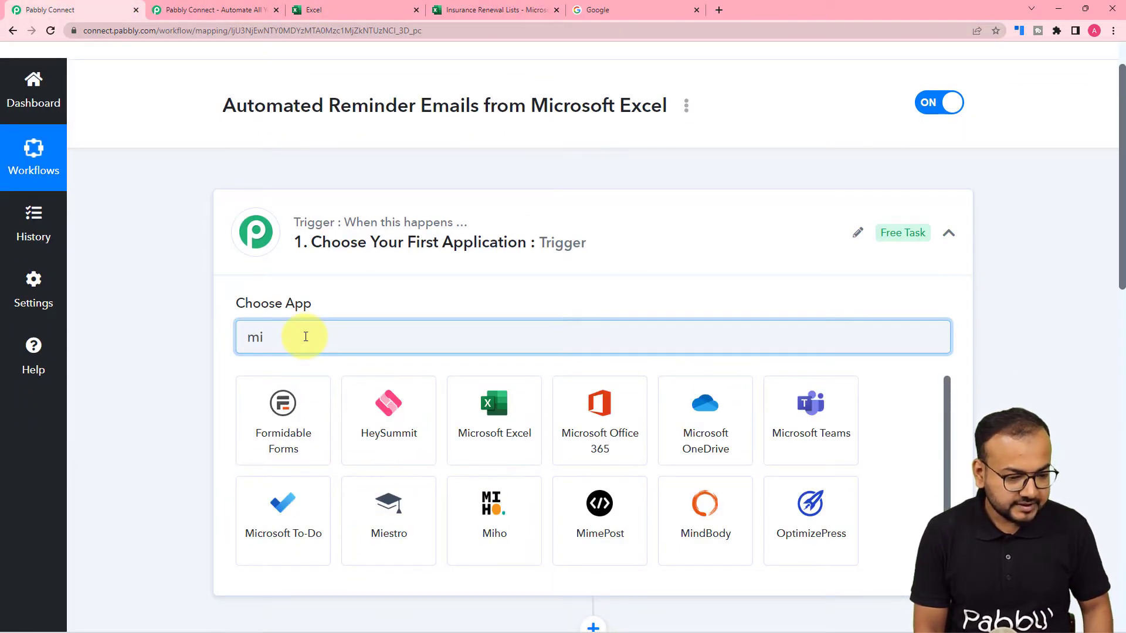
pyautogui.click(482, 444)
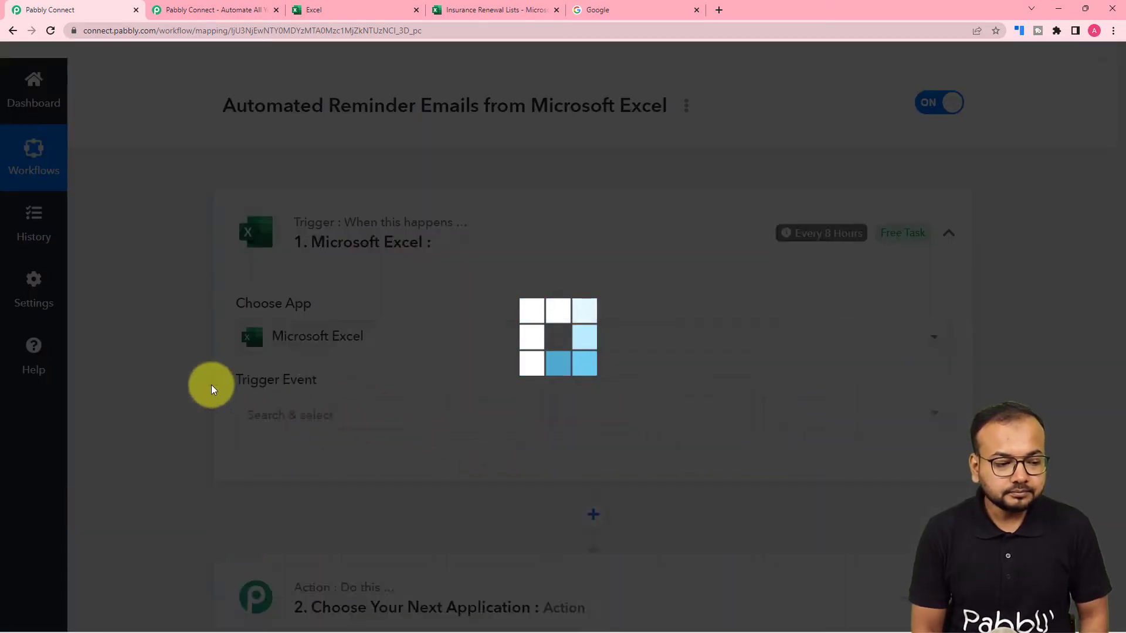
pyautogui.scroll(-2, 192, 379)
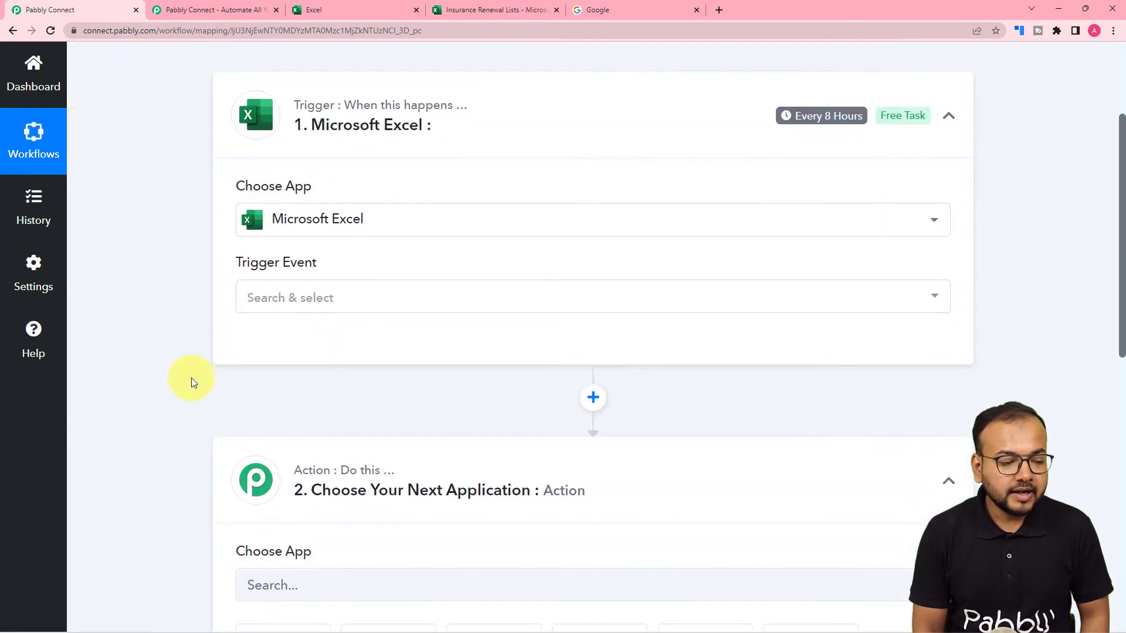
pyautogui.click(345, 300)
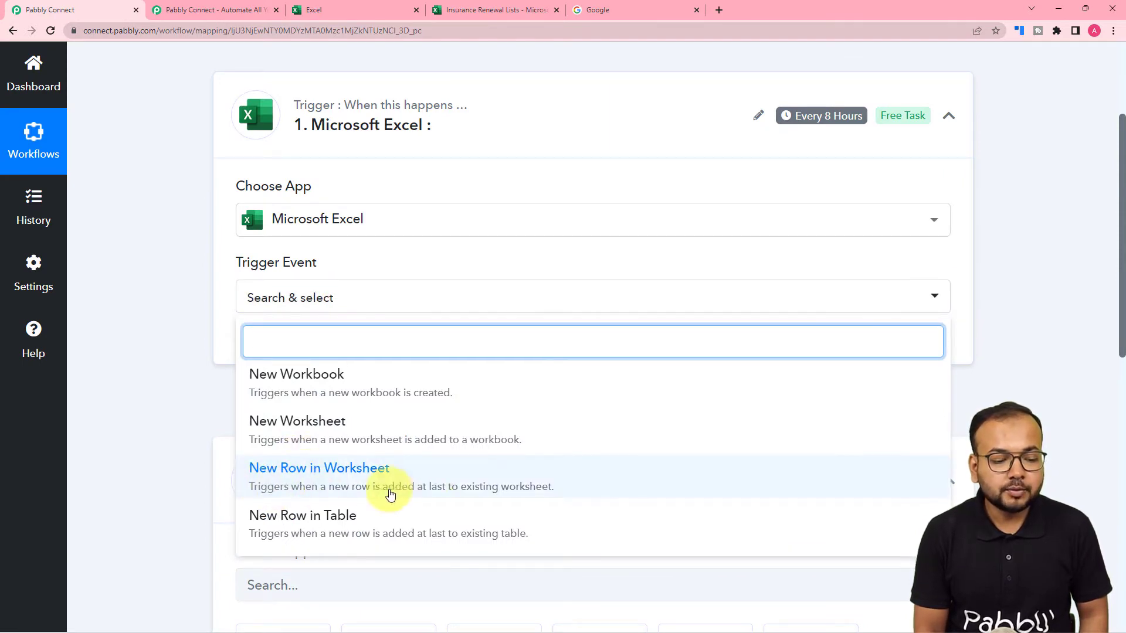
pyautogui.click(291, 483)
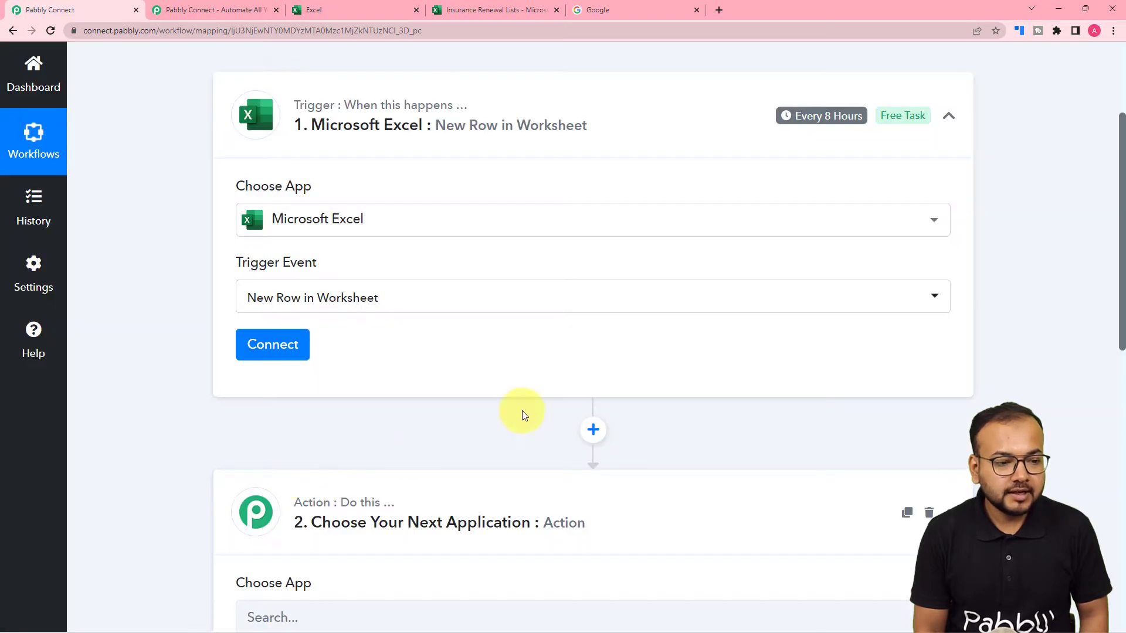
pyautogui.moveTo(788, 119)
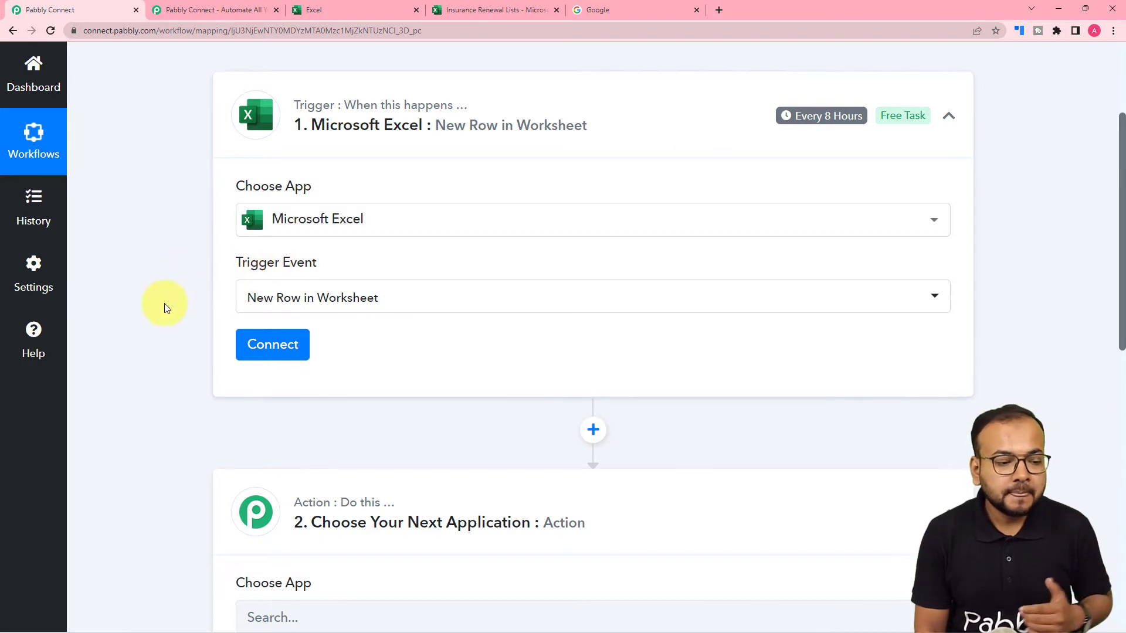
# - Add a new Microsoft Excel connection for the trigger and grant Pabbly Connect the requested Microsoft account permissions
pyautogui.click(269, 345)
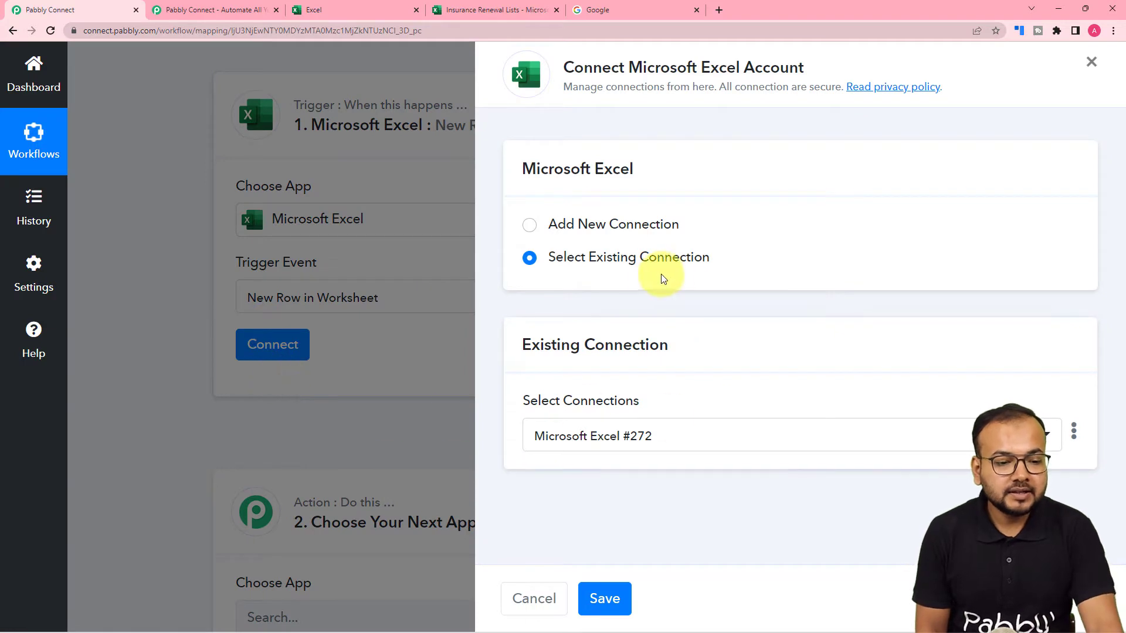
pyautogui.click(528, 226)
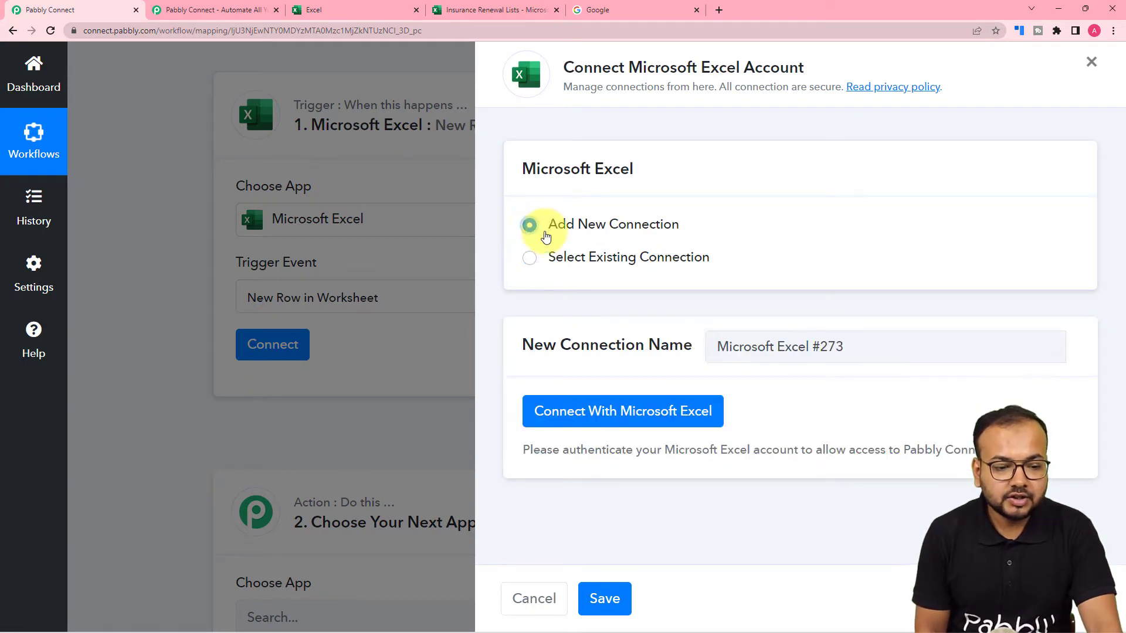
pyautogui.click(561, 414)
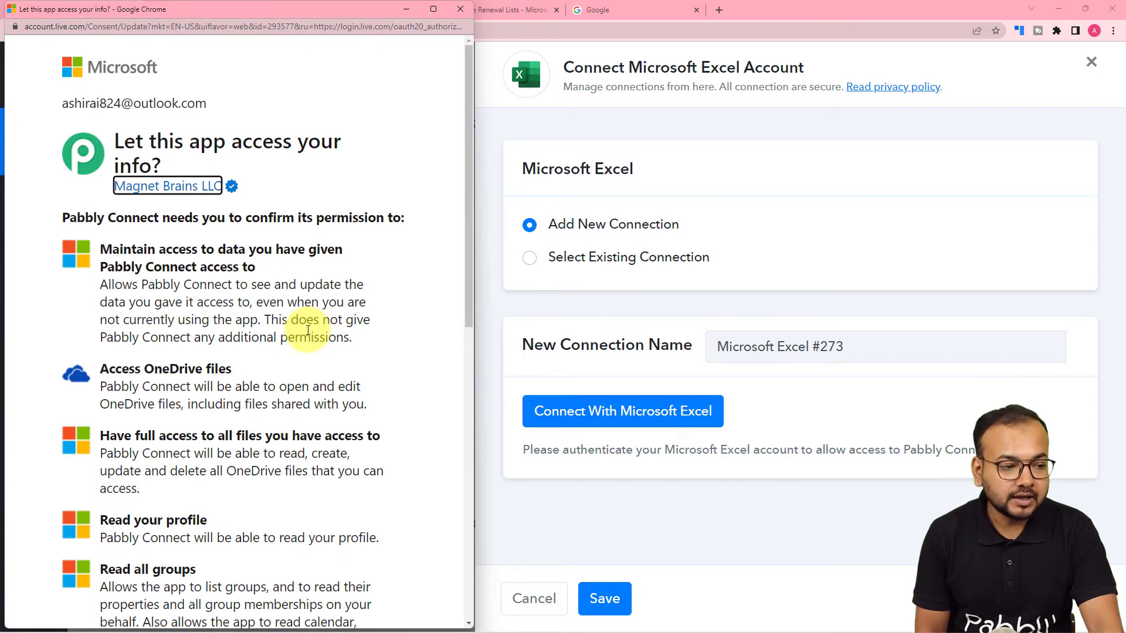
pyautogui.scroll(-4, 308, 330)
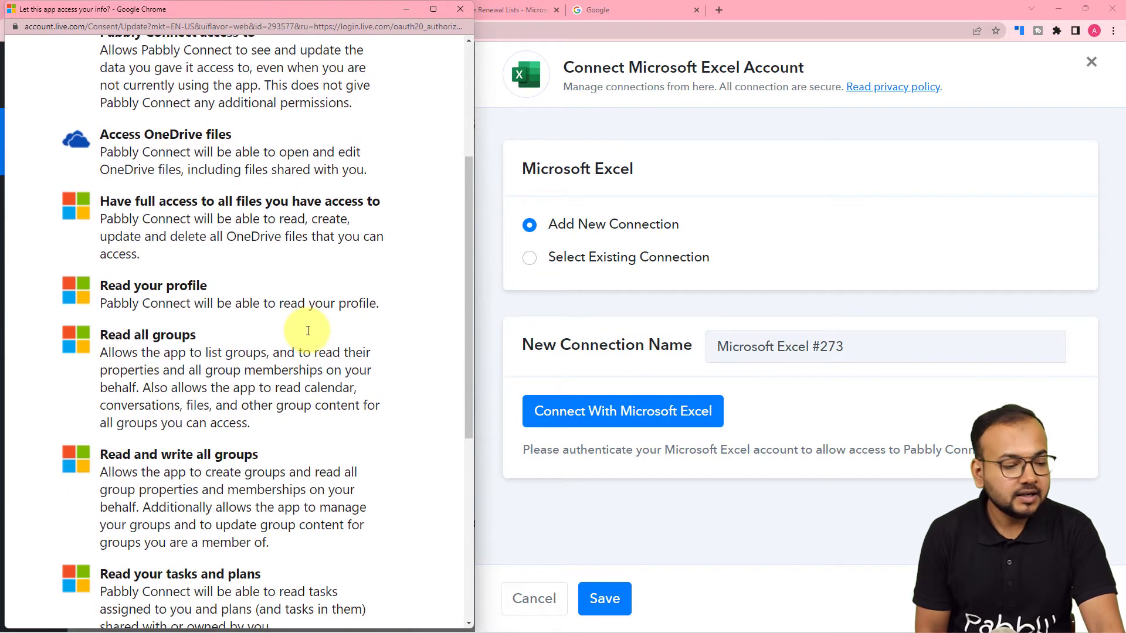
pyautogui.scroll(-6, 307, 330)
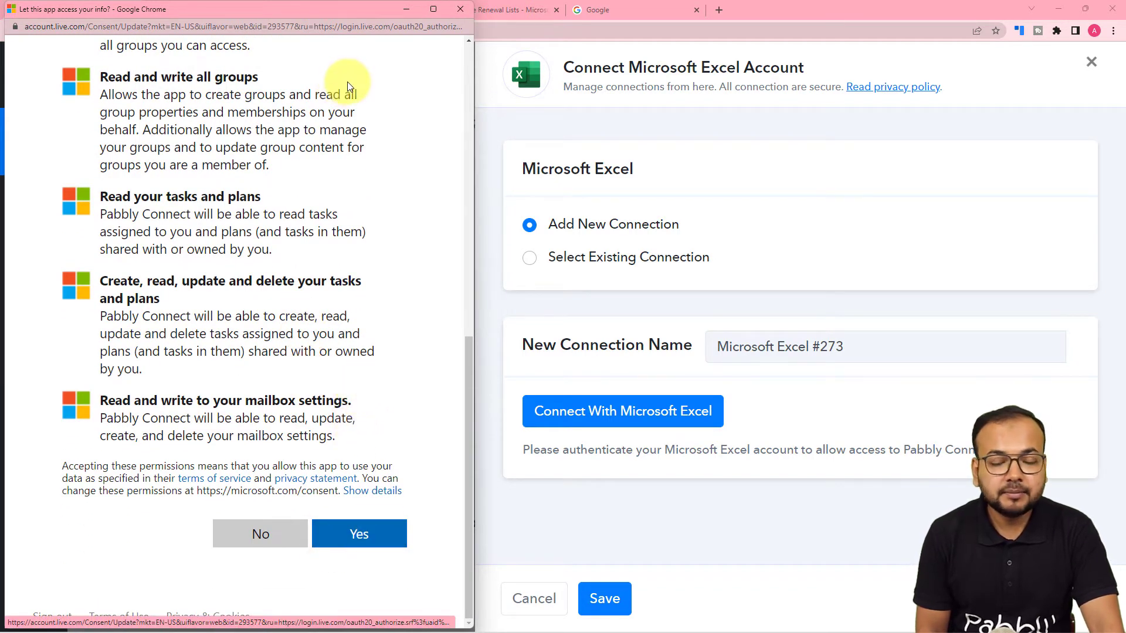
pyautogui.click(371, 533)
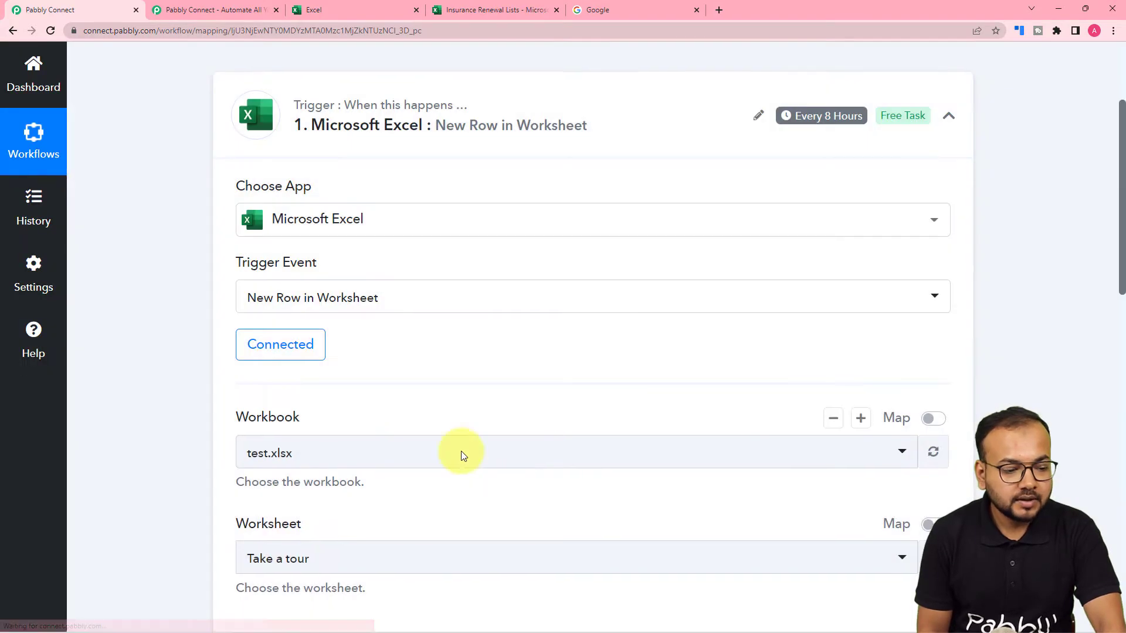
# - Select Insurance Renewal Lists.xlsx as the trigger's workbook and check the worksheet choice against the open spreadsheet
pyautogui.scroll(-4, 103, 349)
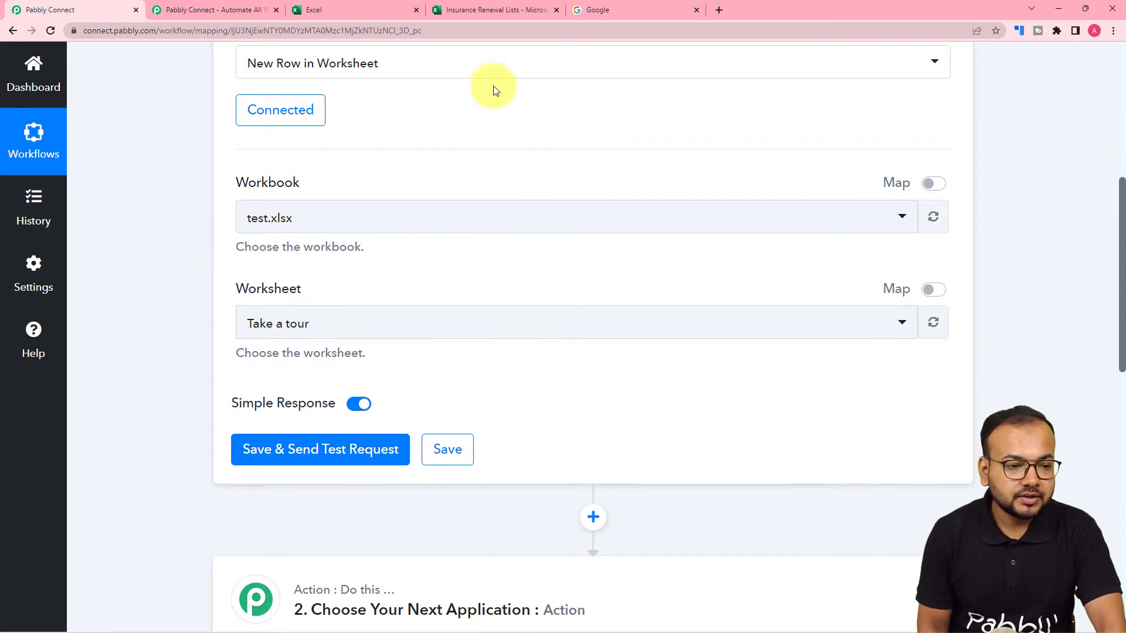
pyautogui.click(475, 9)
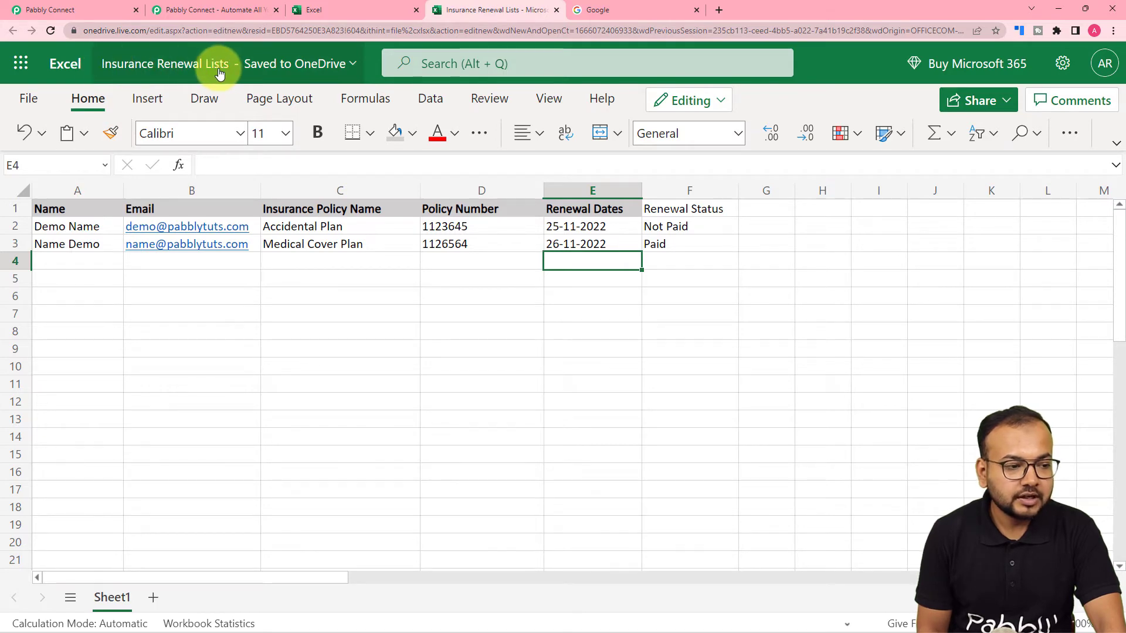
pyautogui.click(96, 12)
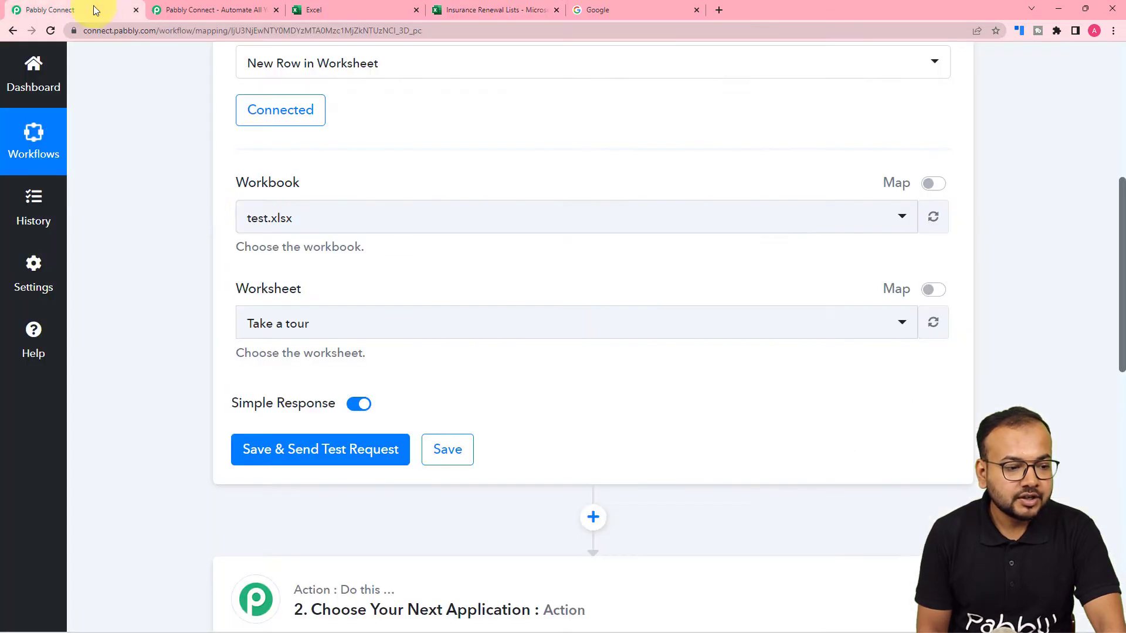
pyautogui.click(315, 228)
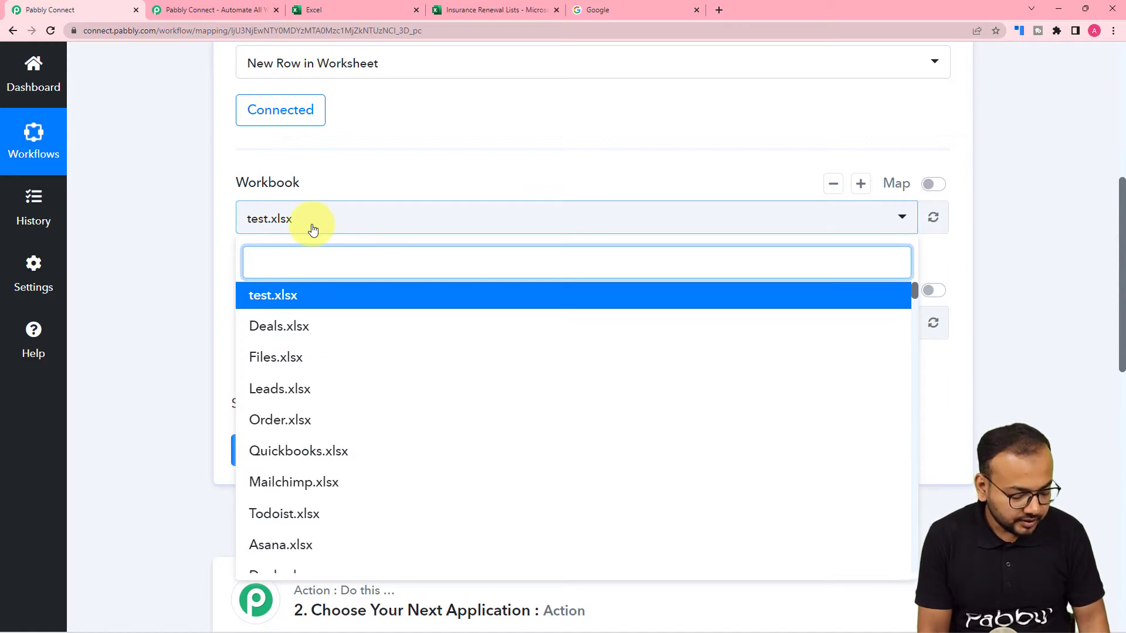
pyautogui.write('ins')
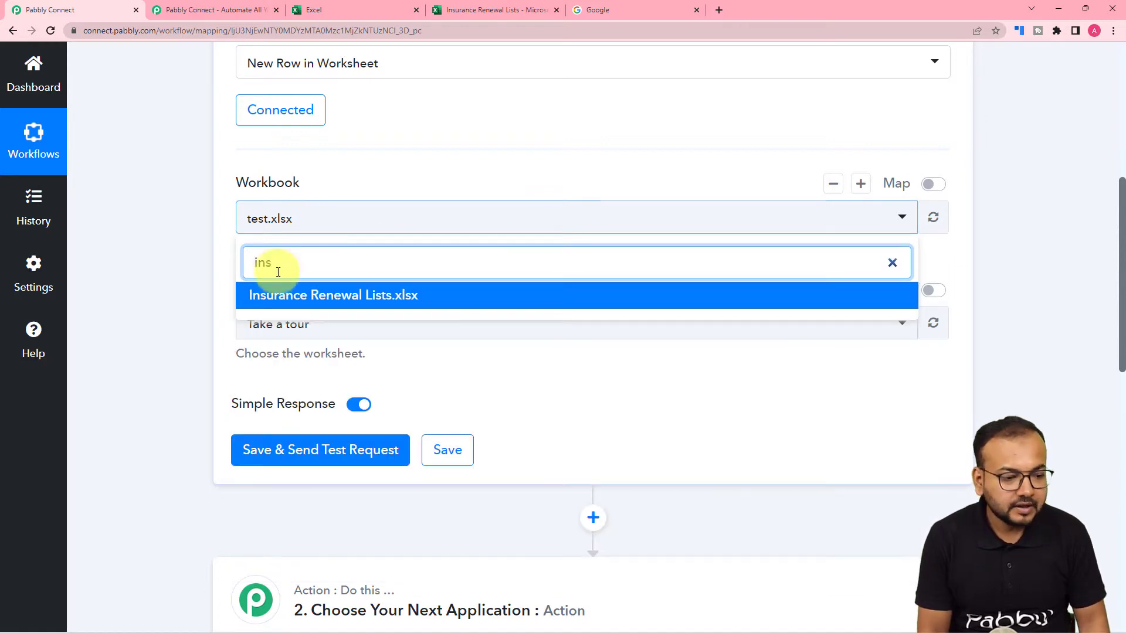
pyautogui.click(283, 299)
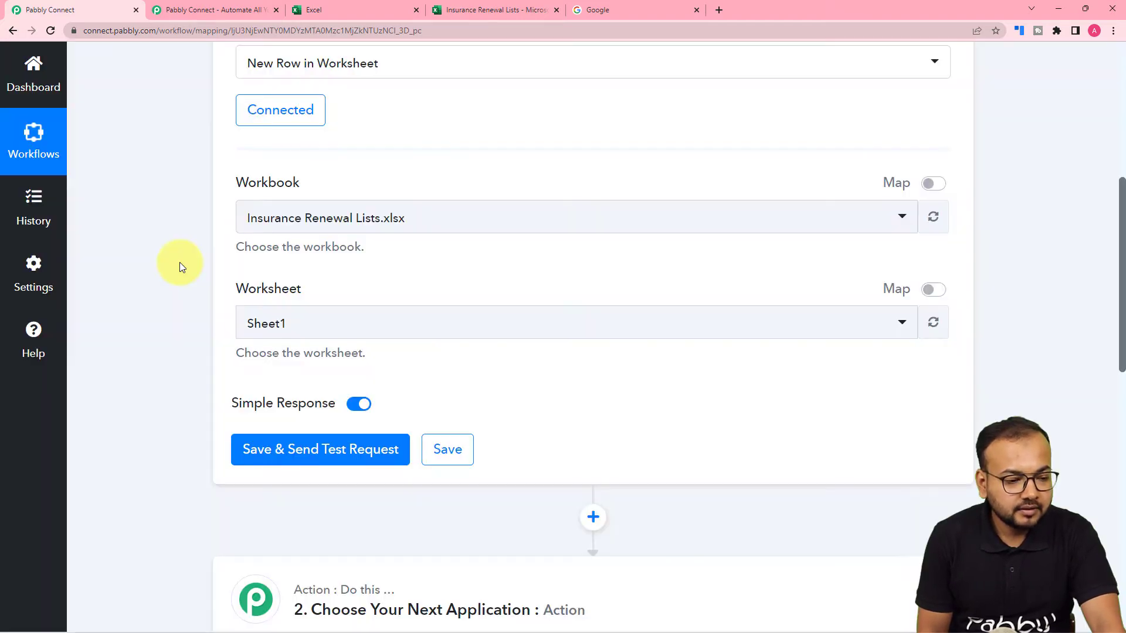
pyautogui.scroll(-2, 179, 262)
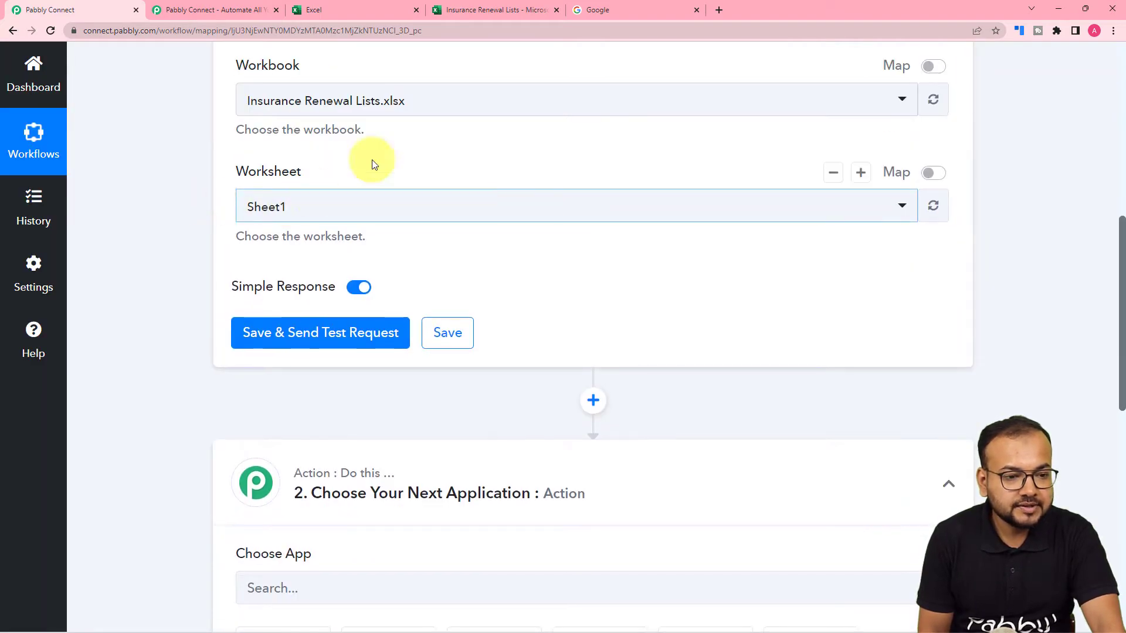
pyautogui.click(446, 12)
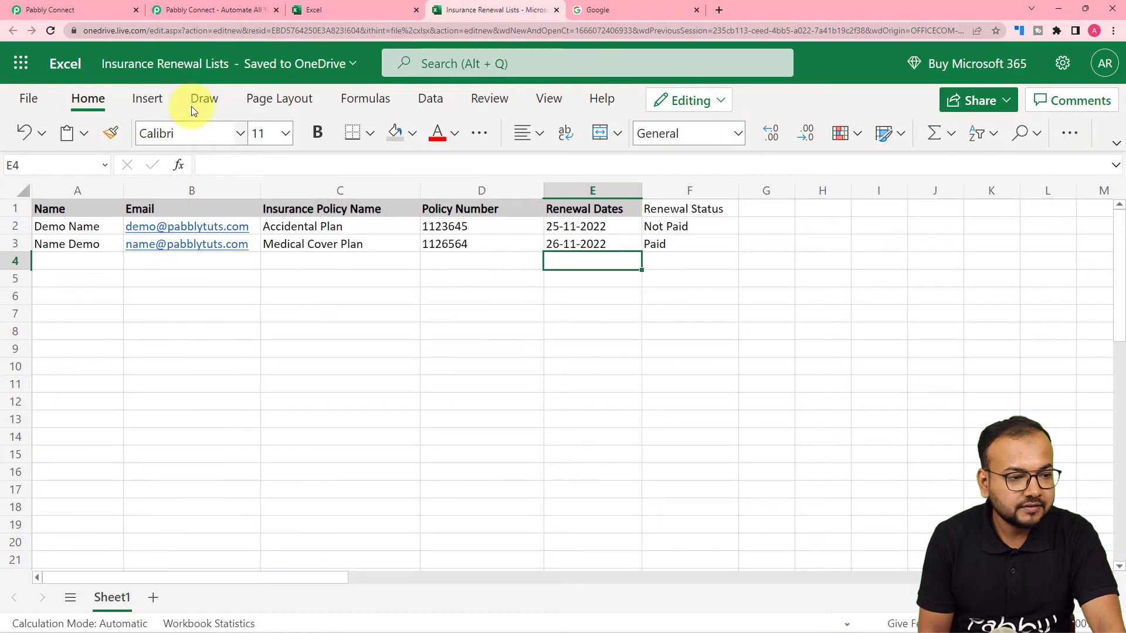
pyautogui.click(76, 7)
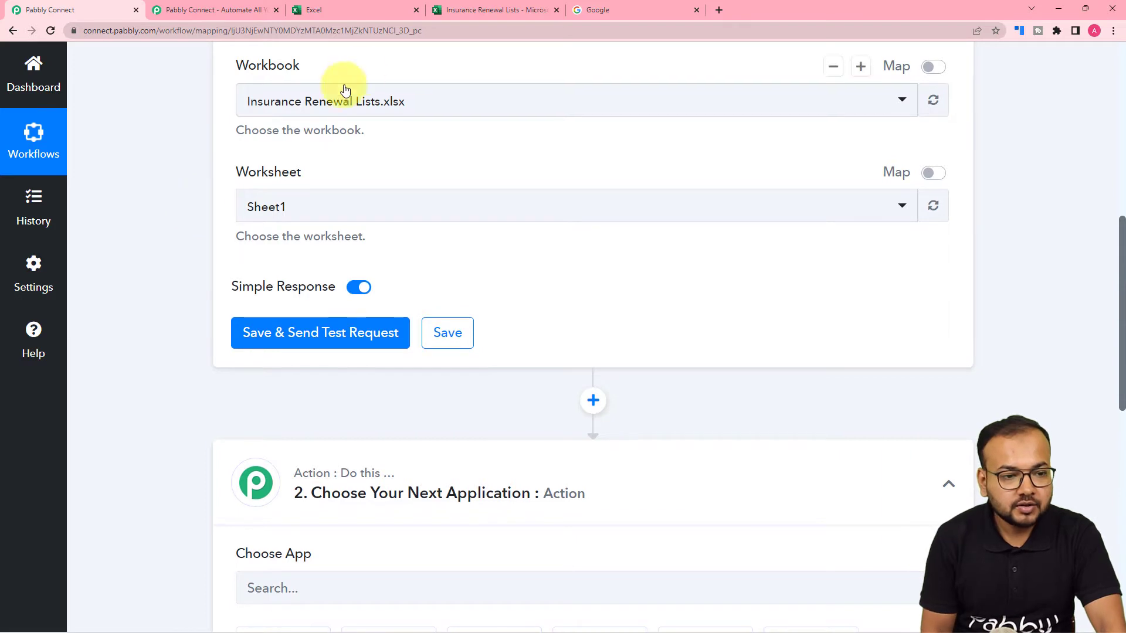
# - Save the trigger with Sheet1, send a test request and check the received row data against the Insurance Renewal Lists spreadsheet
pyautogui.click(453, 10)
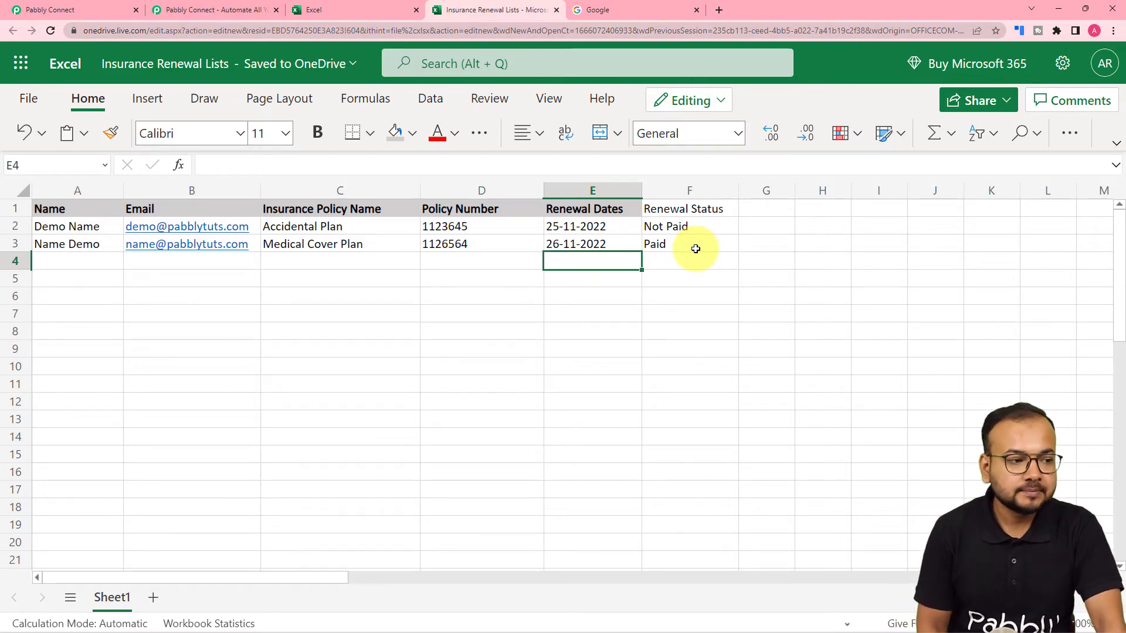
pyautogui.click(112, 13)
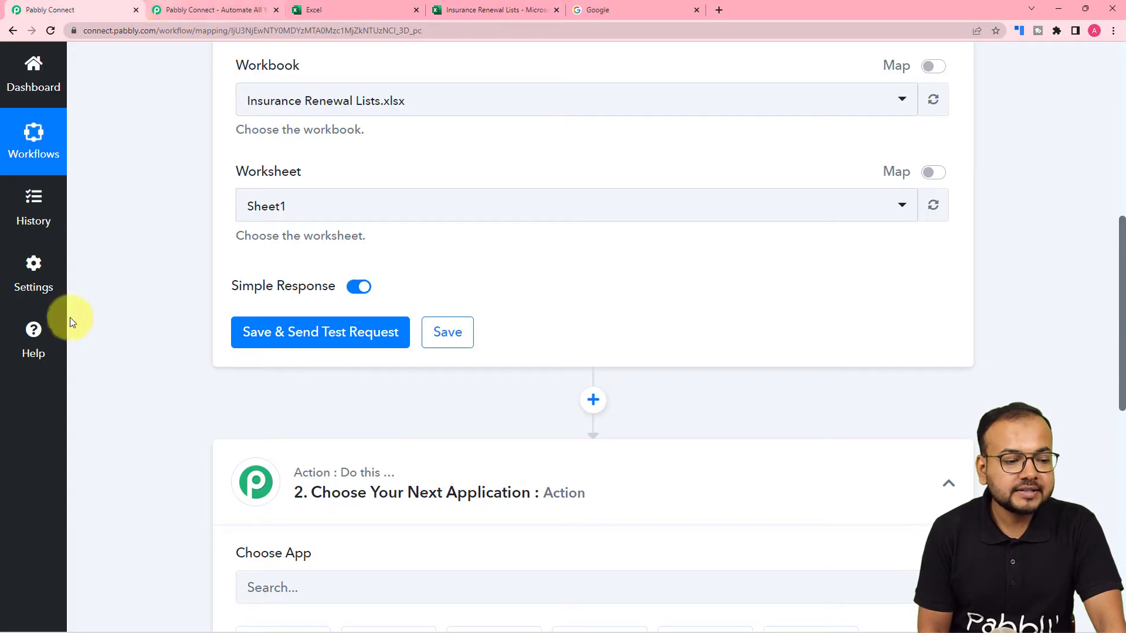
pyautogui.scroll(-2, 88, 346)
pyautogui.click(261, 218)
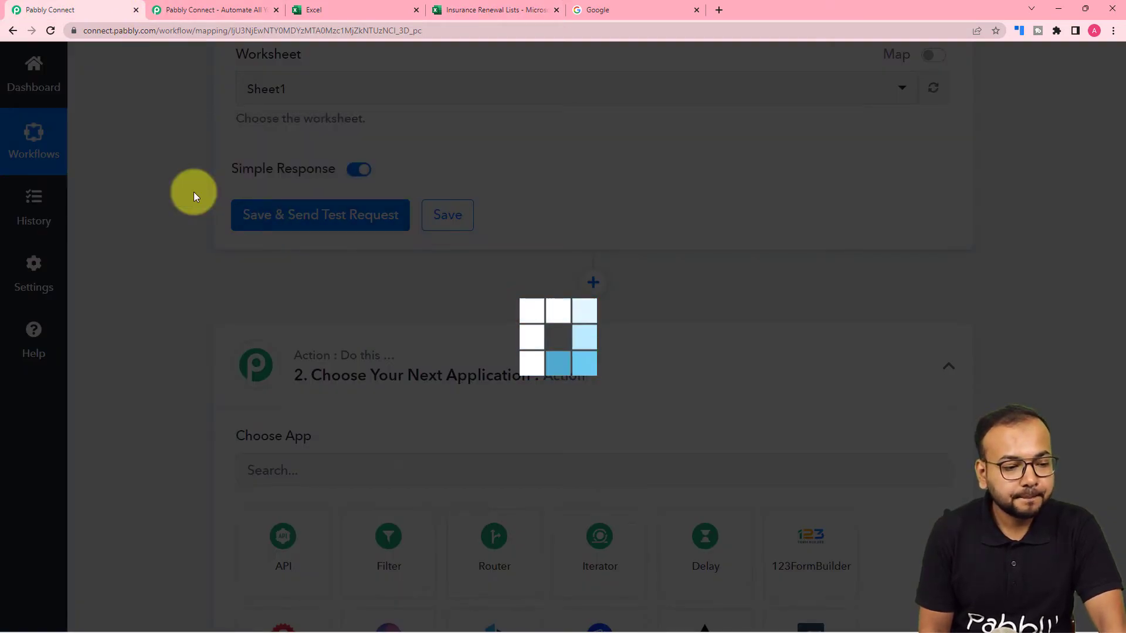
pyautogui.scroll(-3, 192, 192)
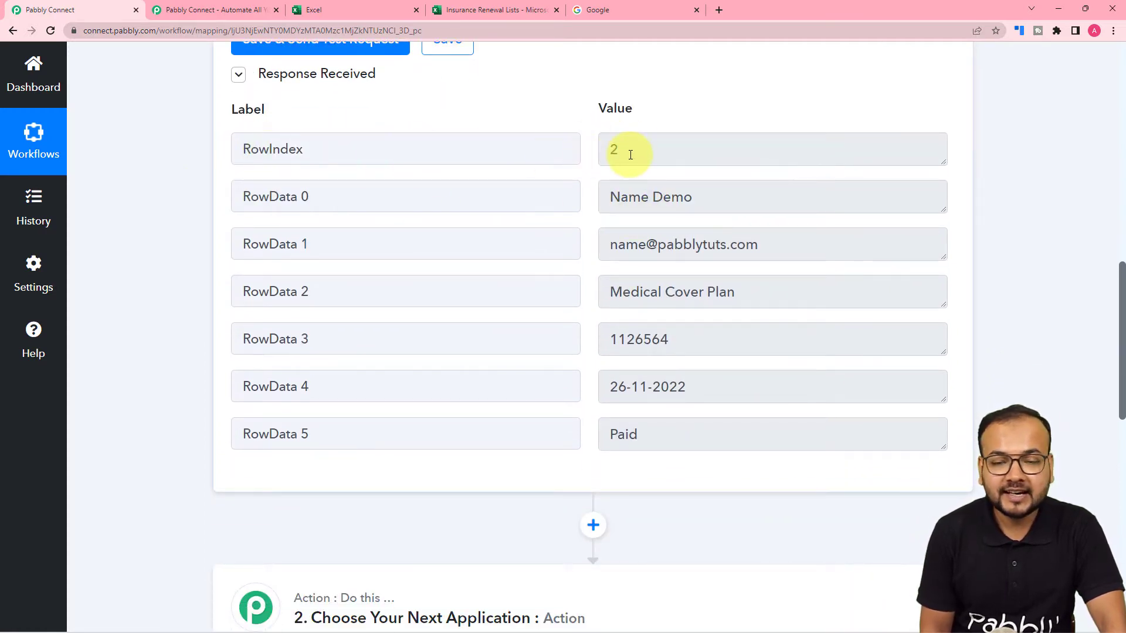
pyautogui.click(512, 12)
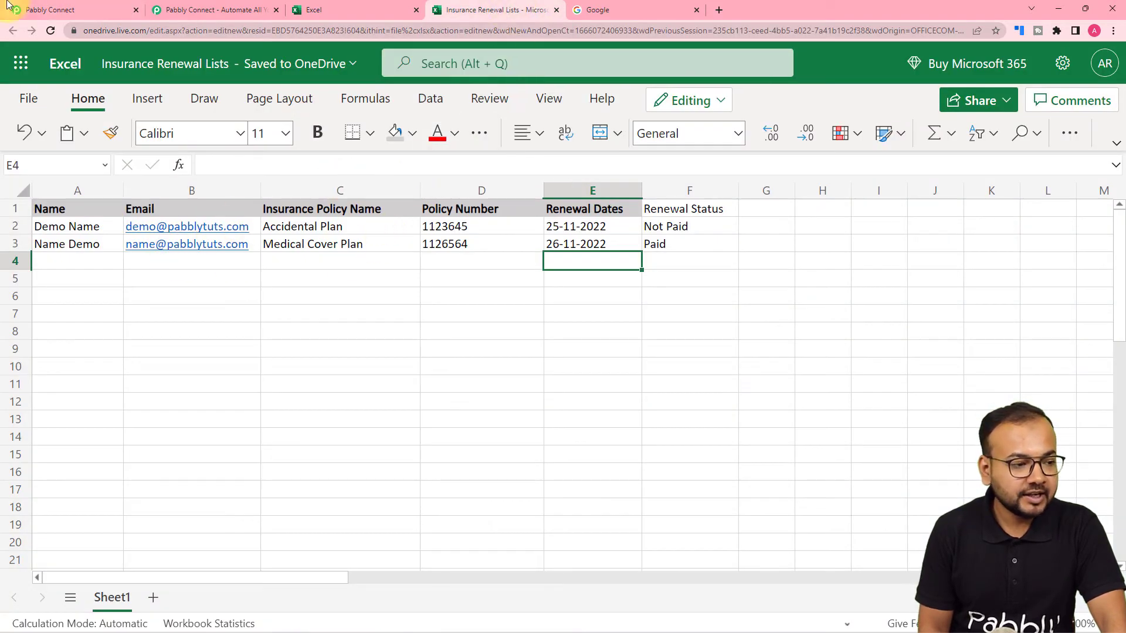
pyautogui.click(35, 10)
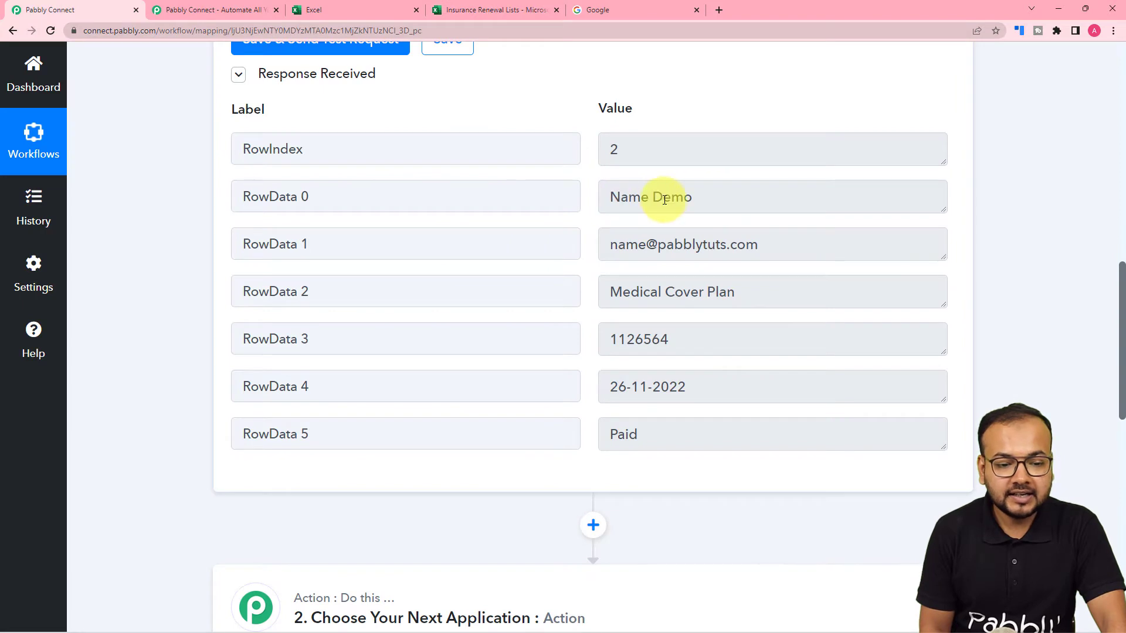
pyautogui.scroll(-1, 768, 258)
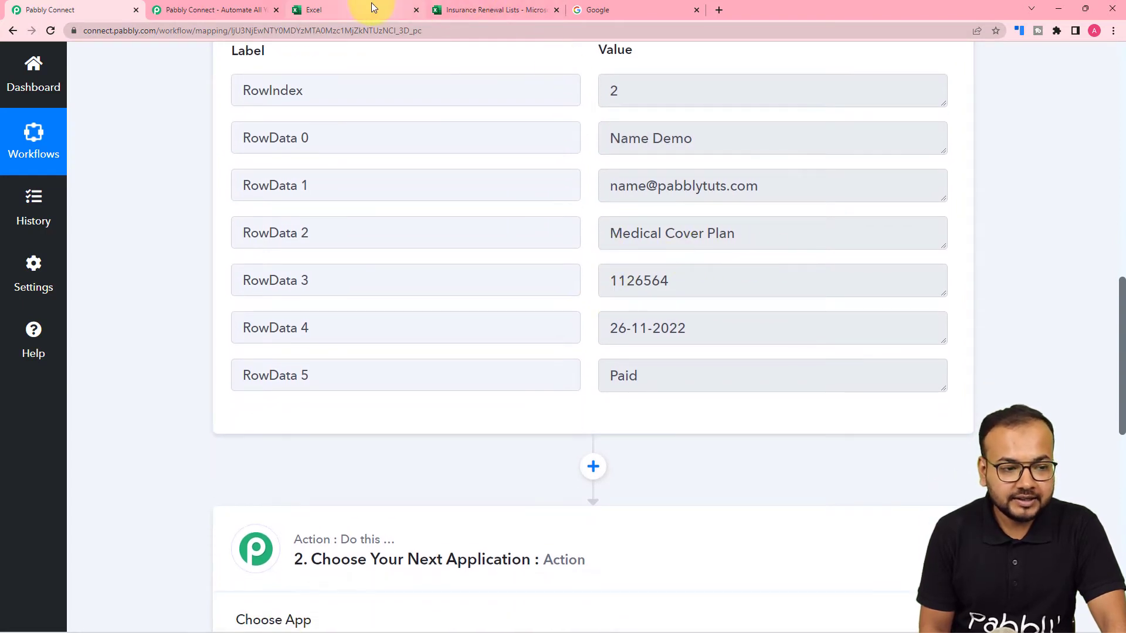
pyautogui.click(493, 3)
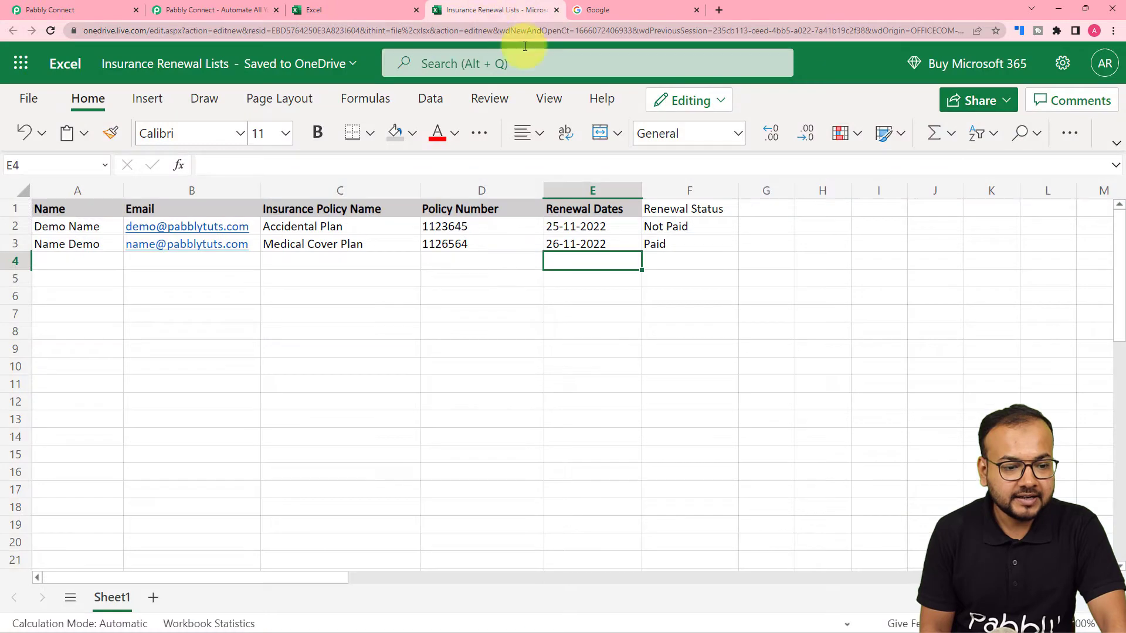
pyautogui.click(97, 9)
# - Check the renewal statuses in the spreadsheet and choose Filter by Pabbly as the action application
pyautogui.scroll(-1, 129, 202)
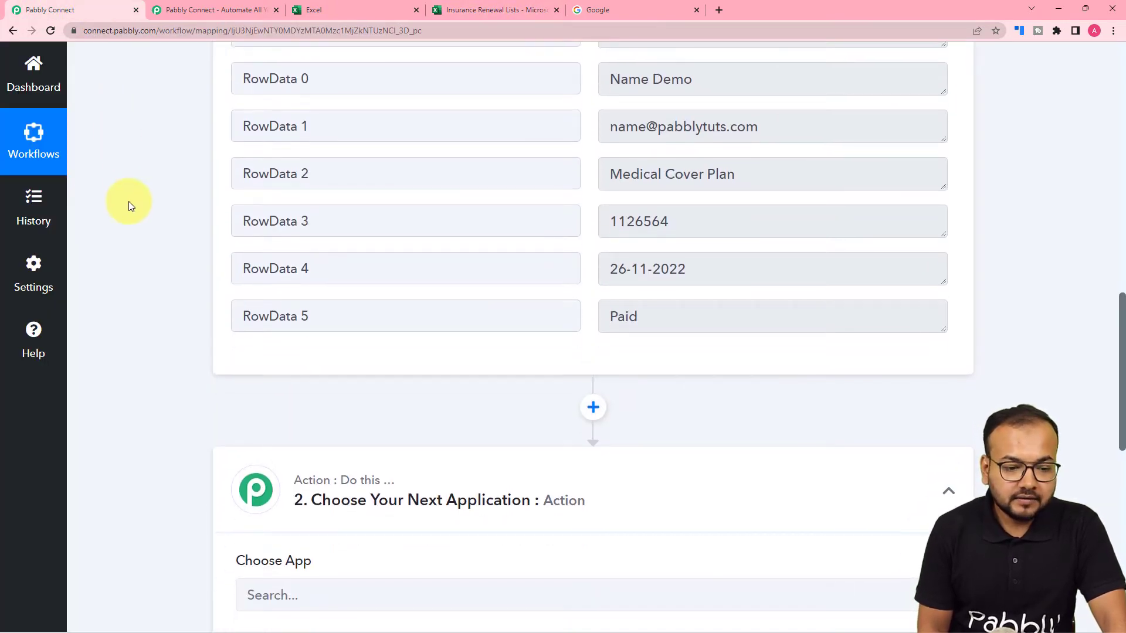
pyautogui.scroll(-2, 128, 202)
pyautogui.scroll(-1, 128, 202)
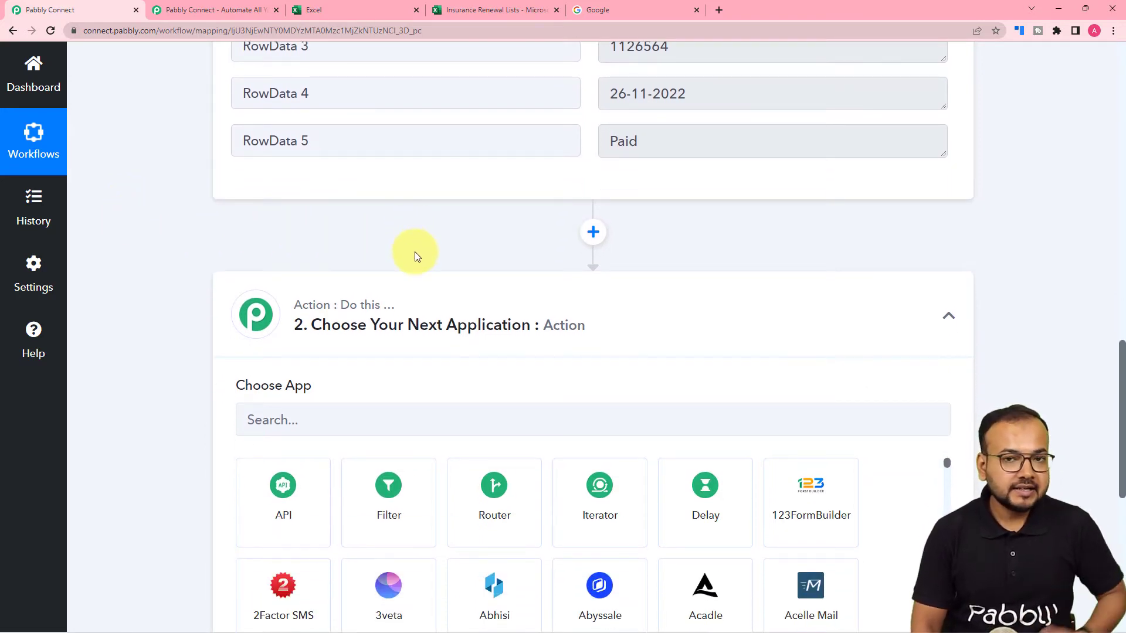
pyautogui.scroll(-3, 349, 290)
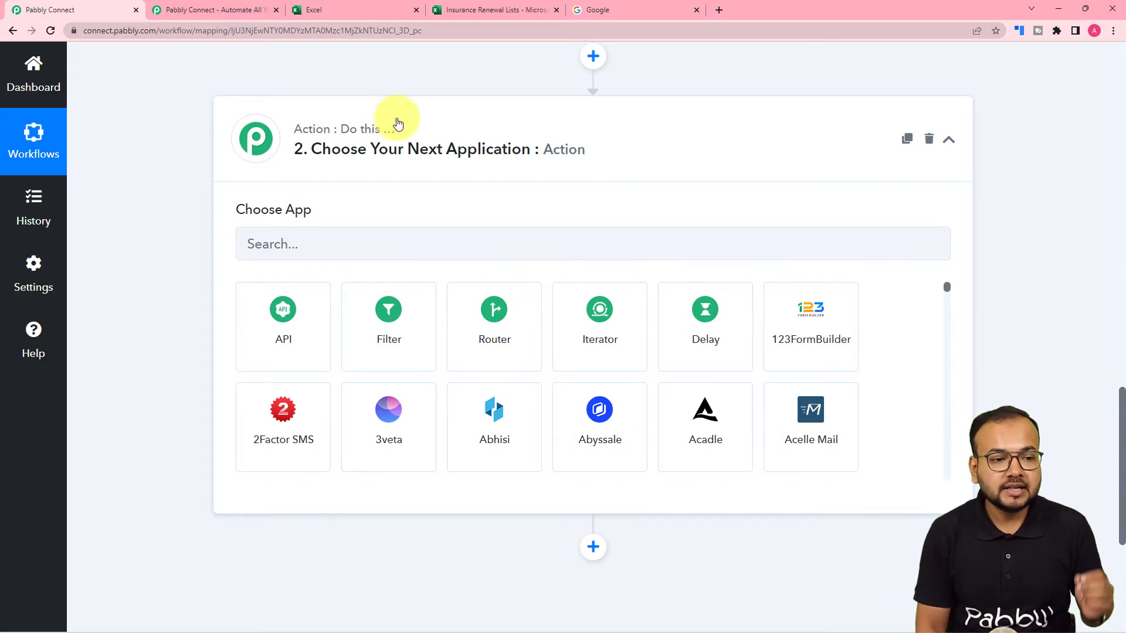
pyautogui.click(466, 11)
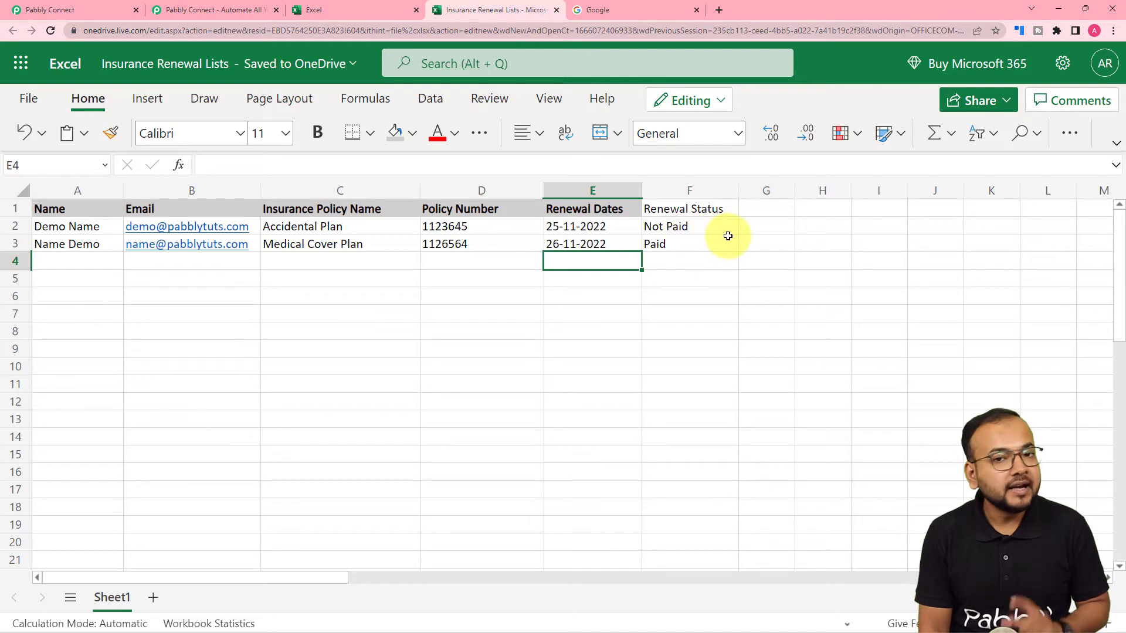
pyautogui.click(59, 7)
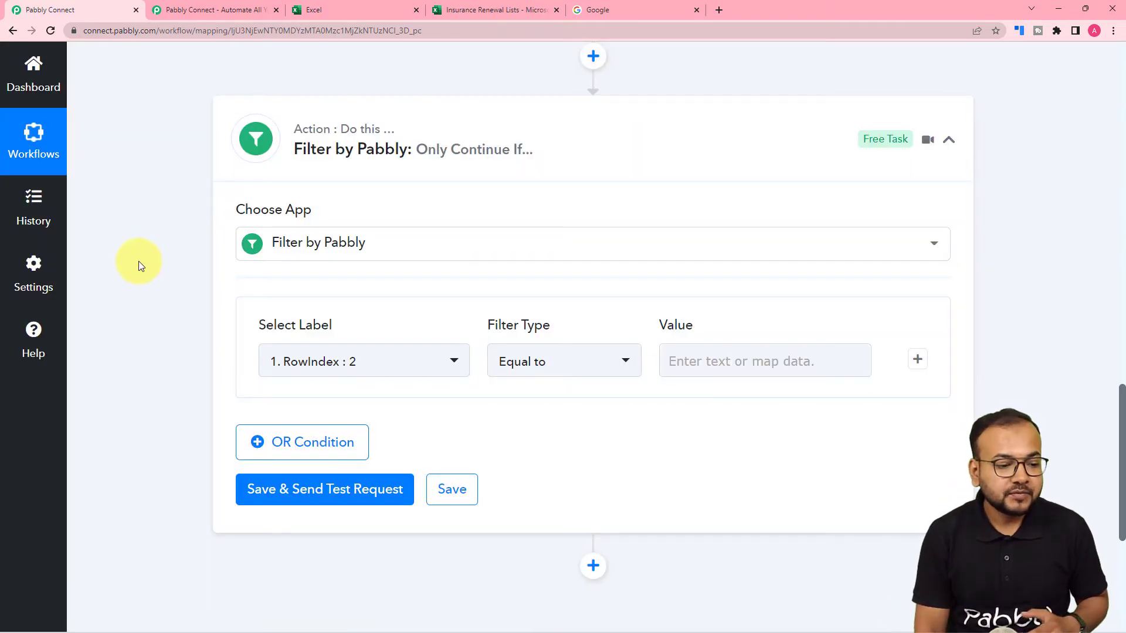
# - Set the filter condition's label to RowData 5, the renewal status field from the Microsoft Excel trigger
pyautogui.scroll(-3, 147, 264)
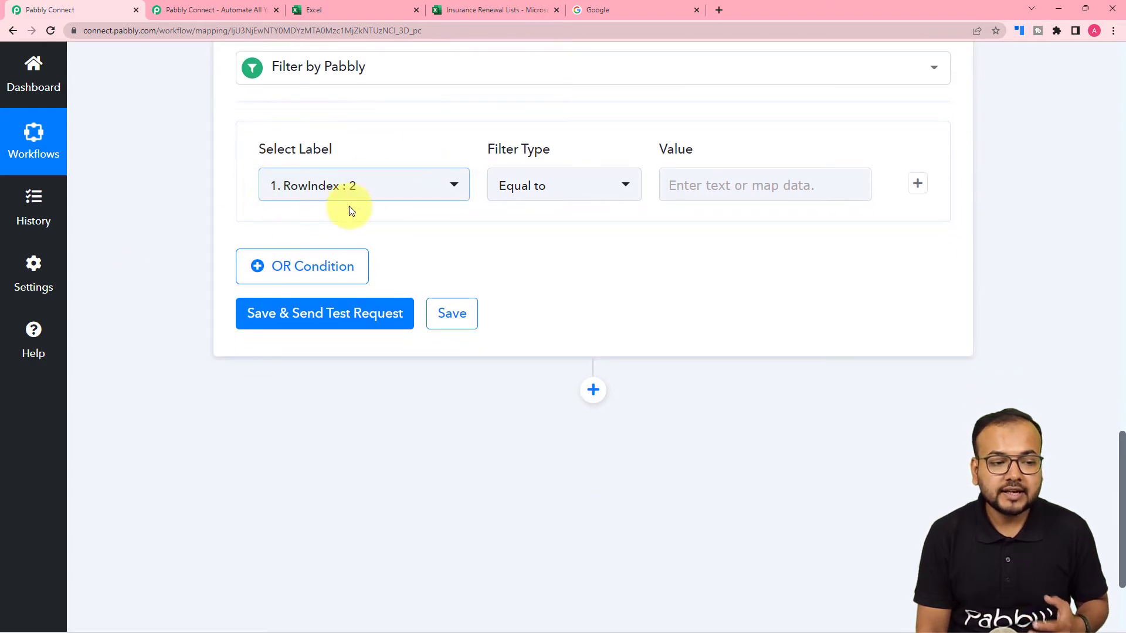
pyautogui.scroll(6, 402, 239)
pyautogui.scroll(4, 406, 237)
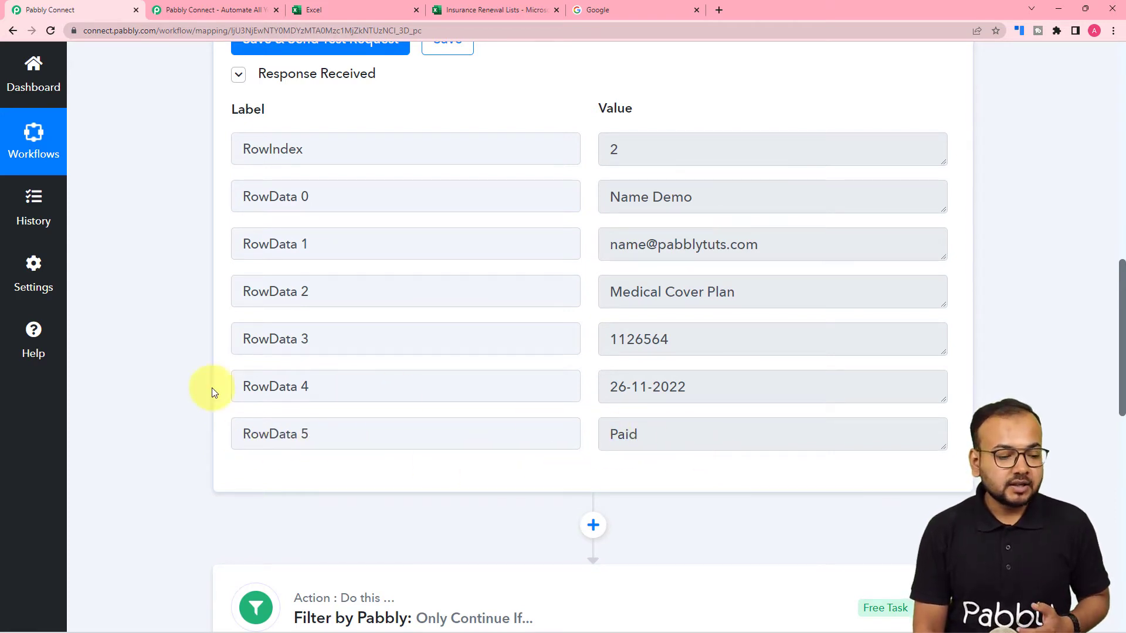
pyautogui.scroll(-8, 184, 400)
pyautogui.scroll(-3, 193, 398)
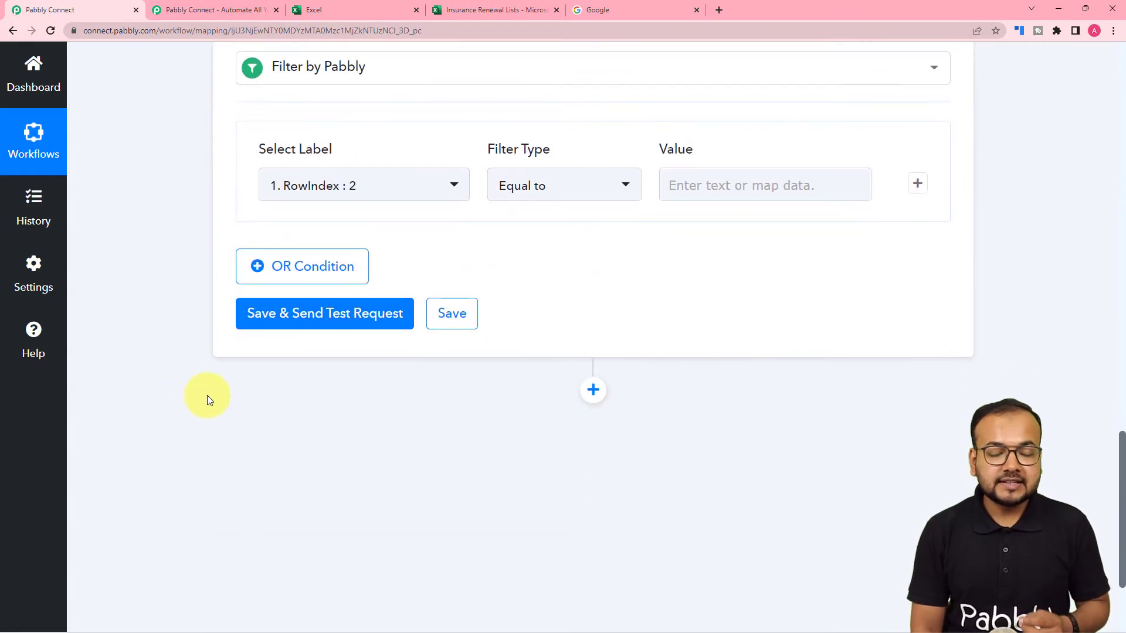
pyautogui.click(339, 194)
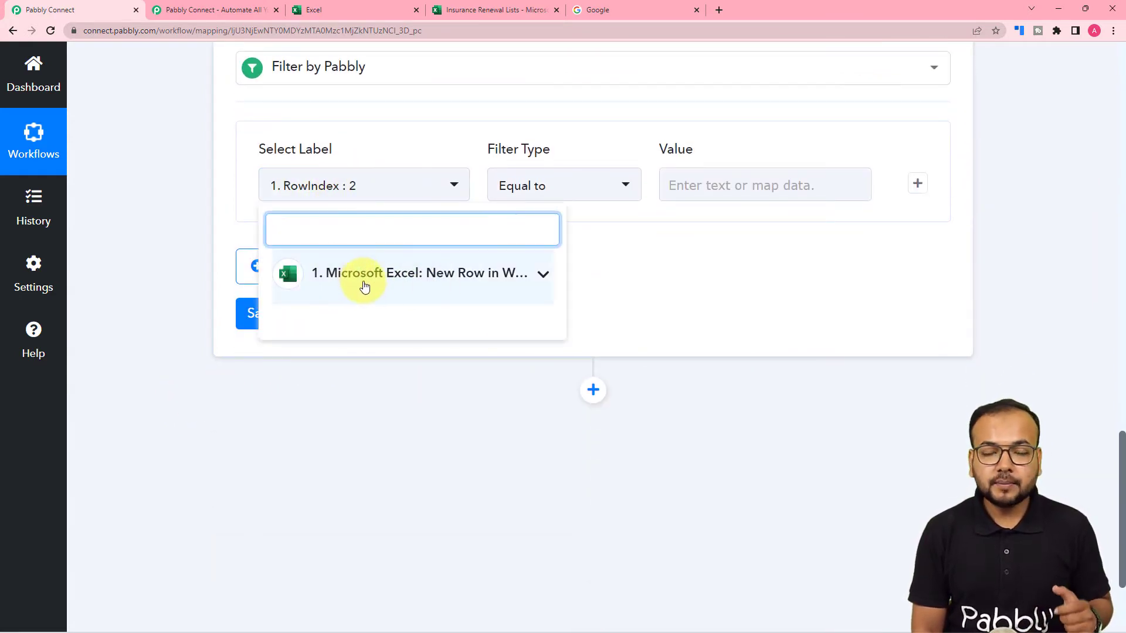
pyautogui.click(390, 300)
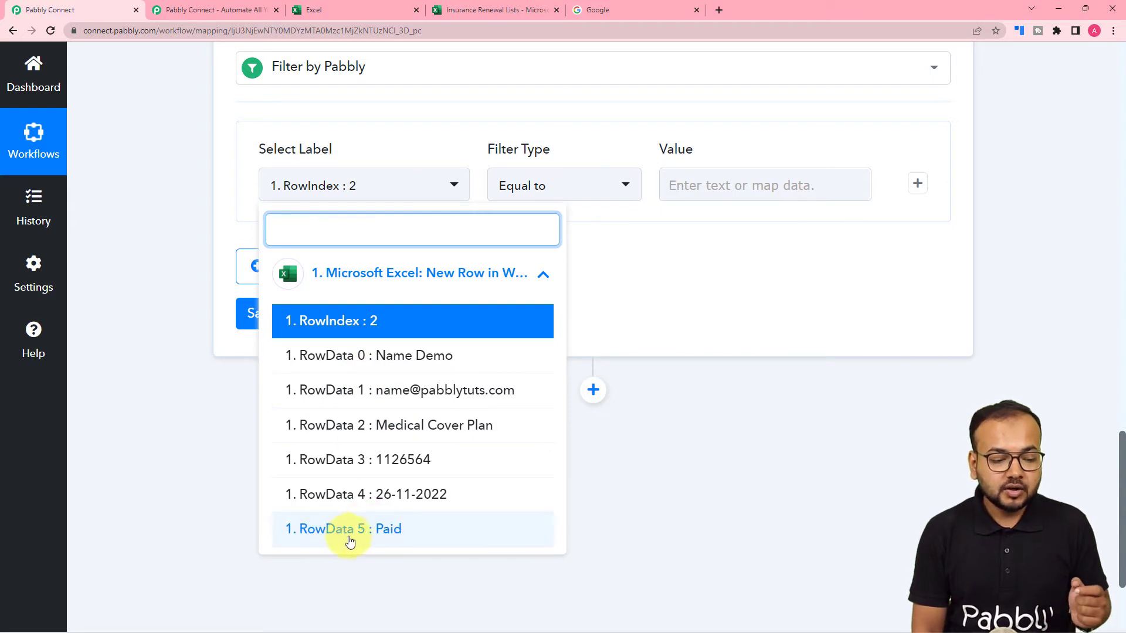
pyautogui.click(381, 530)
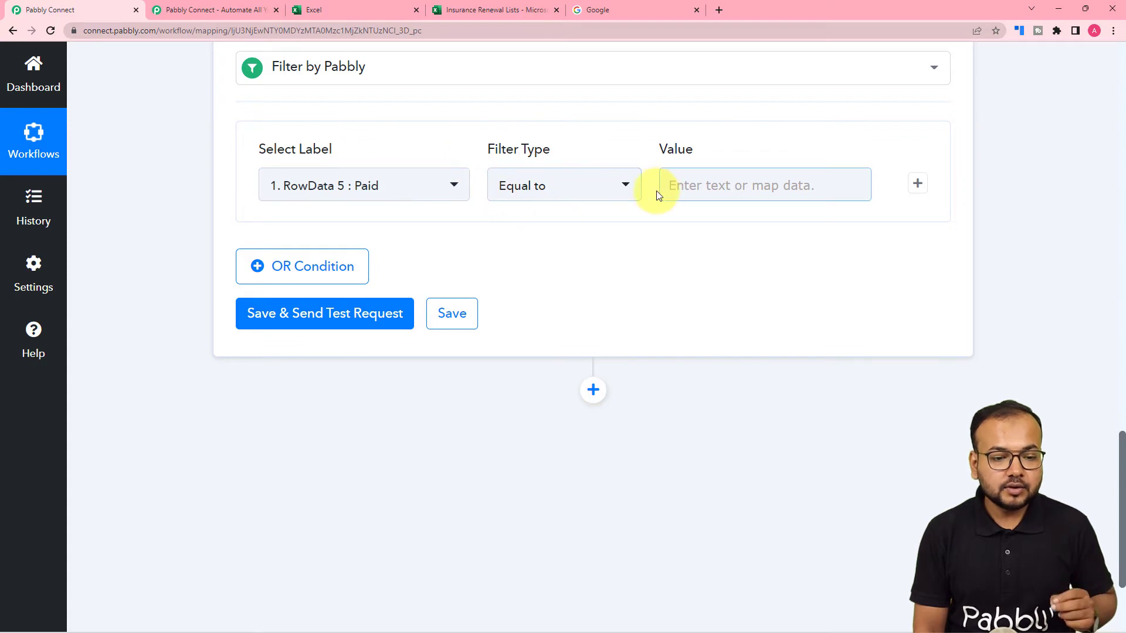
# - Enter "Not paid" as the comparison value of the RowData 5 filter condition
pyautogui.click(719, 184)
pyautogui.click(719, 183)
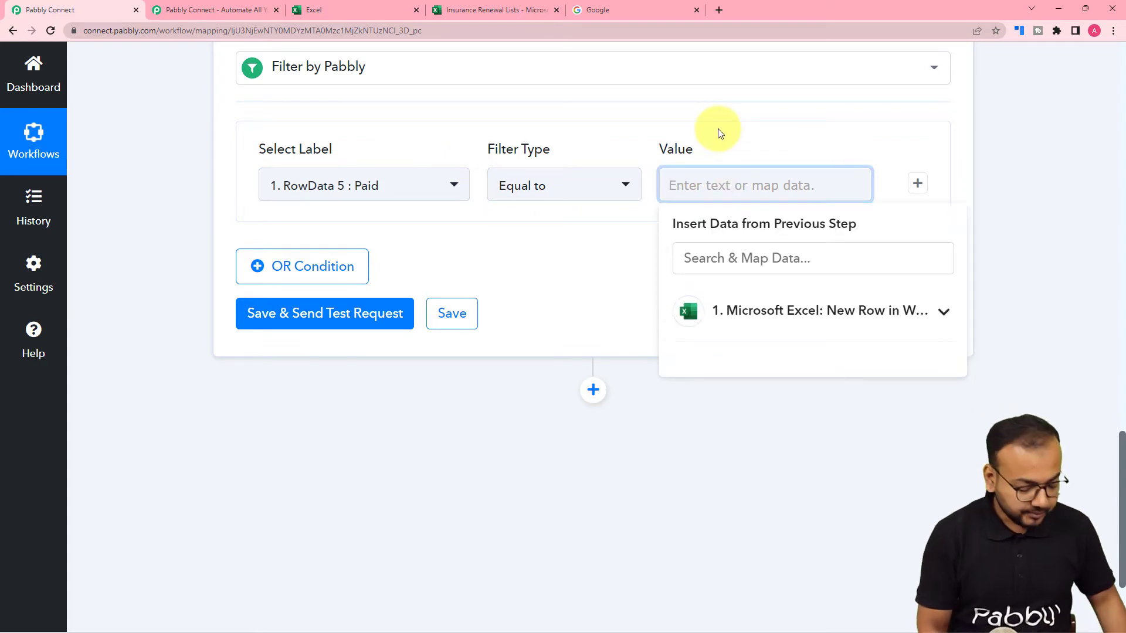
pyautogui.write('Not ')
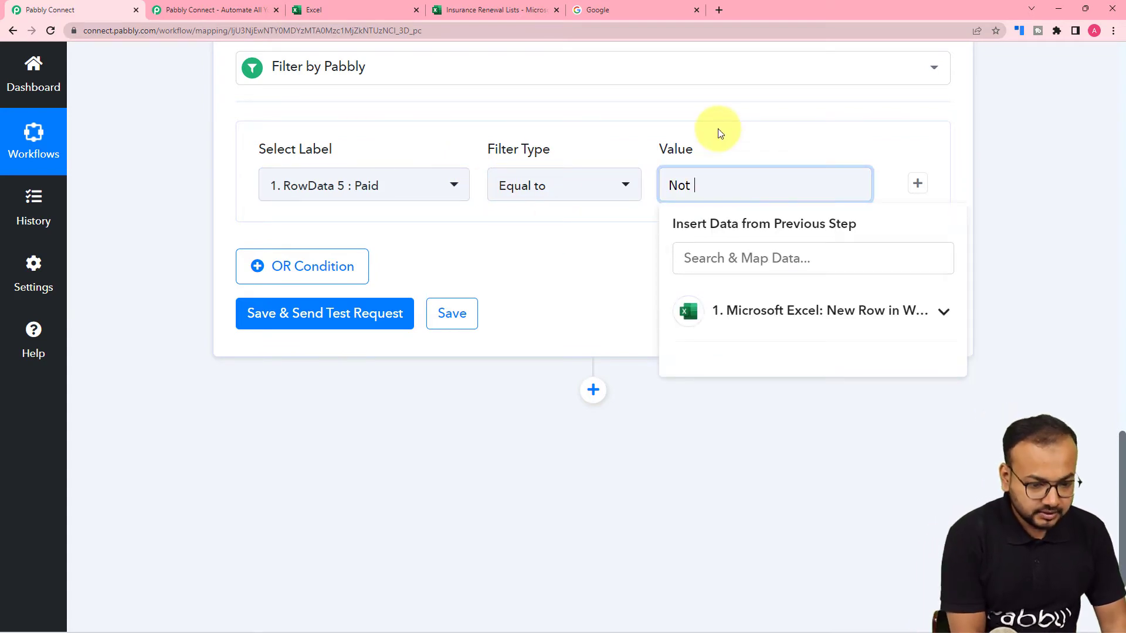
pyautogui.write('paid')
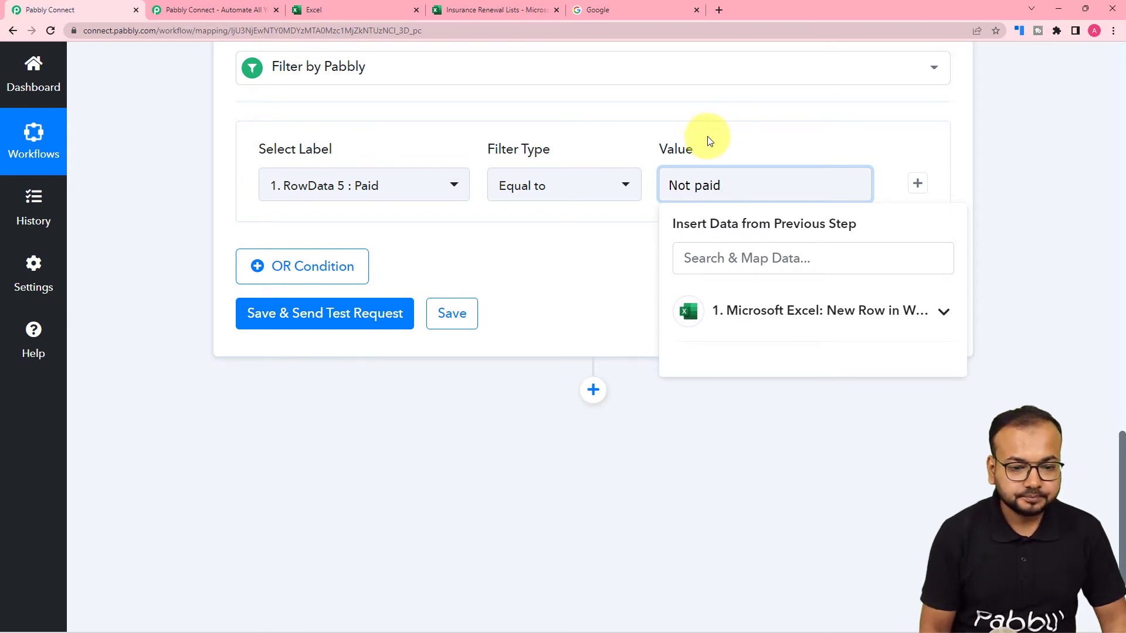
pyautogui.click(604, 248)
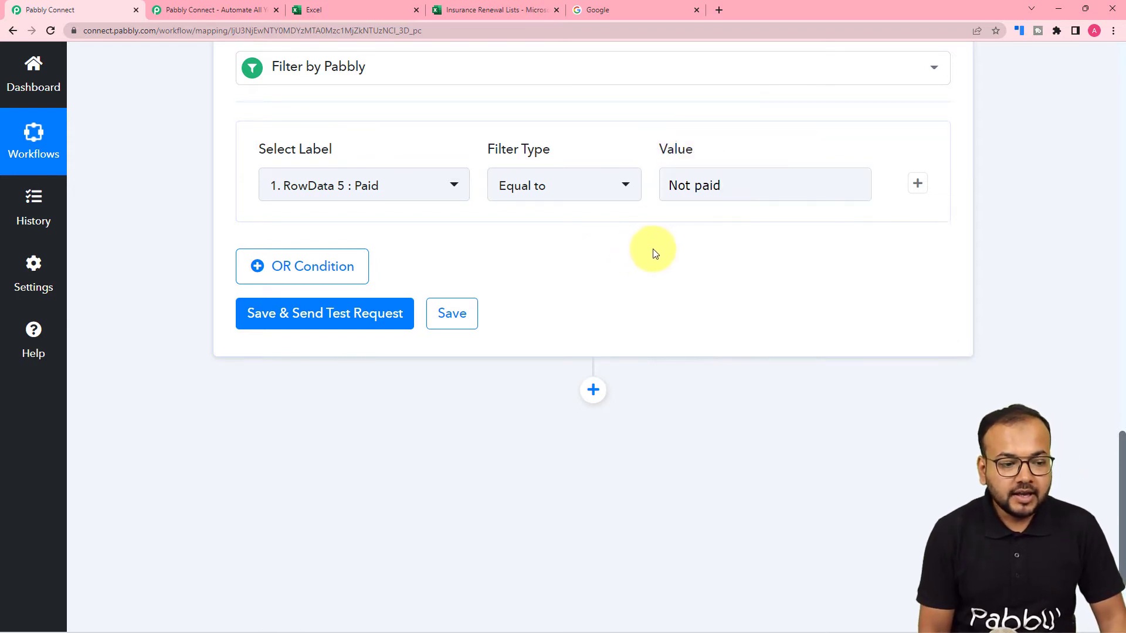
# - Check the status spelling in the spreadsheet's Renewal Status column and correct the filter value to "Not Paid"
pyautogui.click(489, 10)
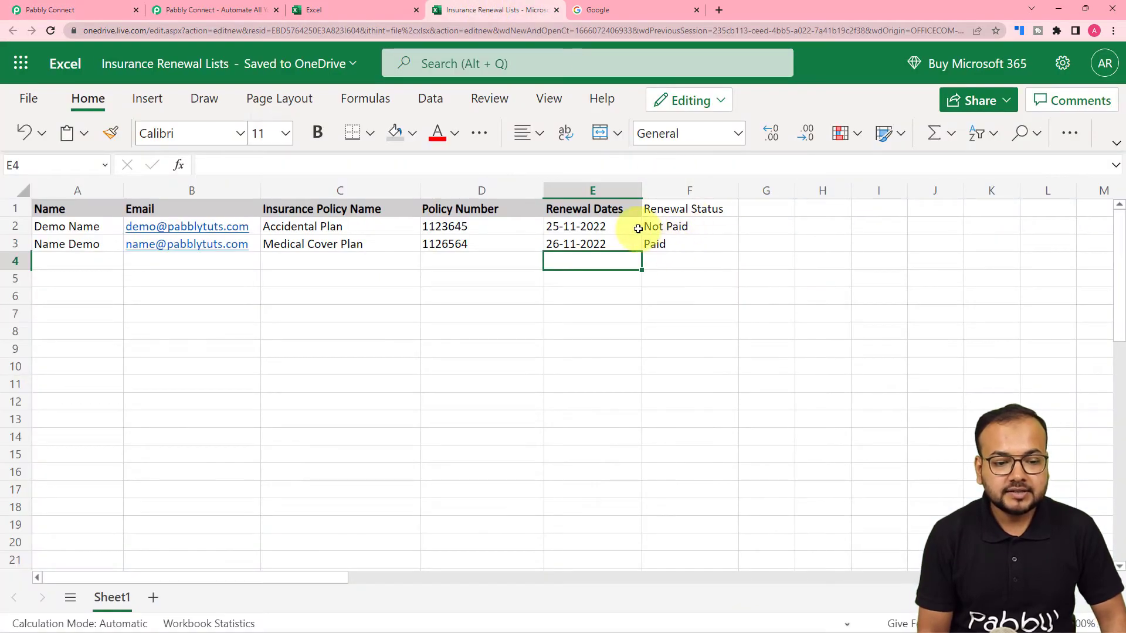
pyautogui.click(103, 7)
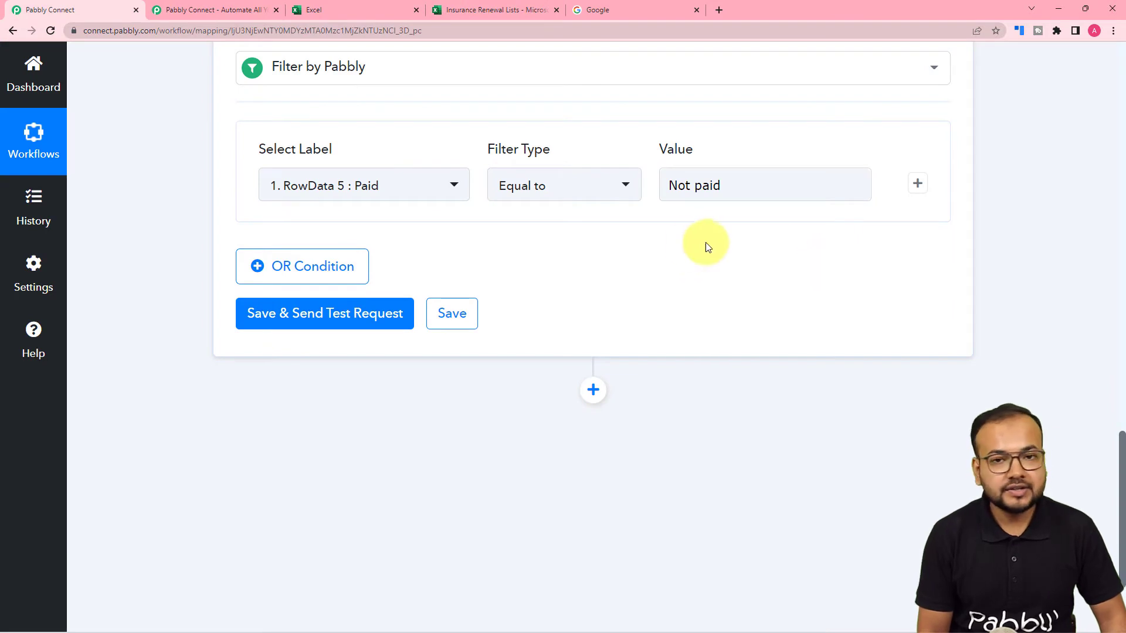
pyautogui.click(716, 186)
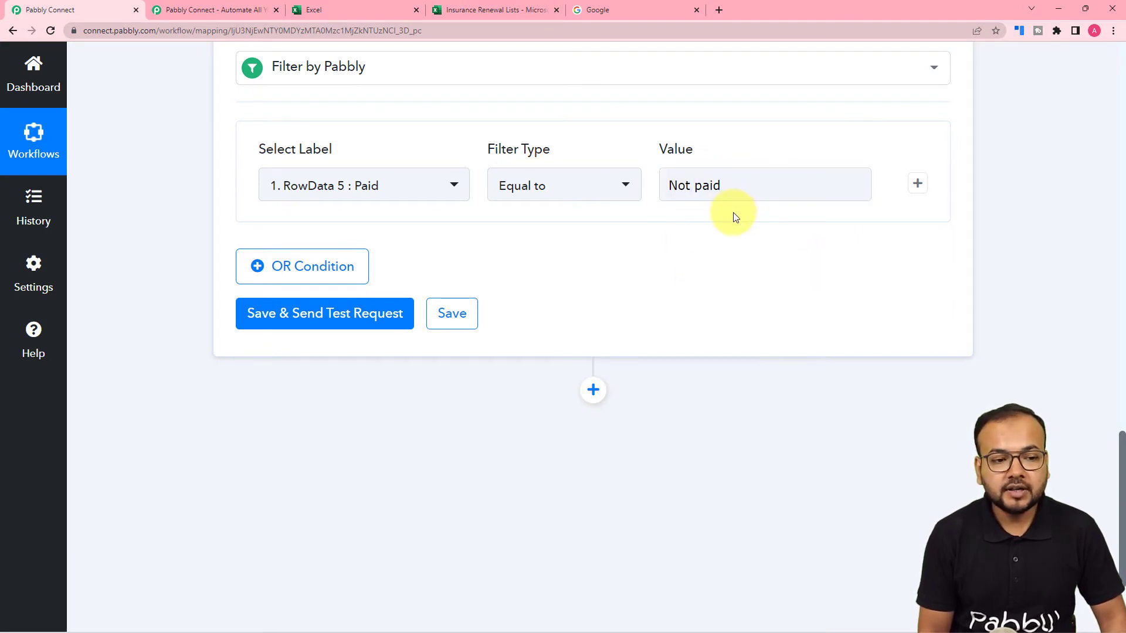
pyautogui.click(460, 5)
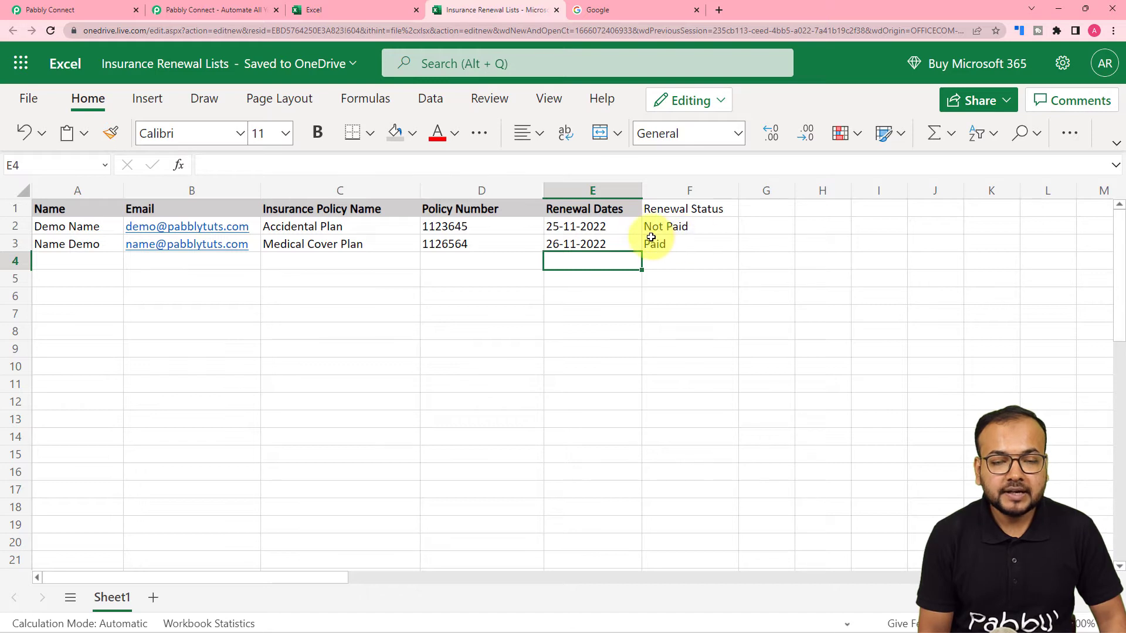
pyautogui.click(48, 9)
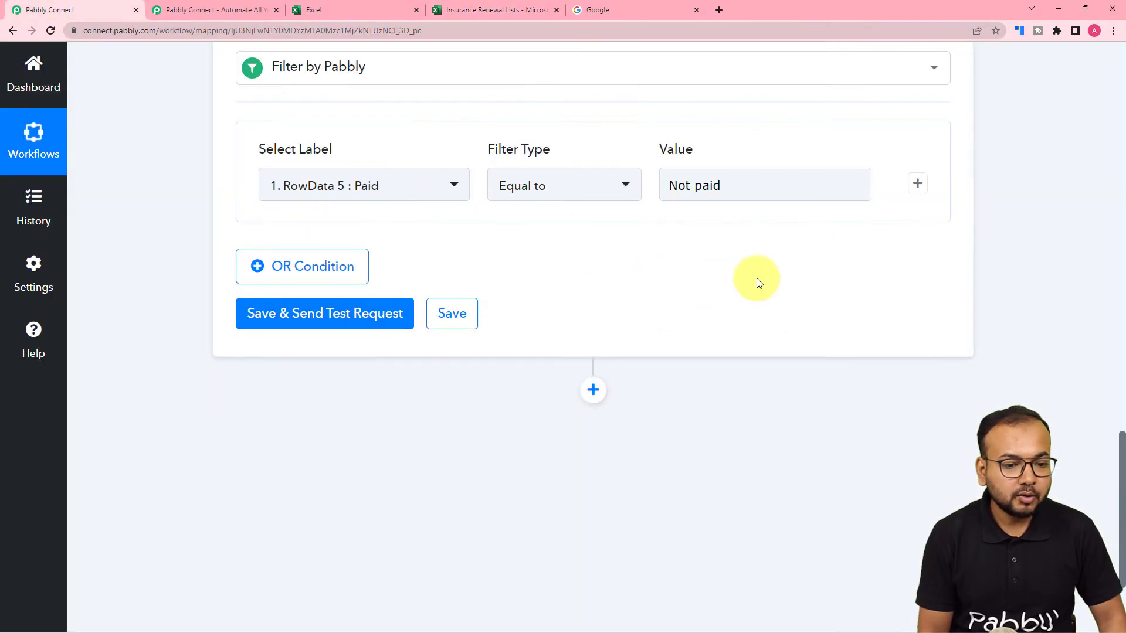
pyautogui.click(698, 190)
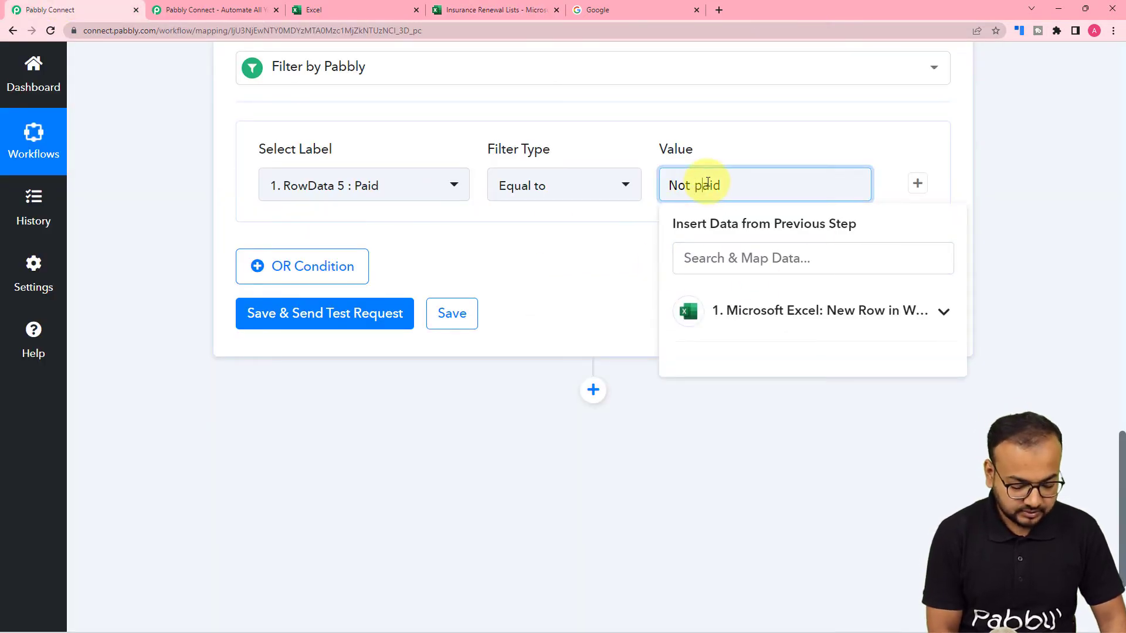
pyautogui.click(519, 252)
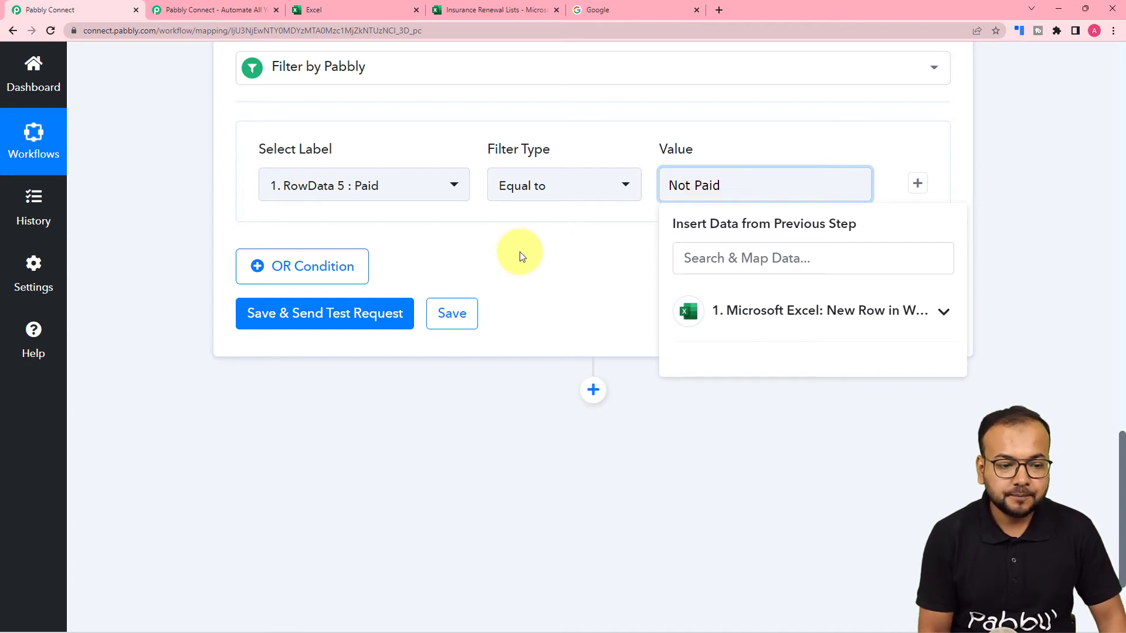
# - Save the filter, send a test request and compare its response with the trigger's received renewal status
pyautogui.click(254, 319)
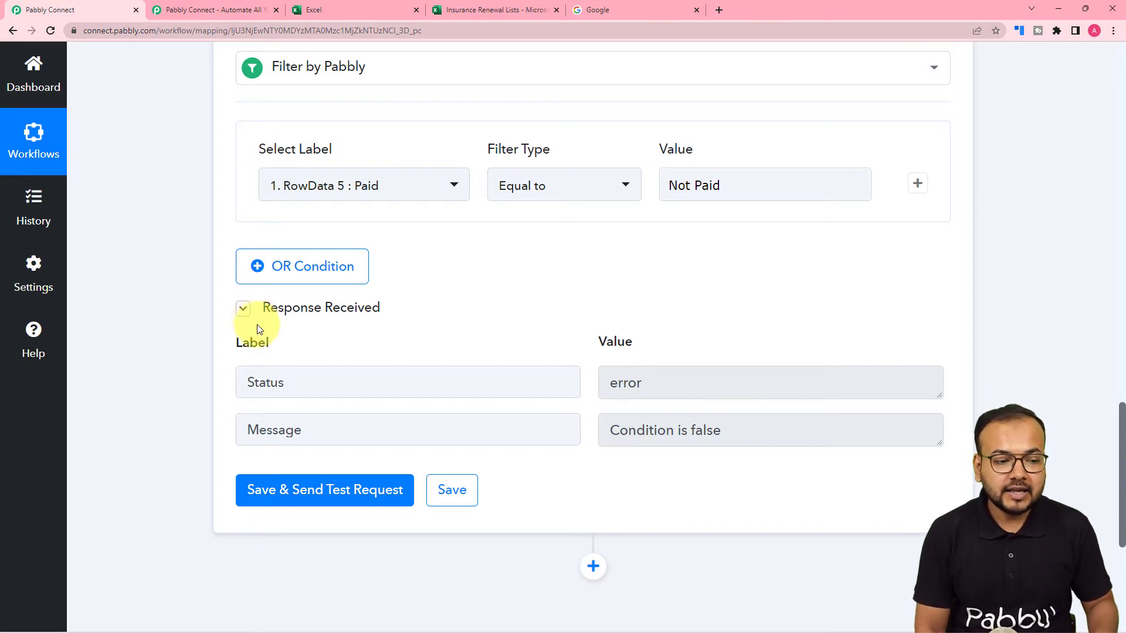
pyautogui.scroll(8, 257, 328)
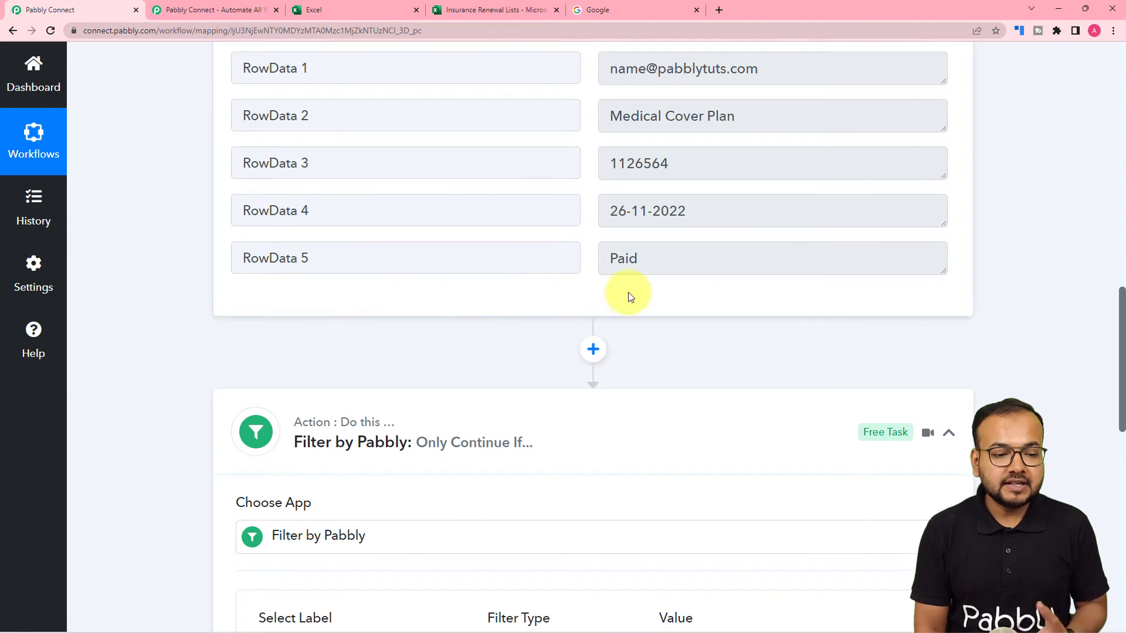
pyautogui.scroll(-1, 599, 288)
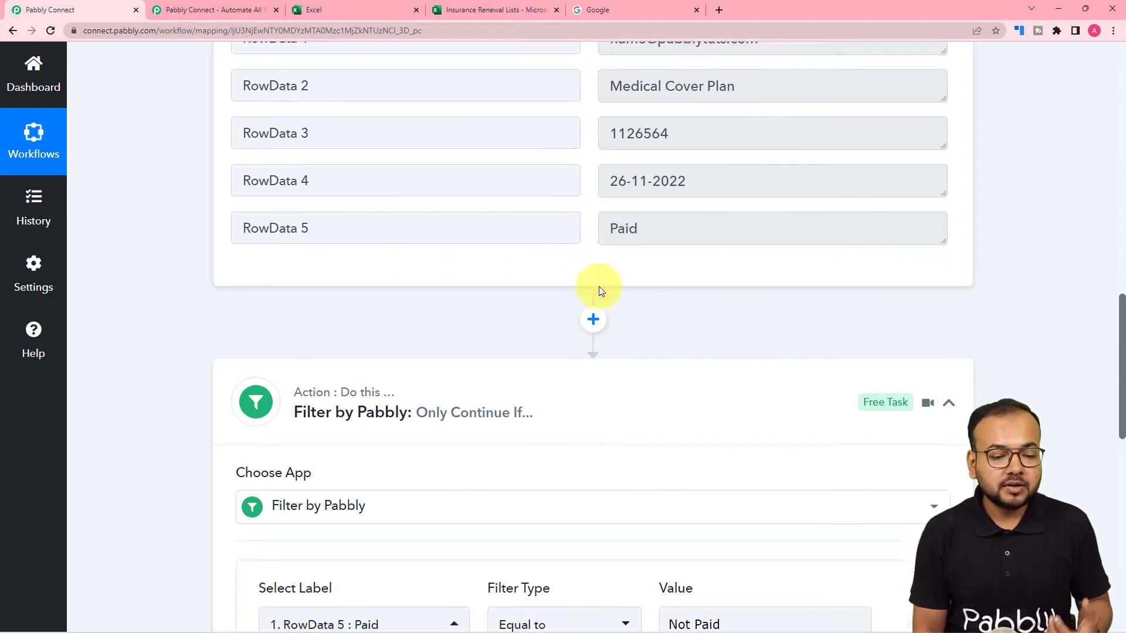
pyautogui.scroll(-7, 600, 287)
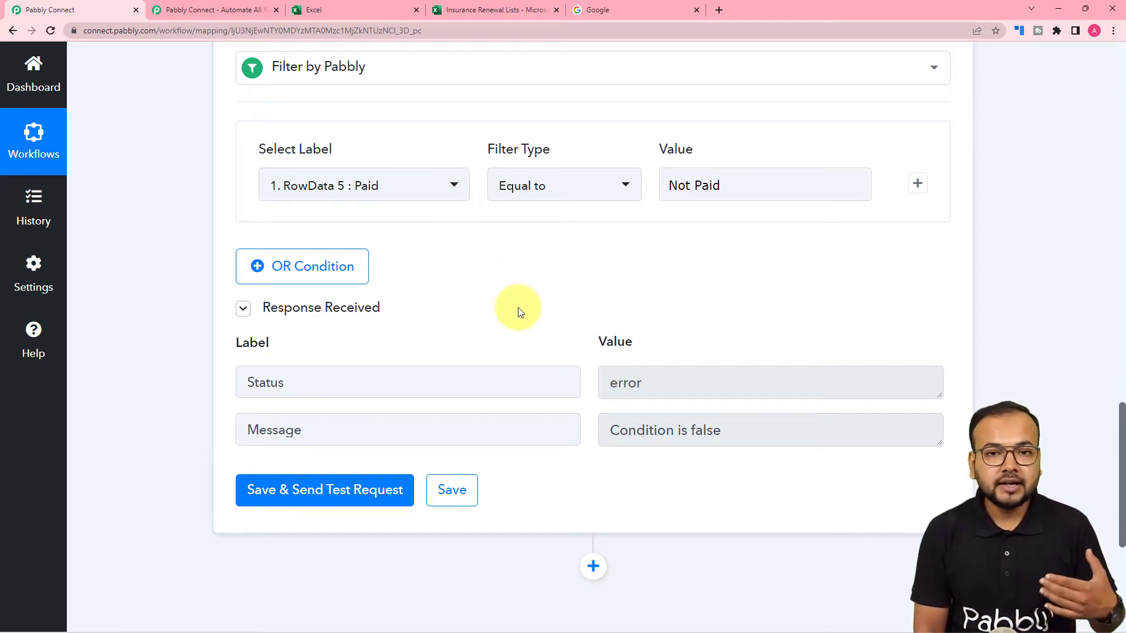
pyautogui.scroll(-4, 516, 313)
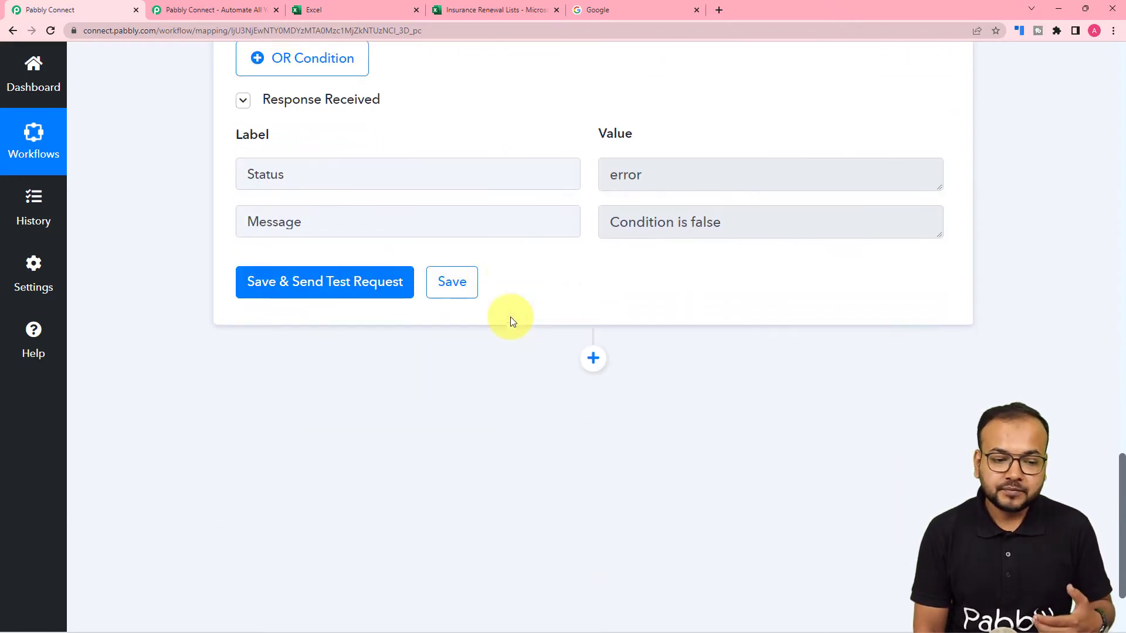
# - Add a Date/Time Formatter by Pabbly action after the filter with the Add/Subtract Time event
pyautogui.scroll(-2, 511, 316)
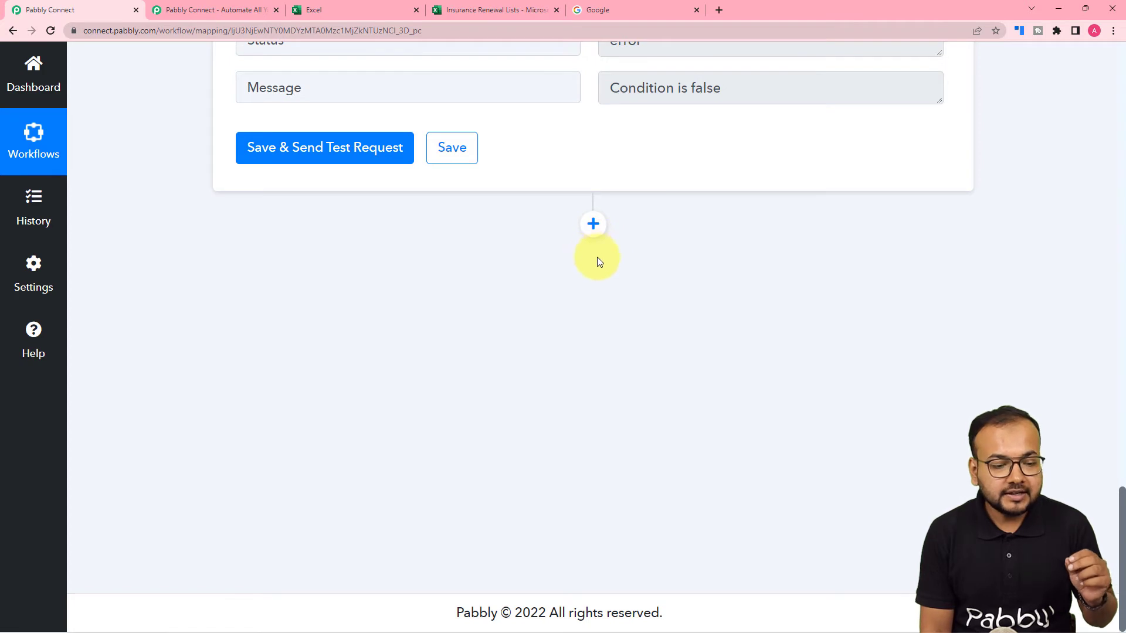
pyautogui.click(593, 225)
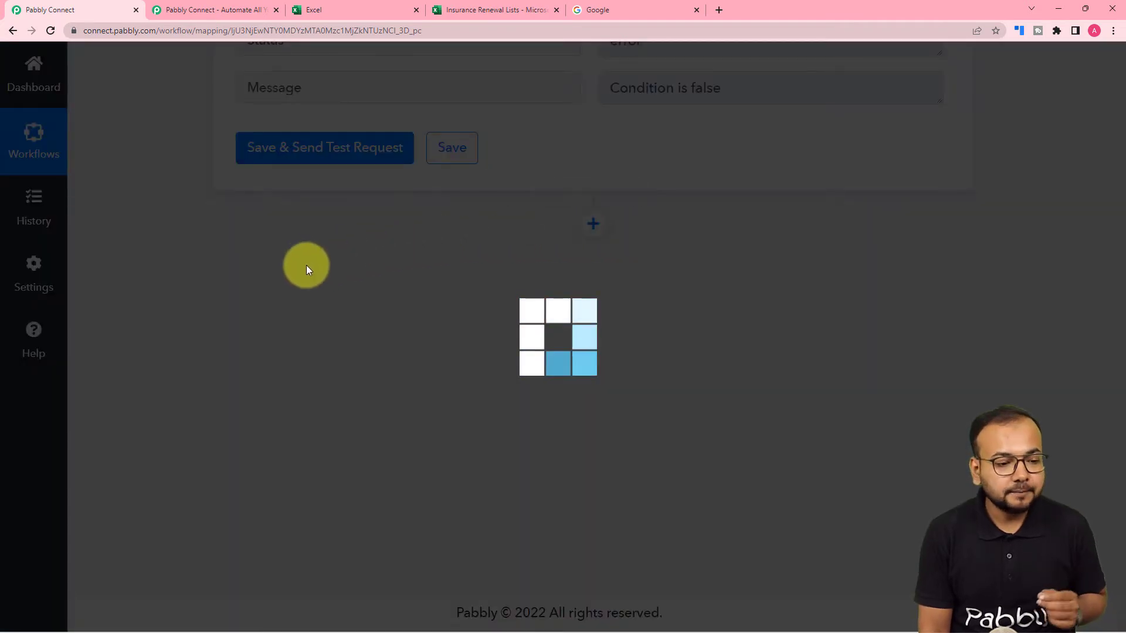
pyautogui.scroll(-3, 307, 273)
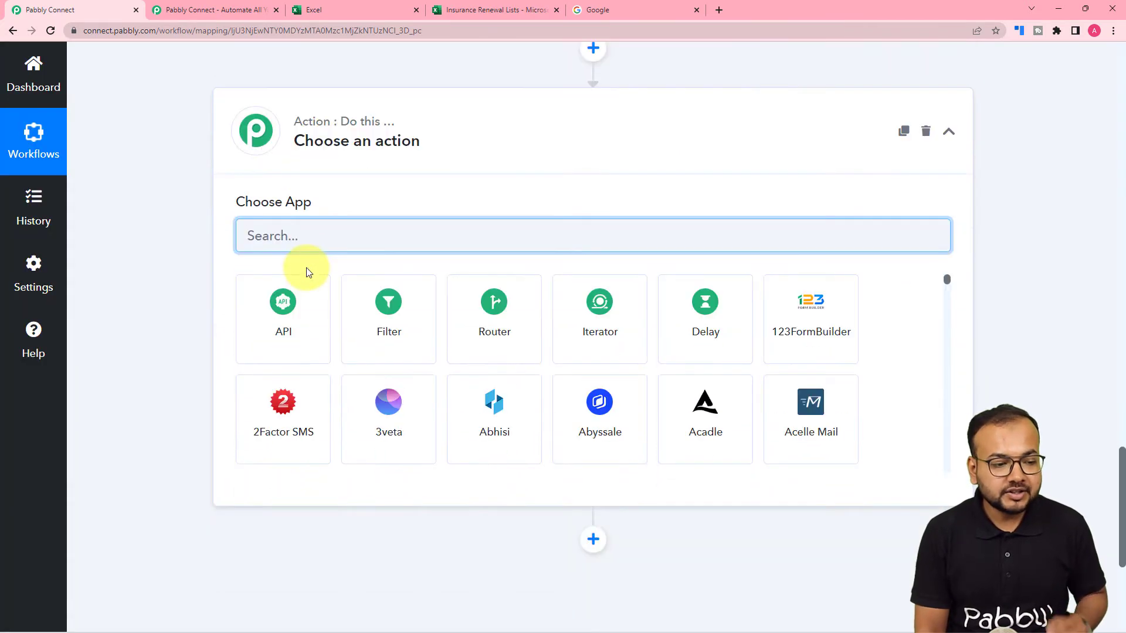
pyautogui.write('date')
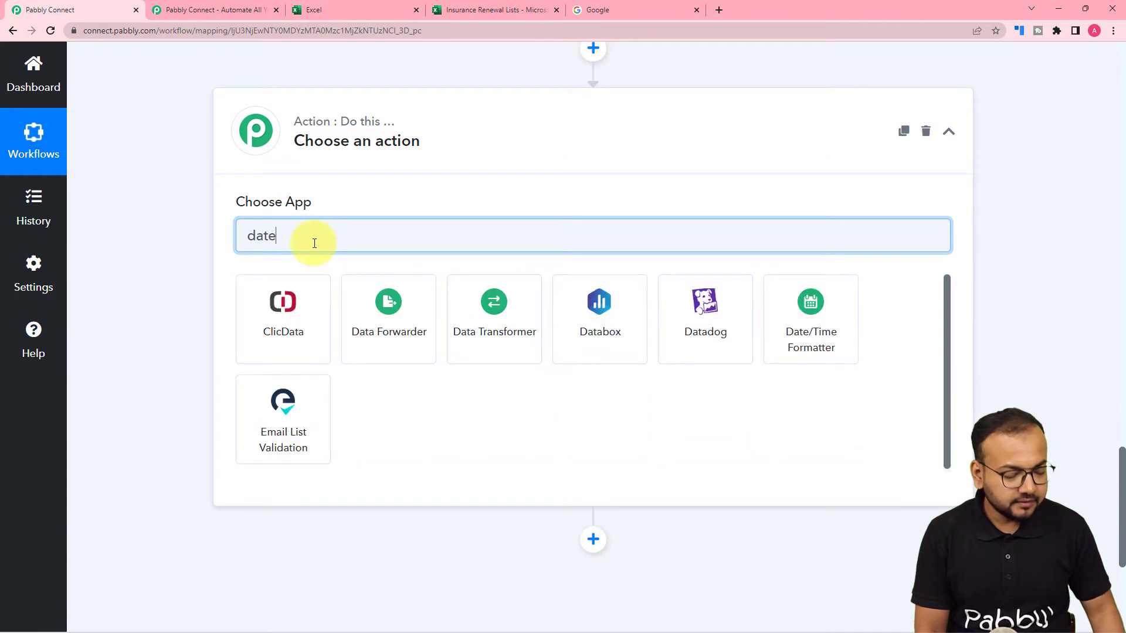
pyautogui.click(275, 349)
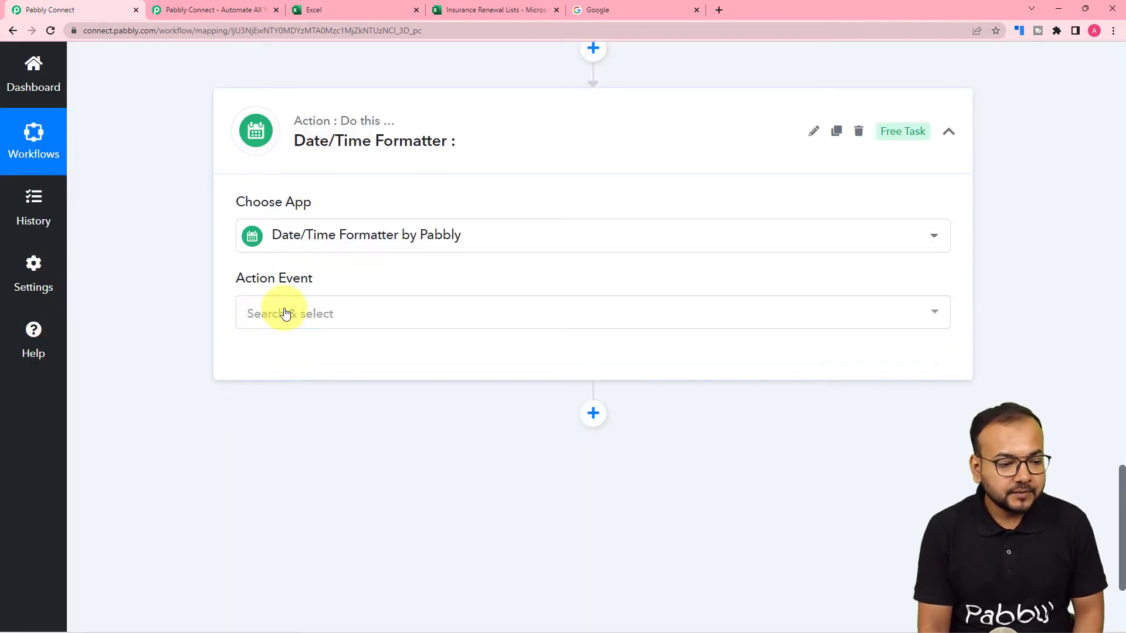
pyautogui.click(285, 314)
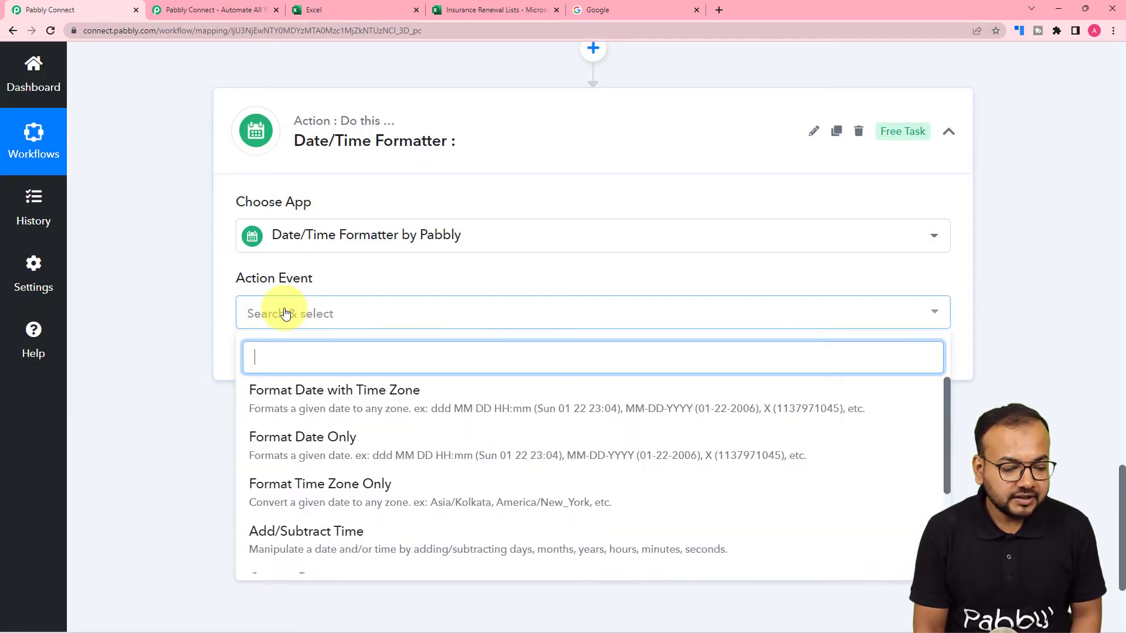
pyautogui.scroll(-2, 326, 454)
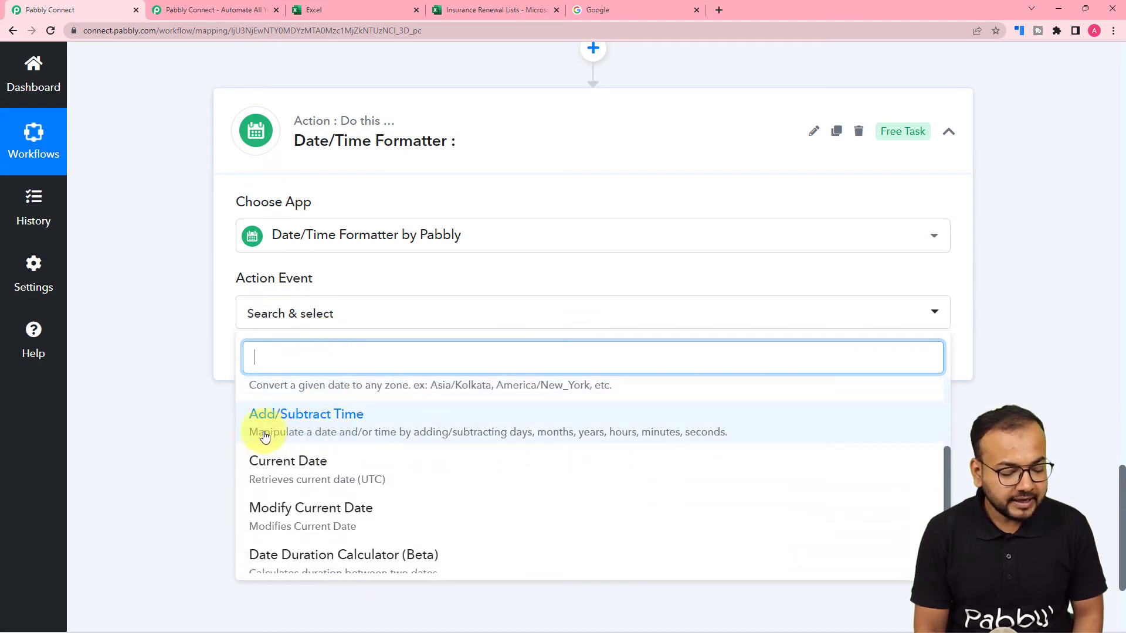
pyautogui.click(322, 435)
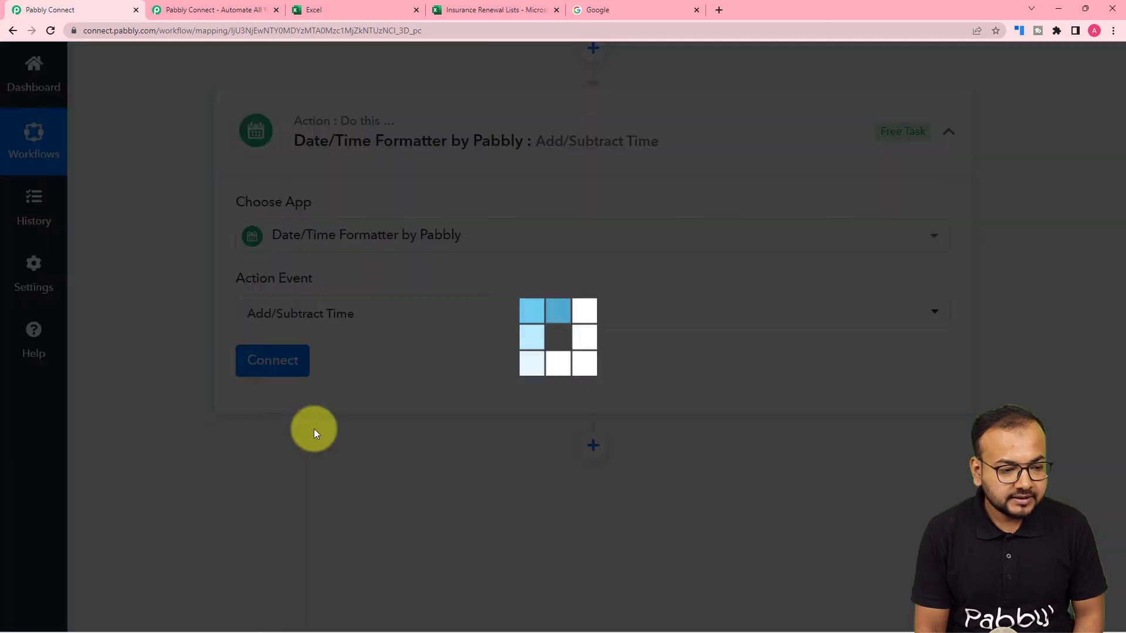
# - Review the renewal date in the Microsoft Excel trigger's received response against the Add/Subtract Time action
pyautogui.scroll(15, 166, 327)
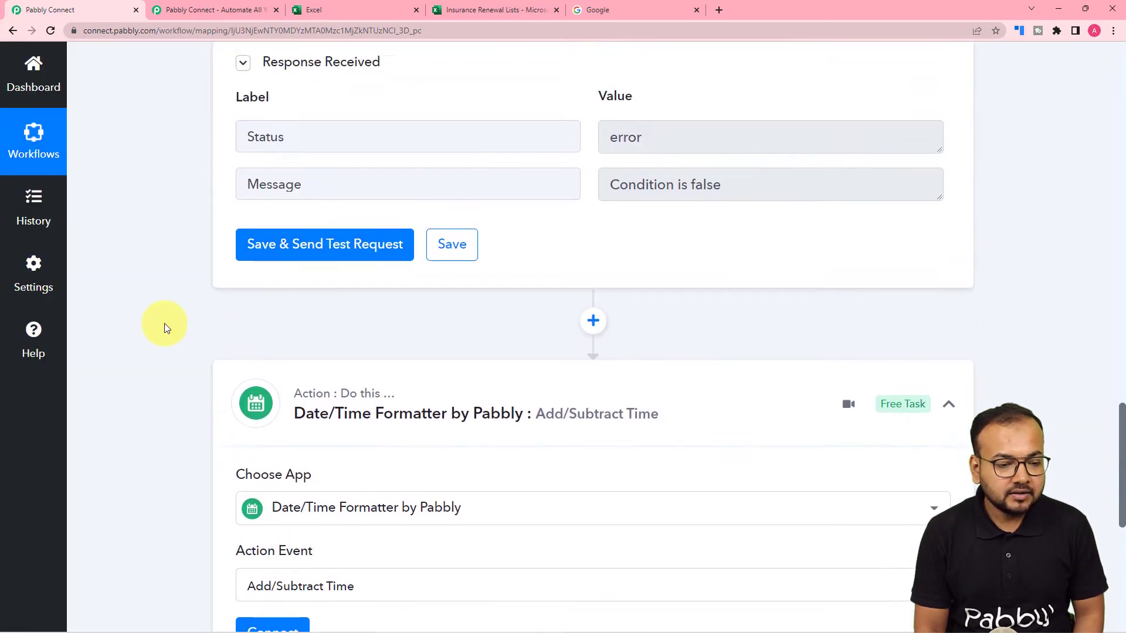
pyautogui.scroll(6, 165, 325)
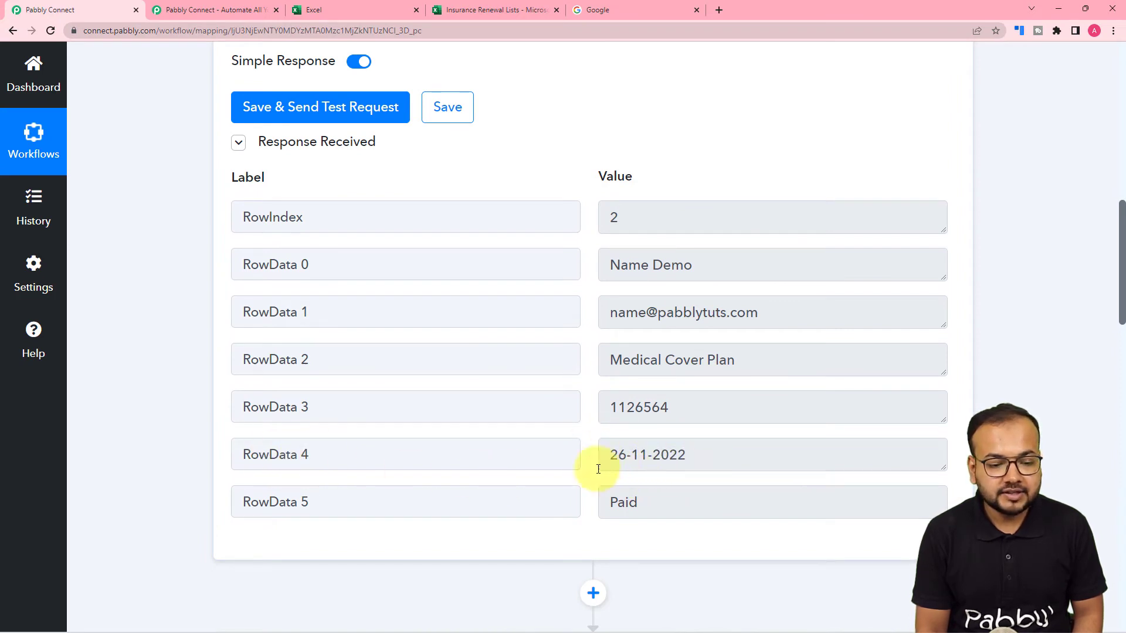
pyautogui.scroll(-12, 156, 440)
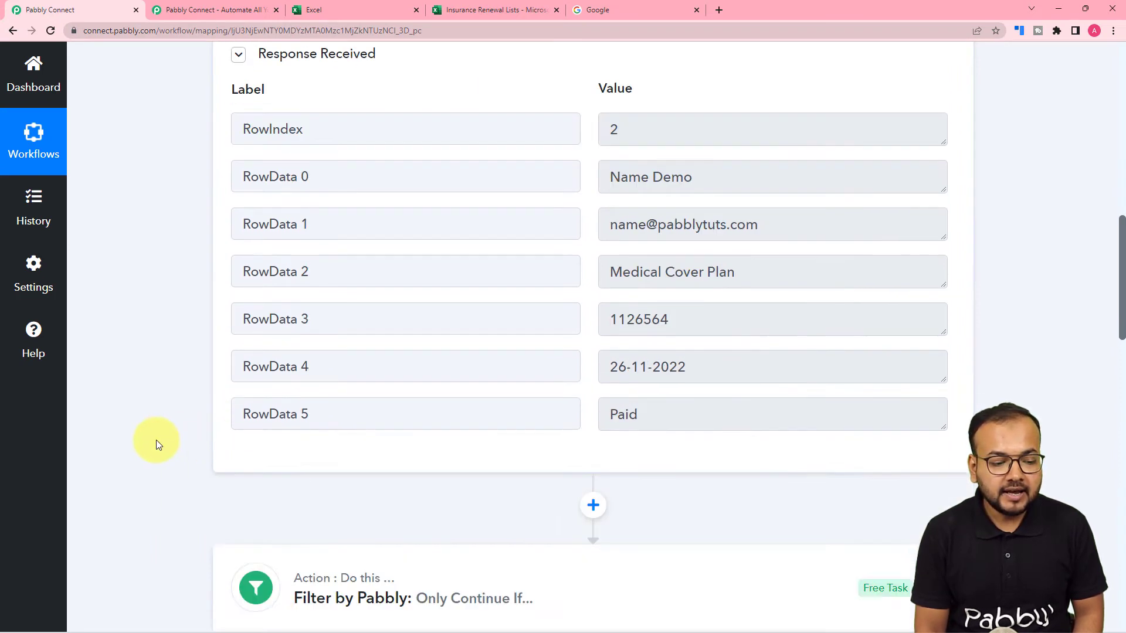
pyautogui.scroll(-7, 171, 444)
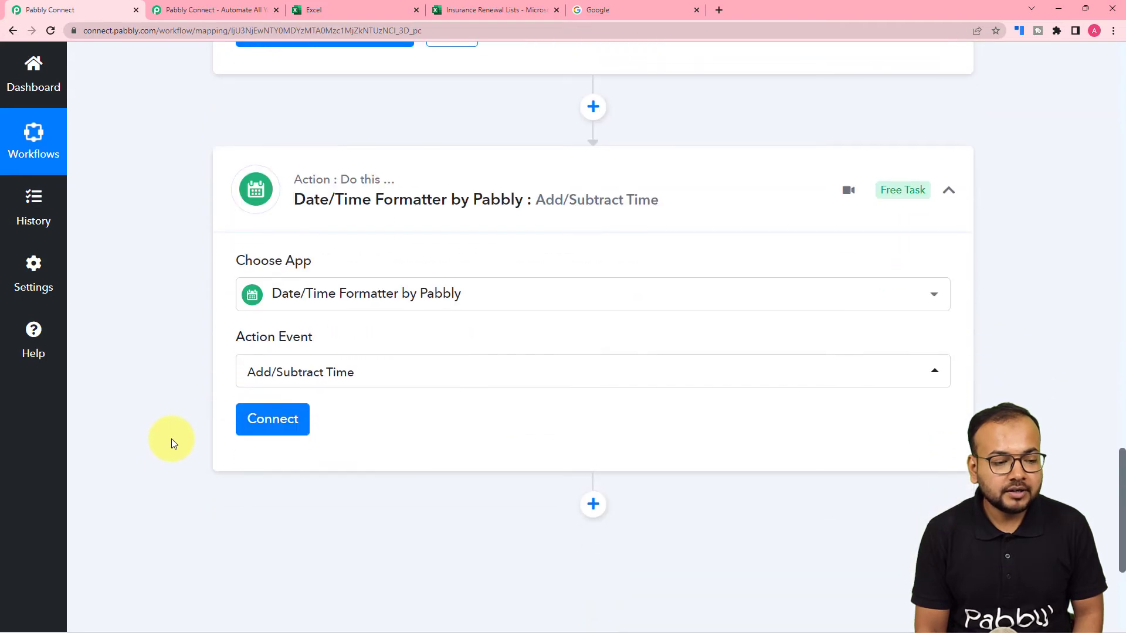
pyautogui.click(253, 382)
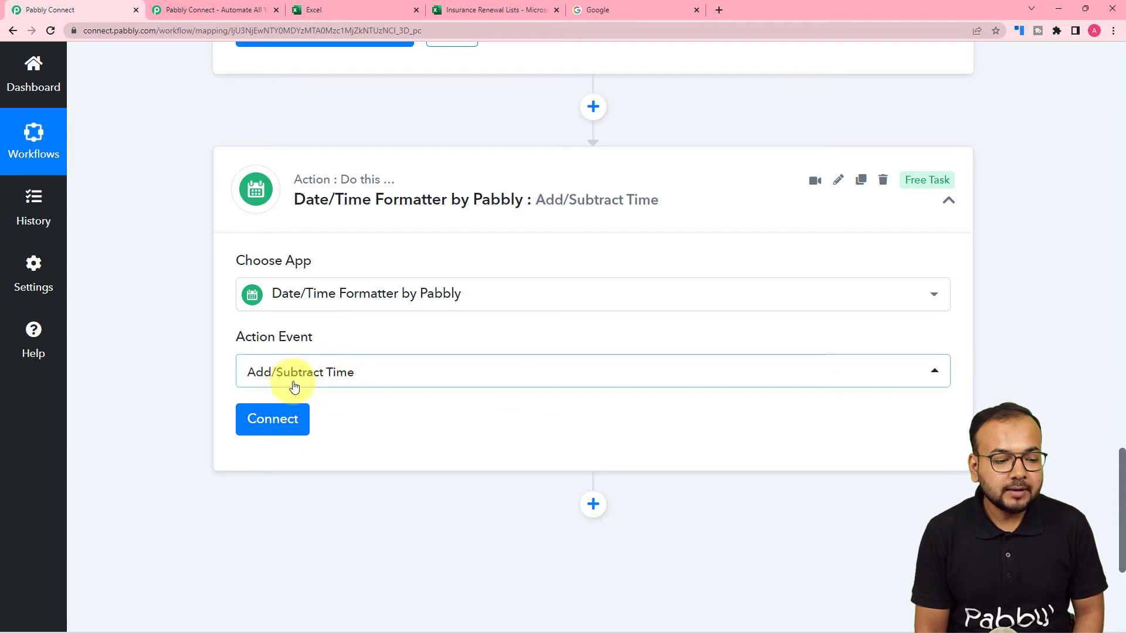
pyautogui.scroll(4, 469, 410)
pyautogui.scroll(12, 463, 367)
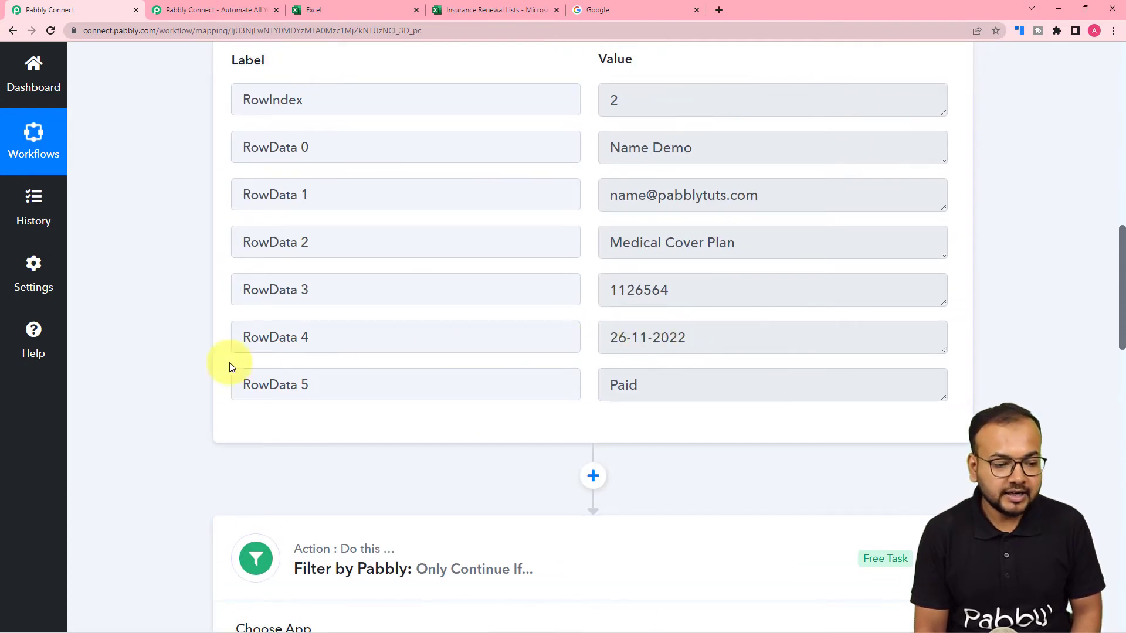
pyautogui.scroll(-14, 229, 367)
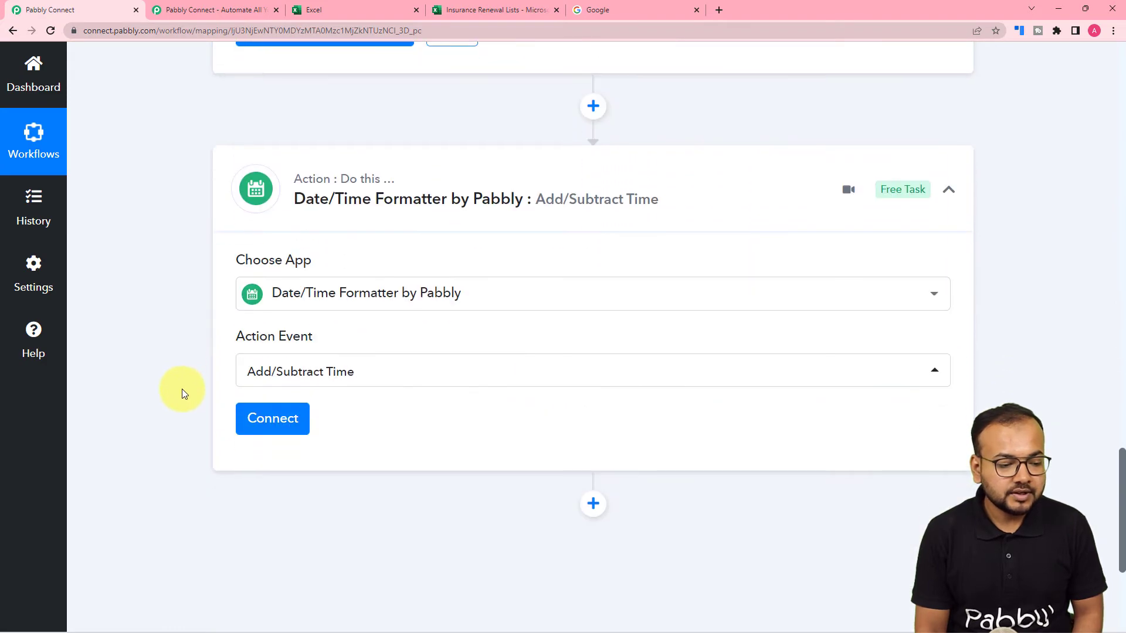
# - Connect the Date/Time Formatter action and map RowData 4, the renewal date from the Microsoft Excel trigger, as its date
pyautogui.scroll(-3, 182, 388)
pyautogui.click(281, 245)
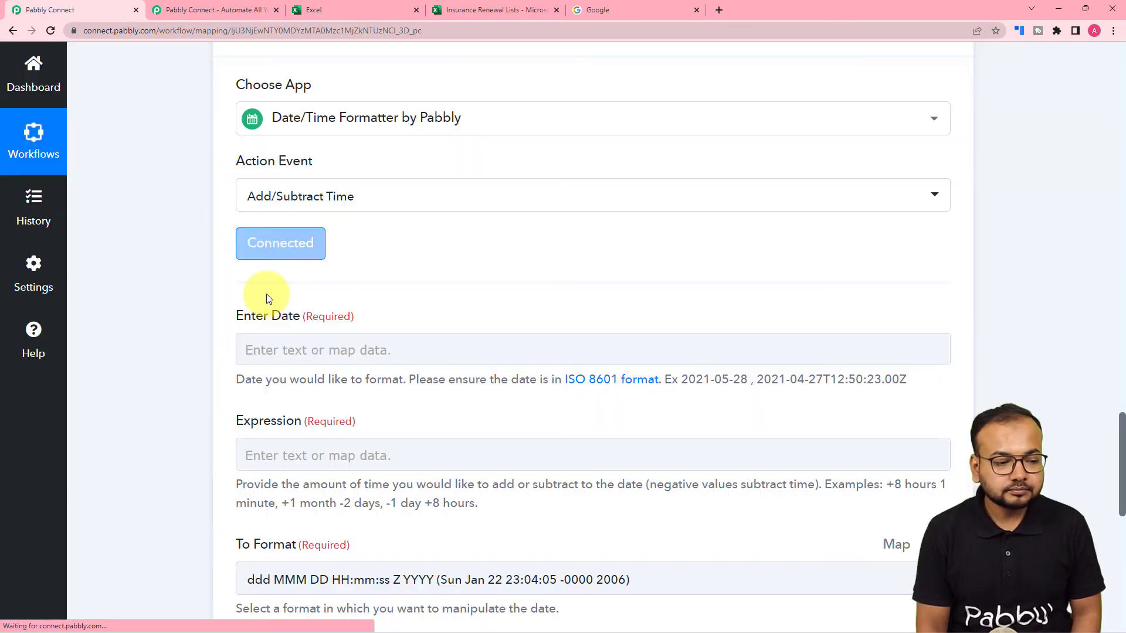
pyautogui.scroll(-1, 333, 290)
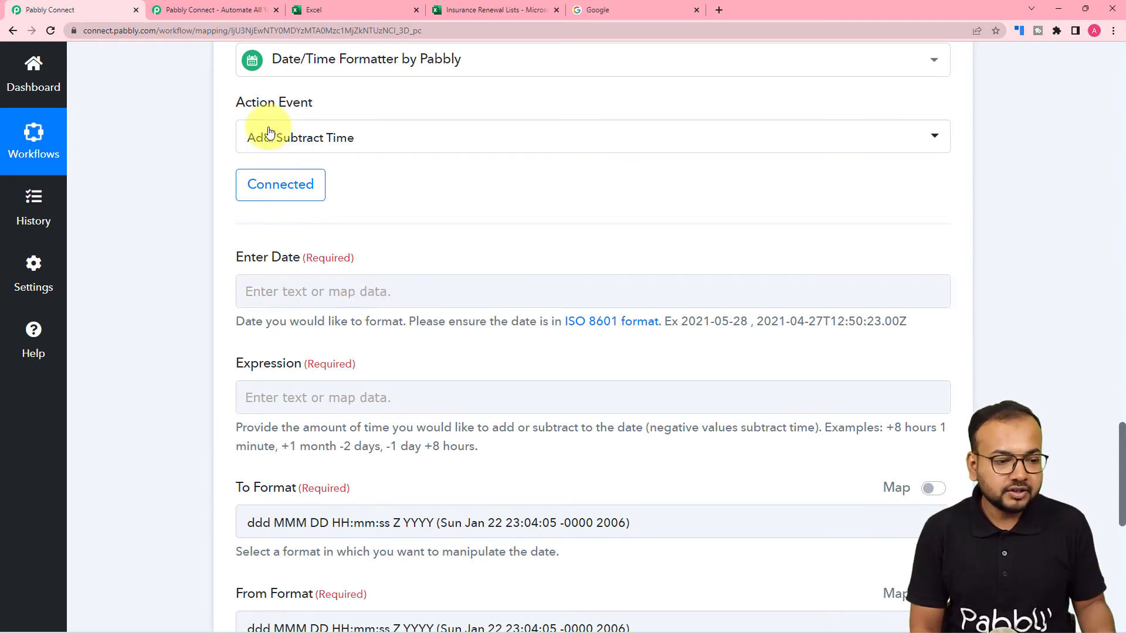
pyautogui.click(353, 295)
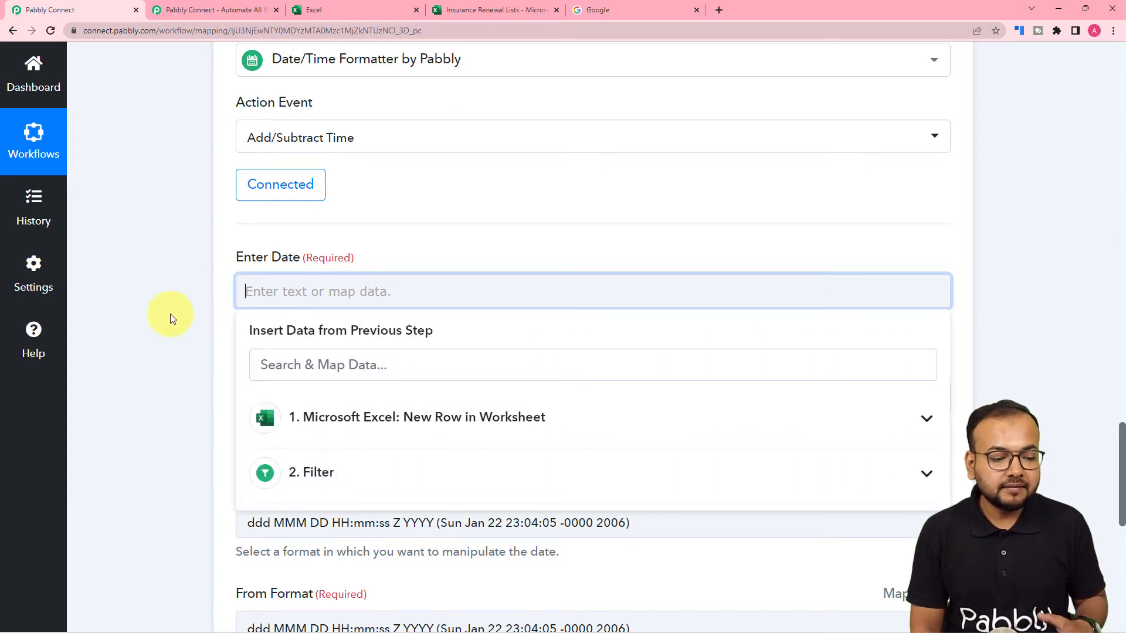
pyautogui.click(375, 317)
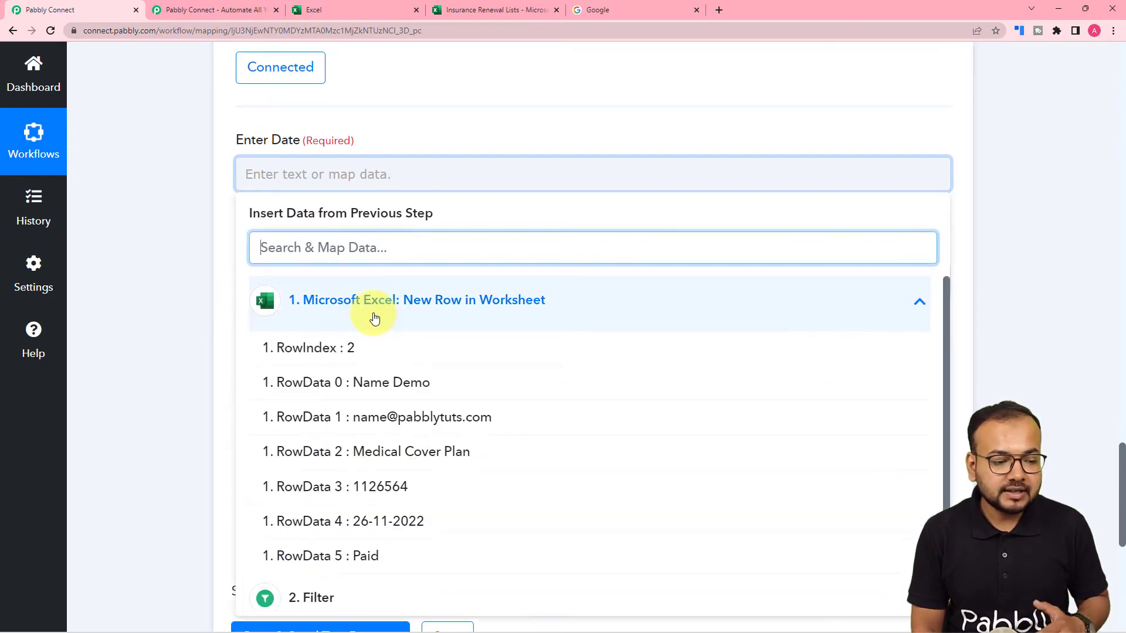
pyautogui.click(359, 521)
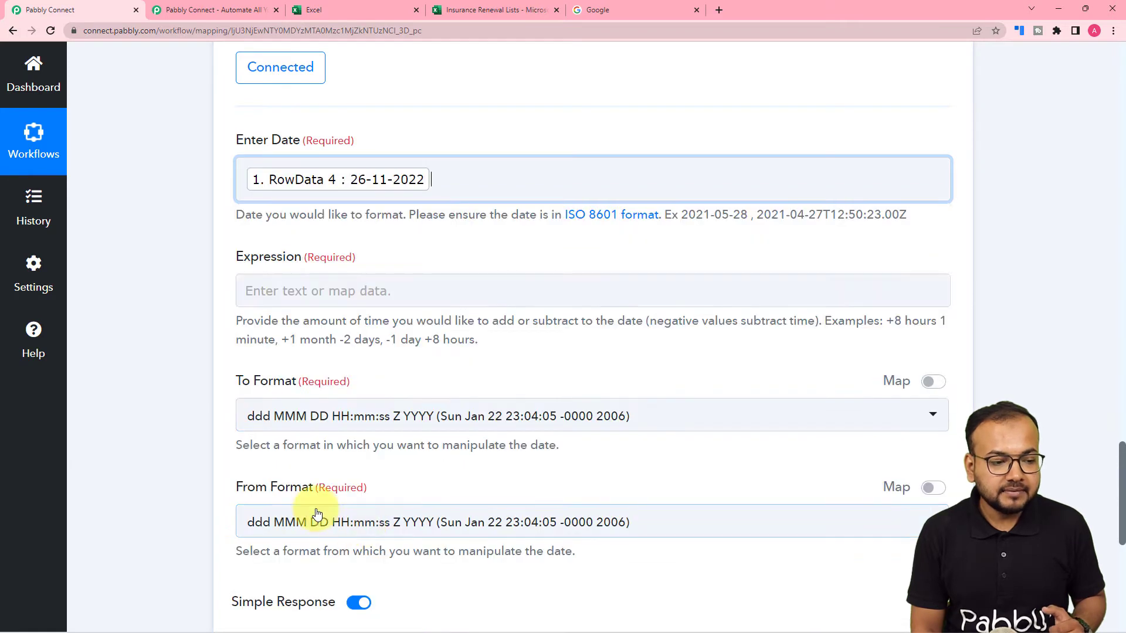
pyautogui.click(174, 356)
pyautogui.scroll(-1, 174, 356)
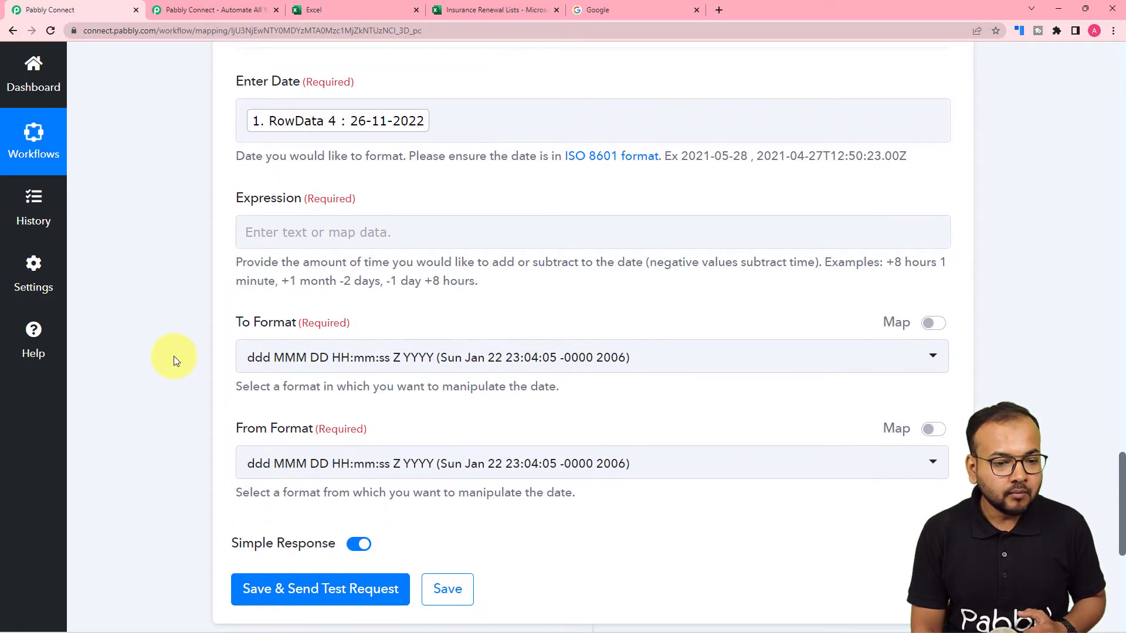
# - Enter "-7 days" as the expression of the Add/Subtract Time action
pyautogui.click(372, 221)
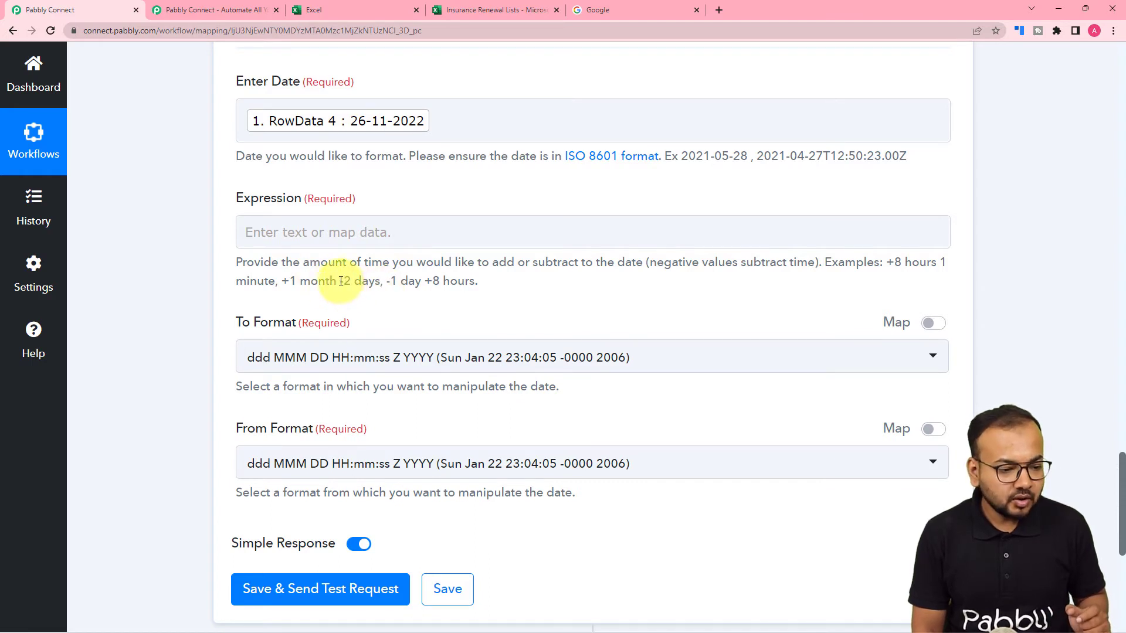
pyautogui.moveTo(340, 281); pyautogui.dragTo(351, 281)
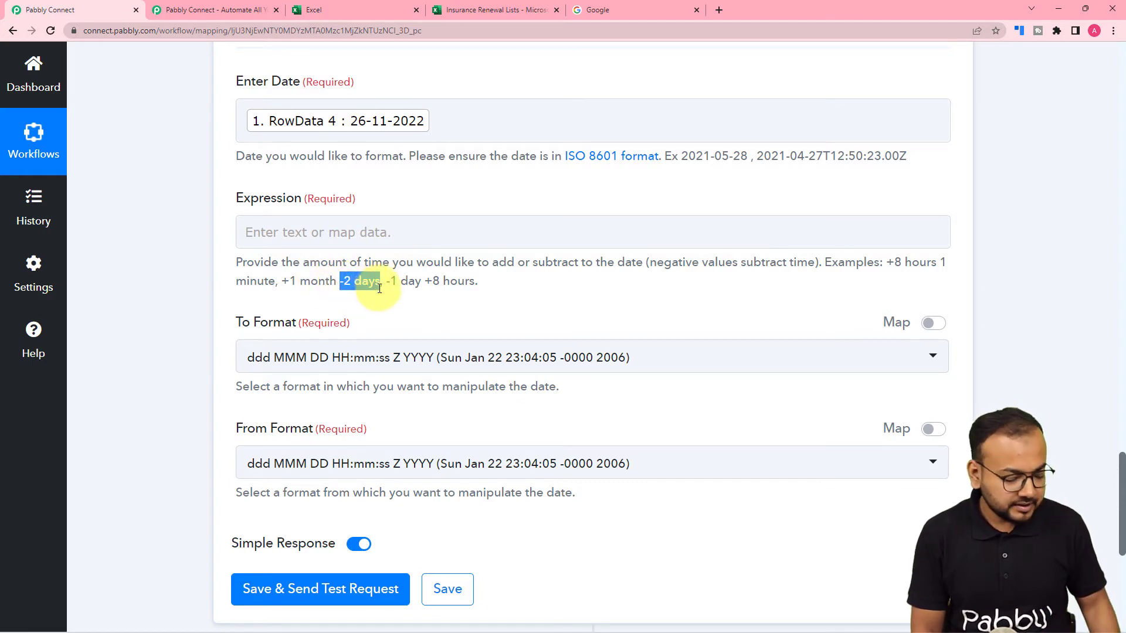
pyautogui.click(342, 236)
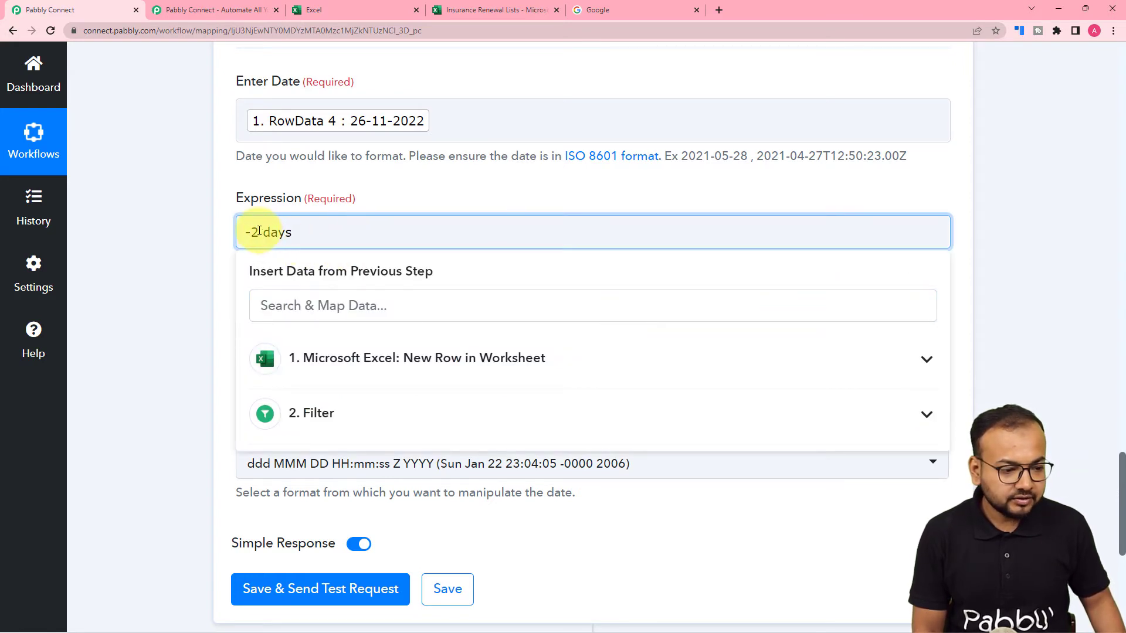
pyautogui.write('7')
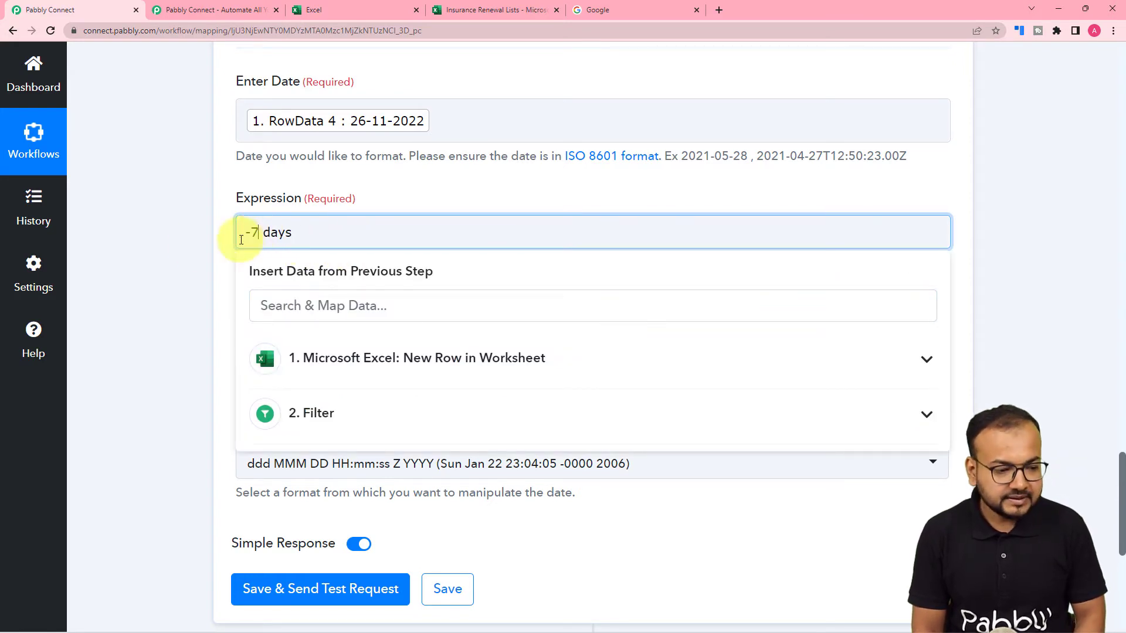
pyautogui.click(184, 244)
# - Set the To Format of the Add/Subtract Time action to YYYY-MM-DD
pyautogui.scroll(-3, 184, 245)
pyautogui.scroll(-2, 185, 245)
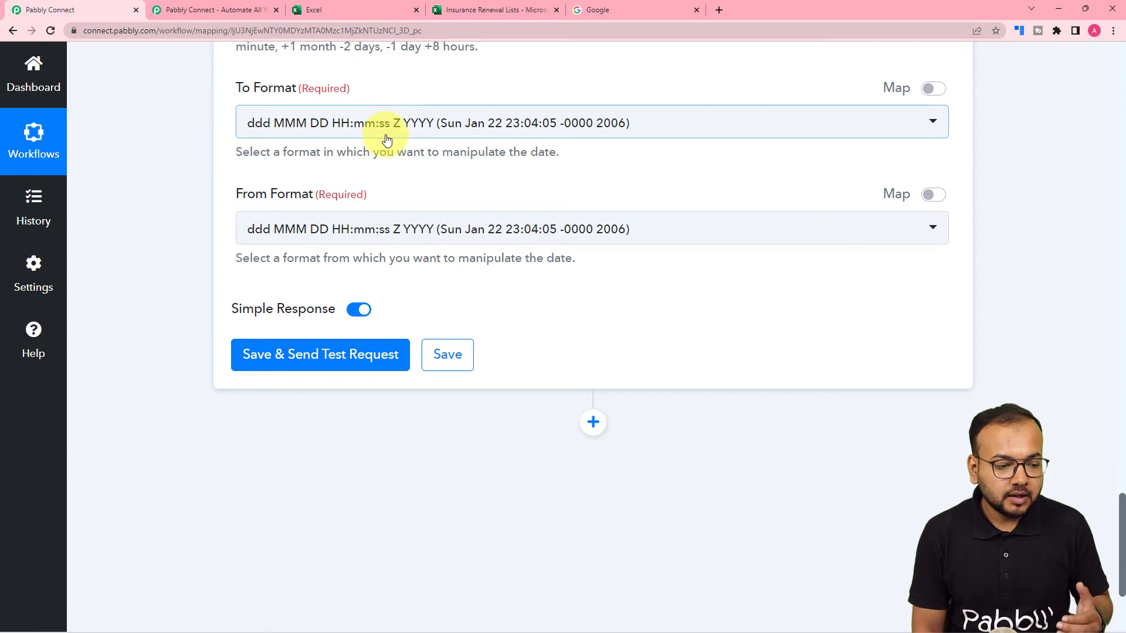
pyautogui.click(338, 134)
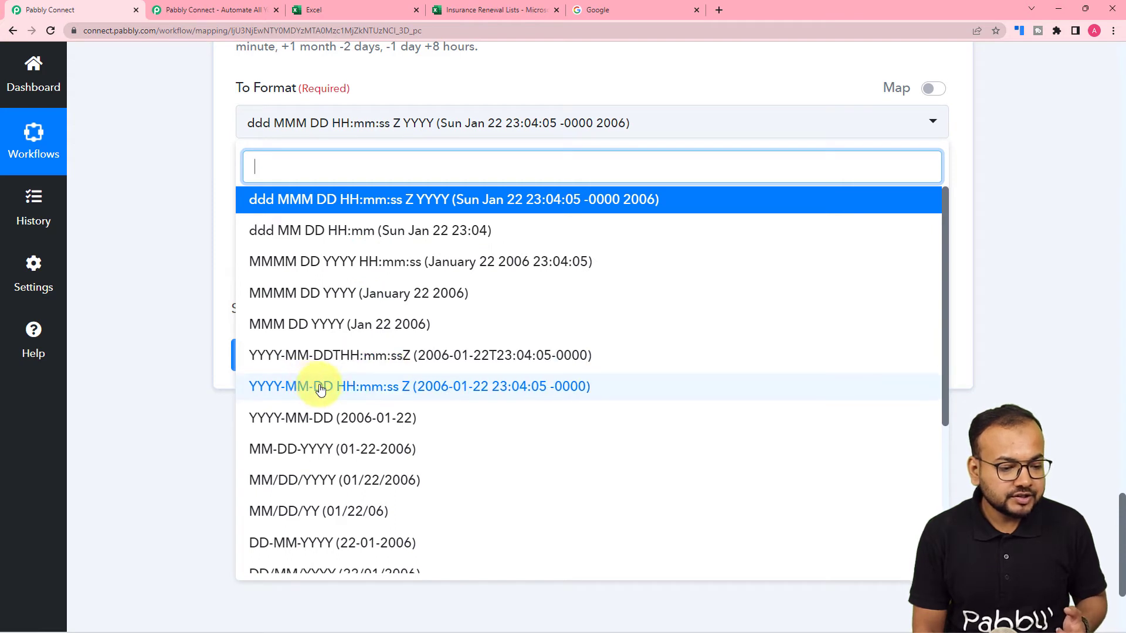
pyautogui.click(287, 431)
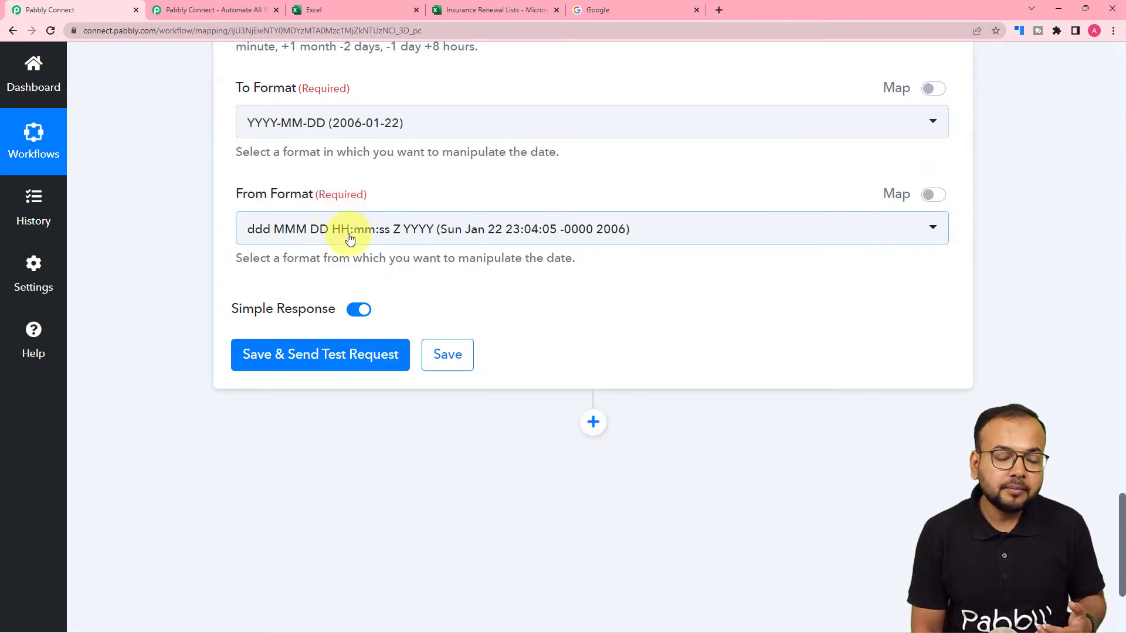
# - Set the From Format to MM-DD-YYYY, then save the Date/Time Formatter action and send a test request
pyautogui.scroll(3, 349, 237)
pyautogui.scroll(3, 350, 240)
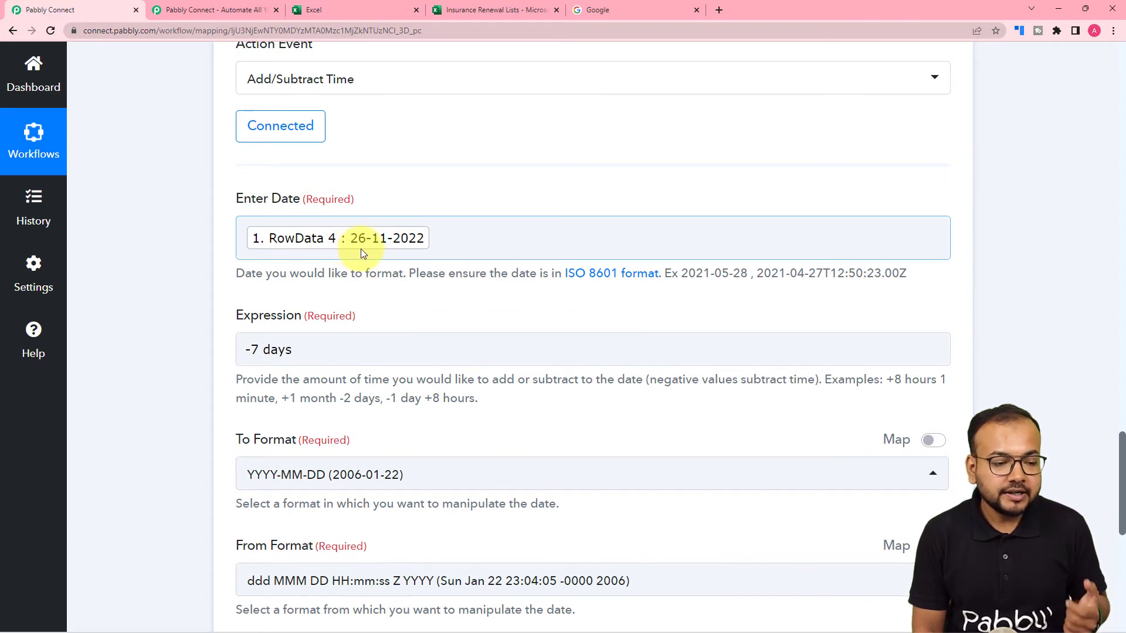
pyautogui.scroll(-5, 210, 318)
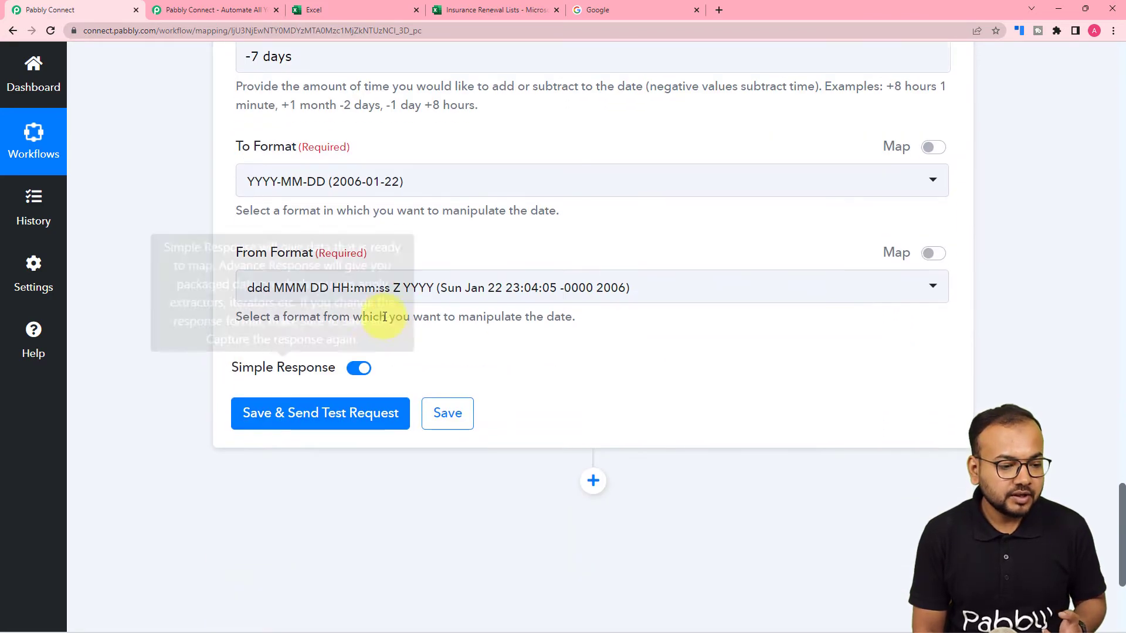
pyautogui.click(327, 299)
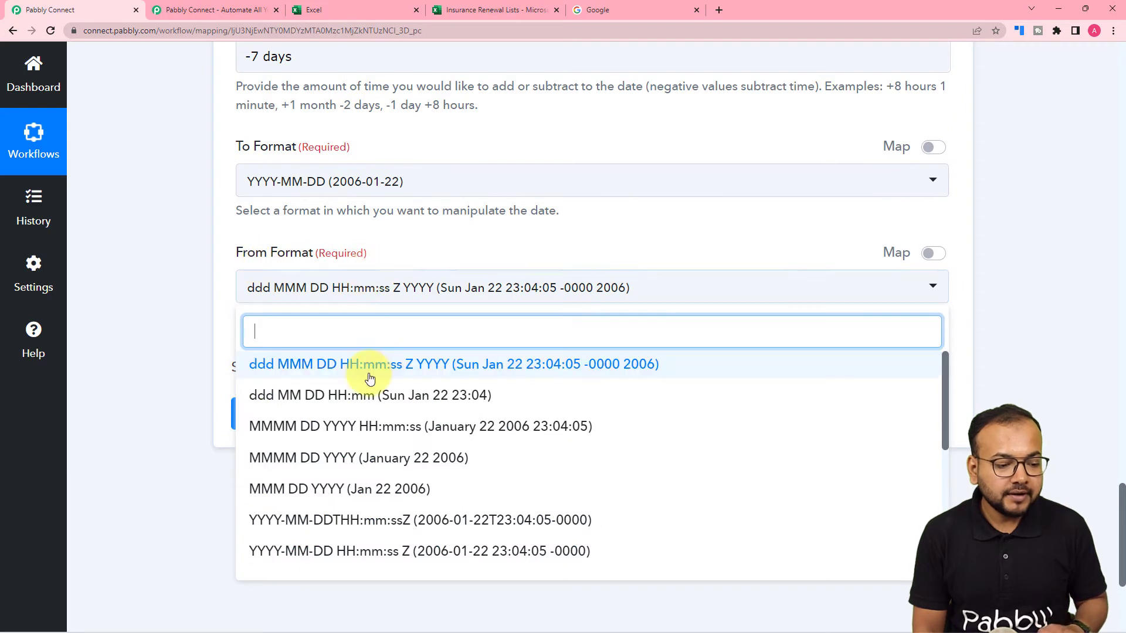
pyautogui.scroll(-3, 355, 431)
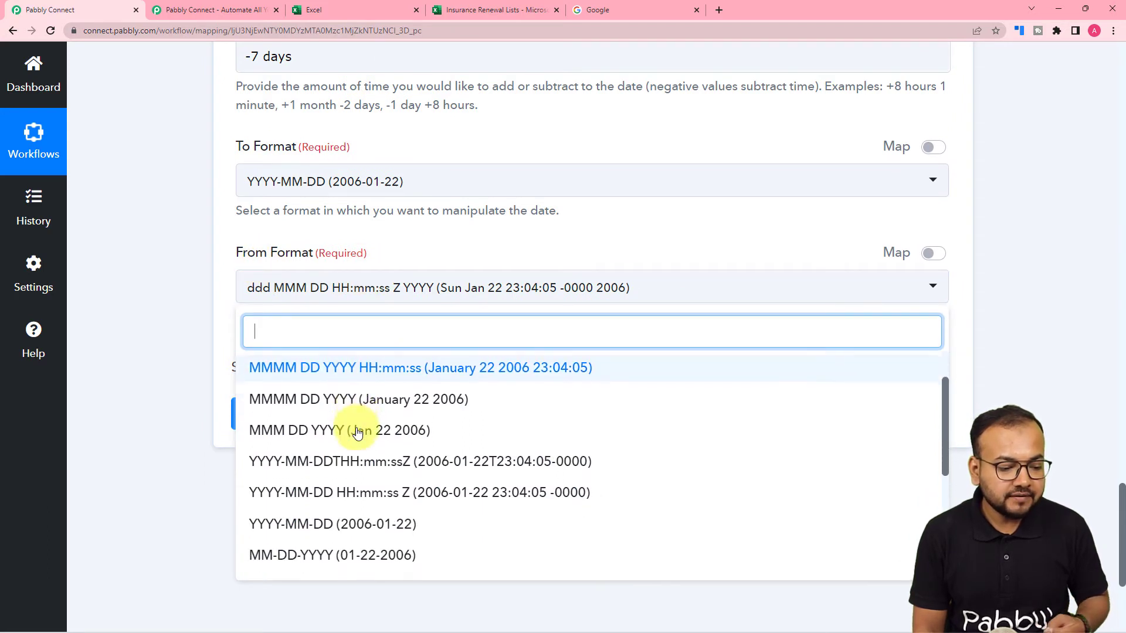
pyautogui.click(279, 448)
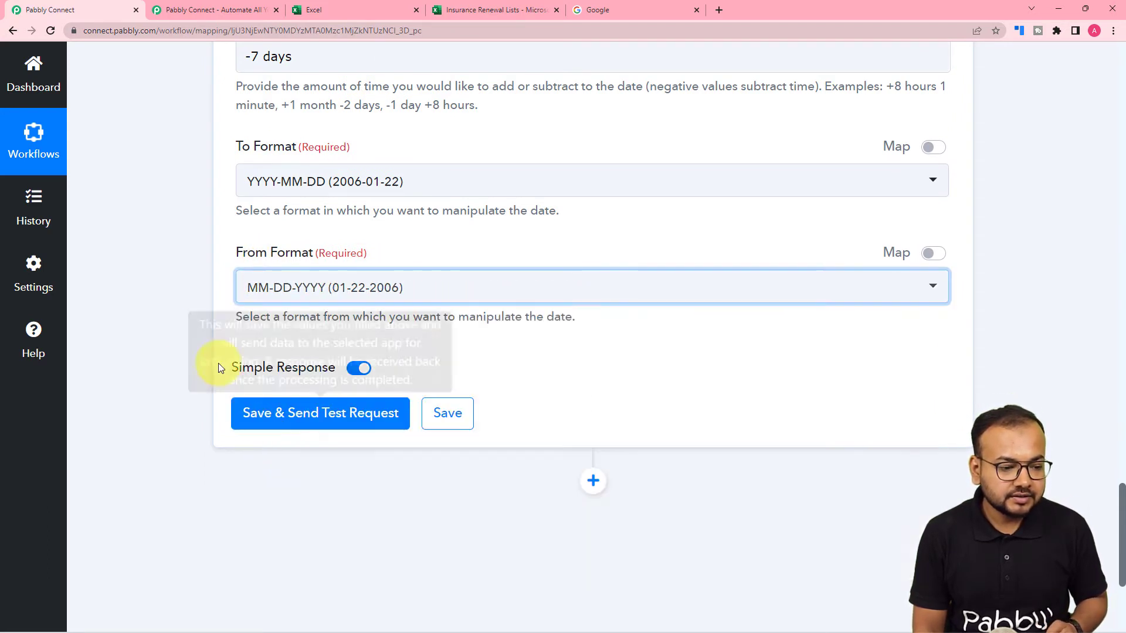
pyautogui.scroll(-3, 177, 317)
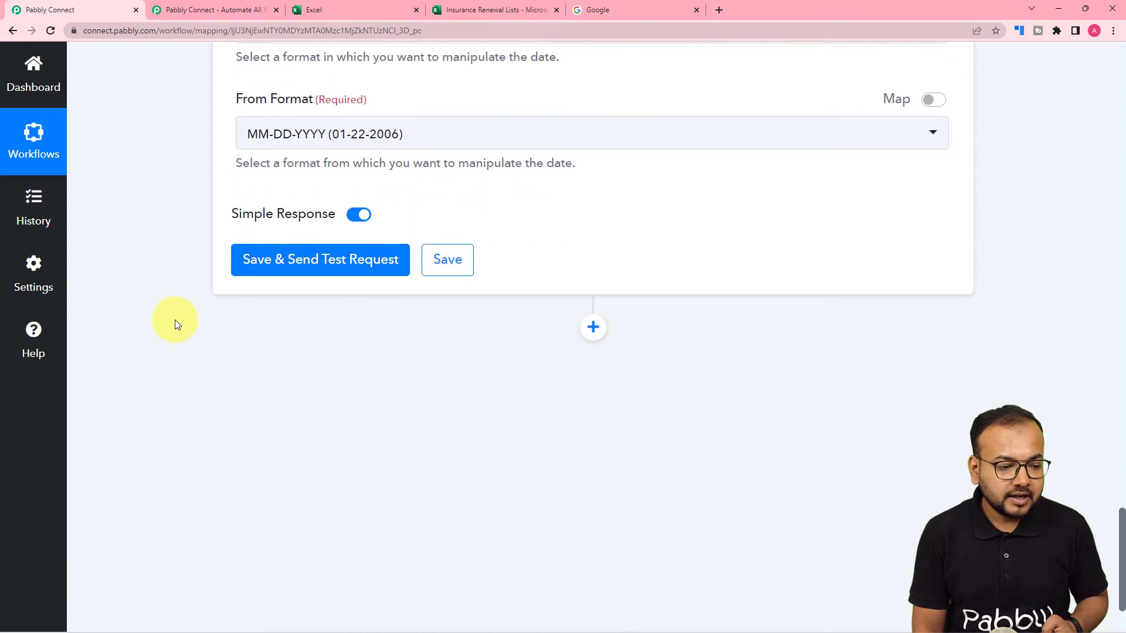
pyautogui.click(319, 243)
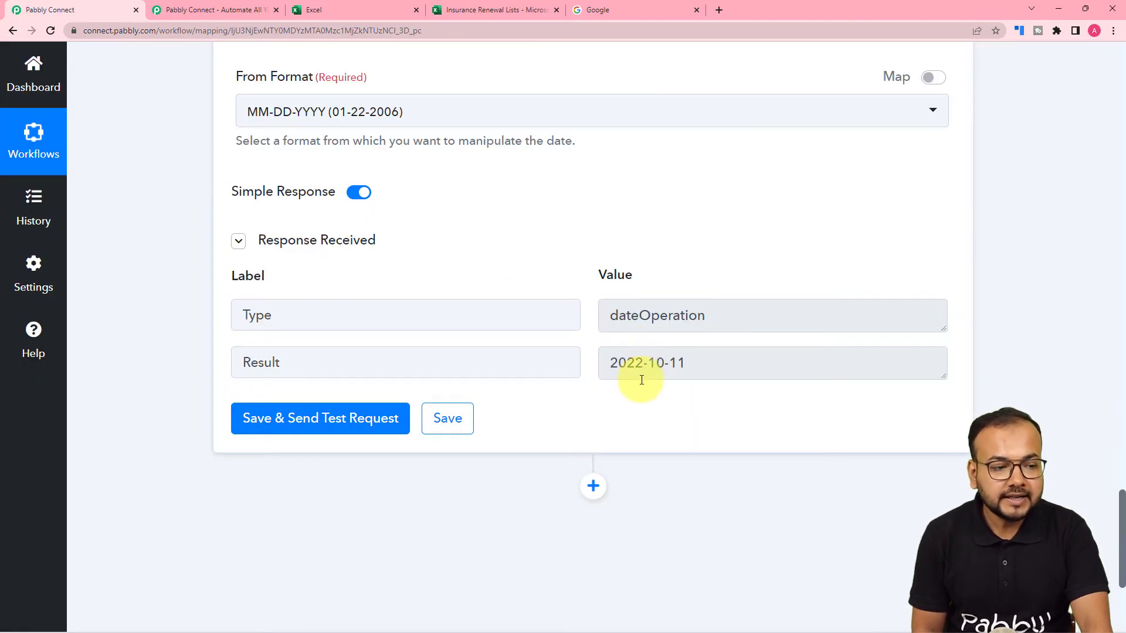
# - Check the Date/Time Formatter's test result against its mapped renewal date, expression, and To and From formats
pyautogui.scroll(1, 642, 380)
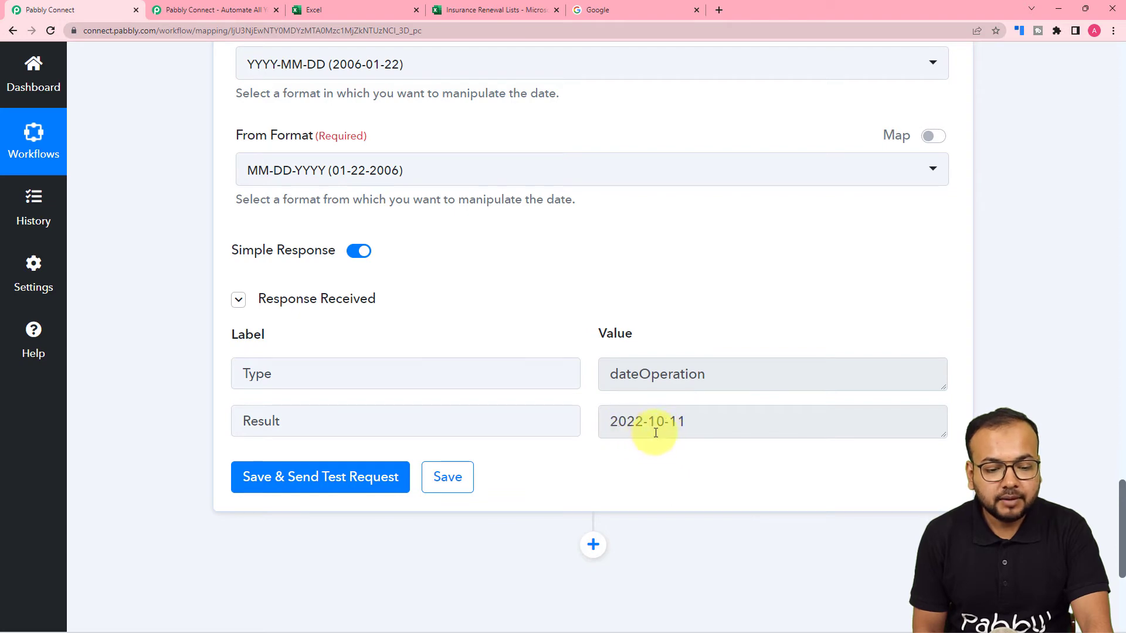
pyautogui.scroll(6, 593, 402)
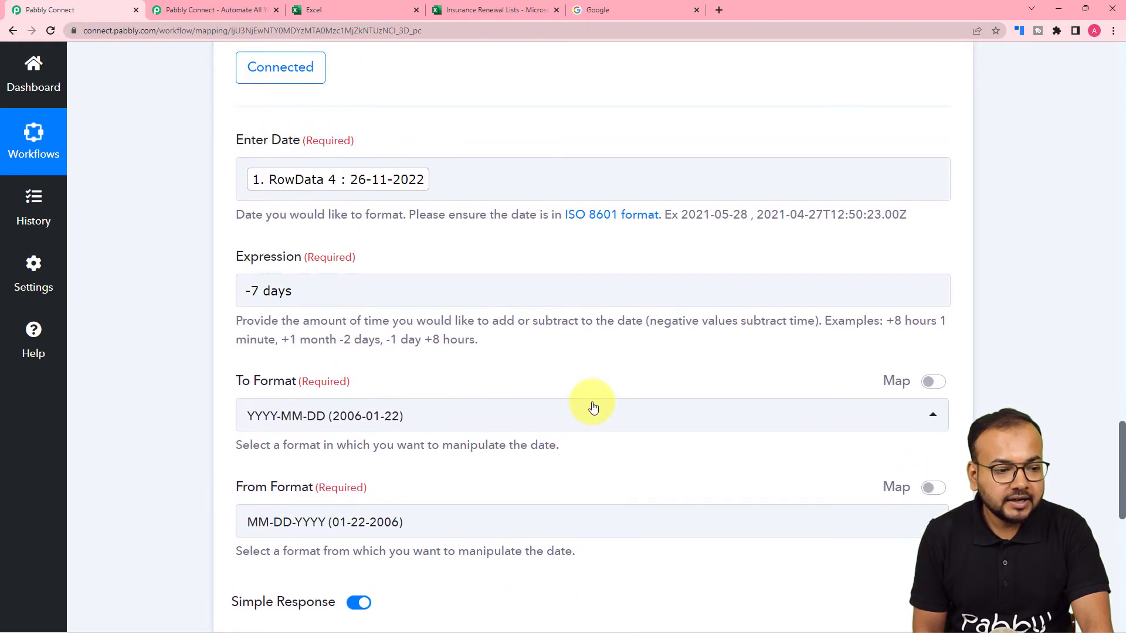
pyautogui.click(612, 416)
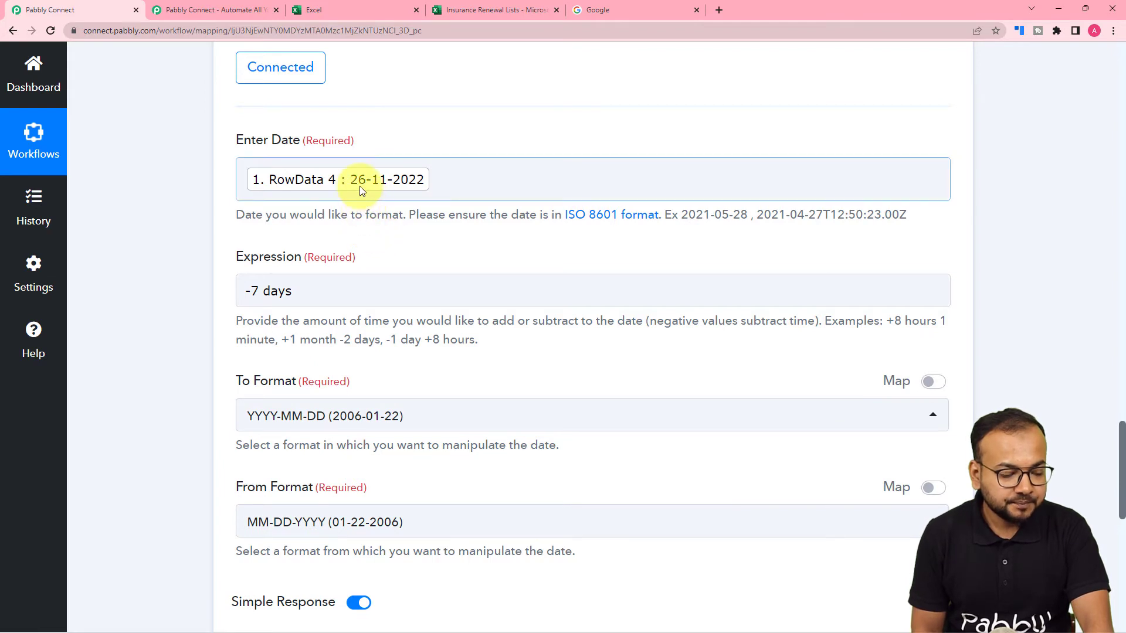
pyautogui.scroll(1, 391, 217)
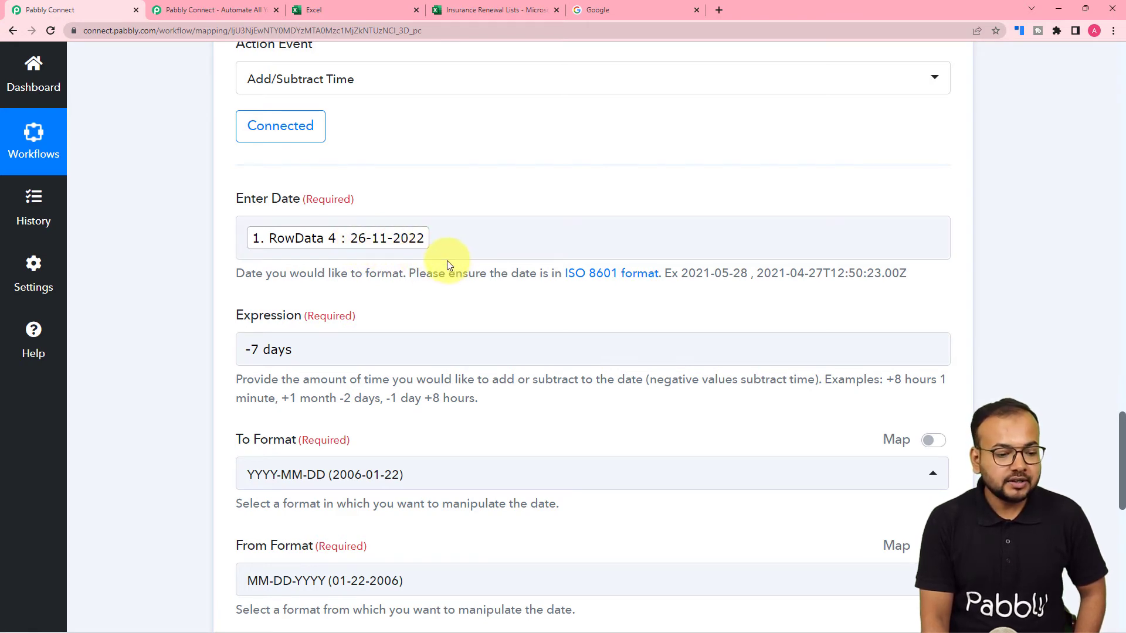
pyautogui.scroll(-1, 443, 265)
pyautogui.scroll(-4, 442, 265)
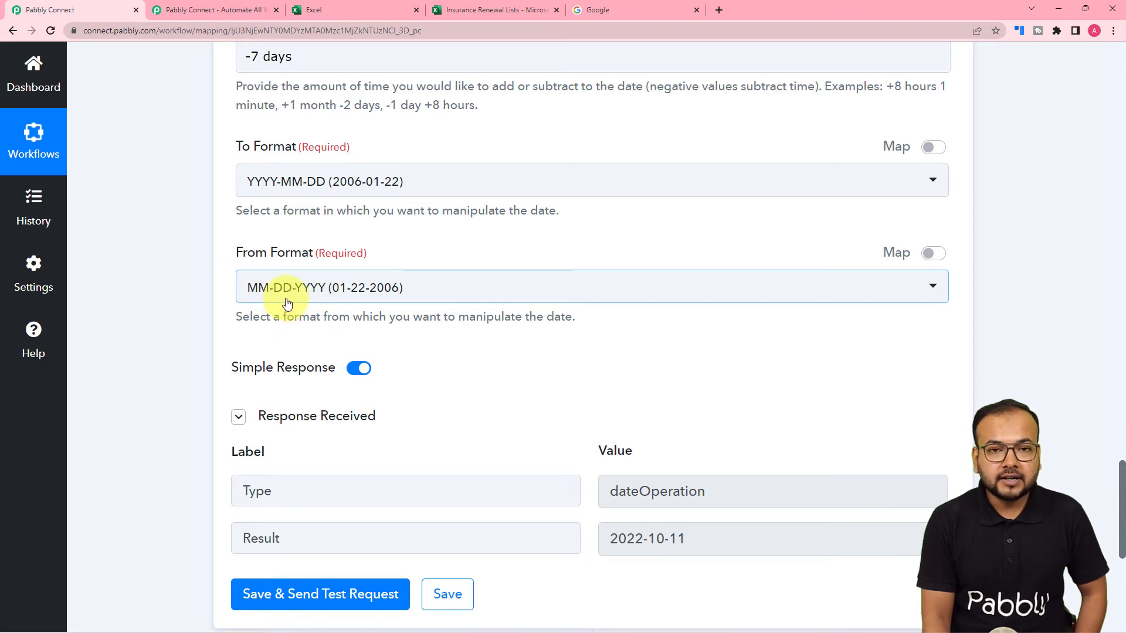
pyautogui.scroll(1, 287, 303)
pyautogui.scroll(4, 286, 302)
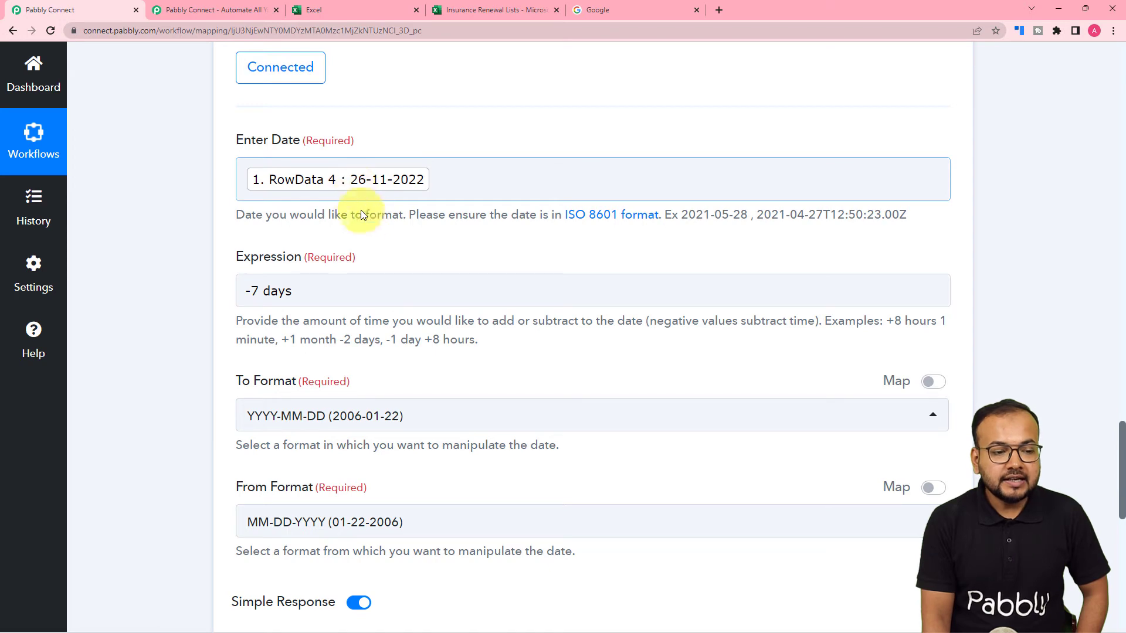
# - Set the From Format of the Add/Subtract Time action to DD-MM-YYYY, then save and send a new test request
pyautogui.scroll(-5, 326, 284)
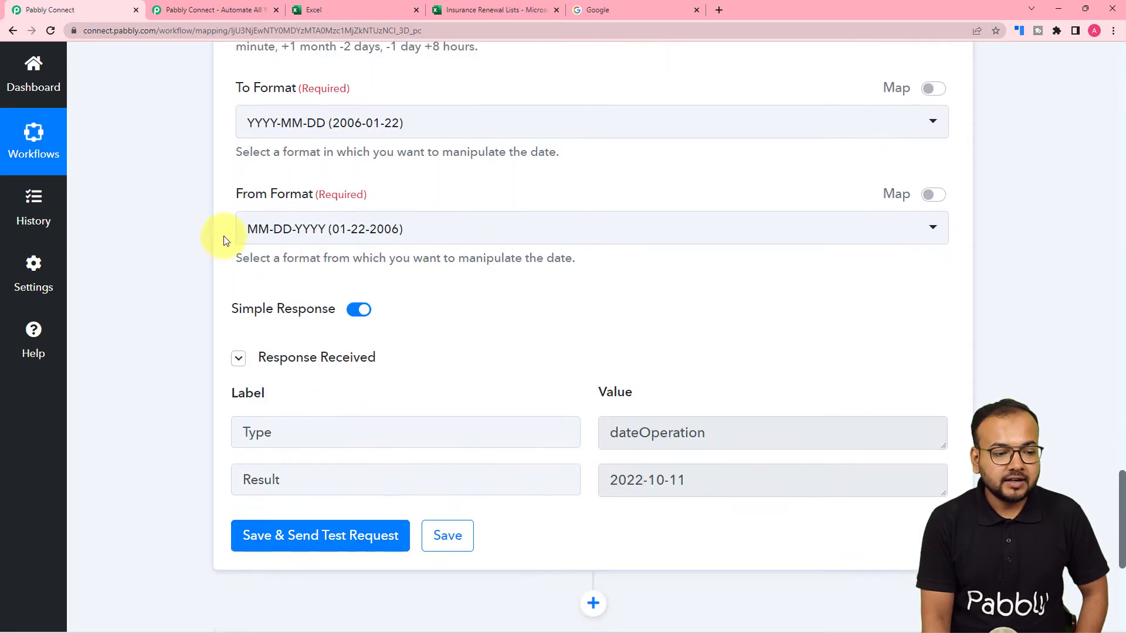
pyautogui.click(322, 235)
pyautogui.scroll(-3, 301, 459)
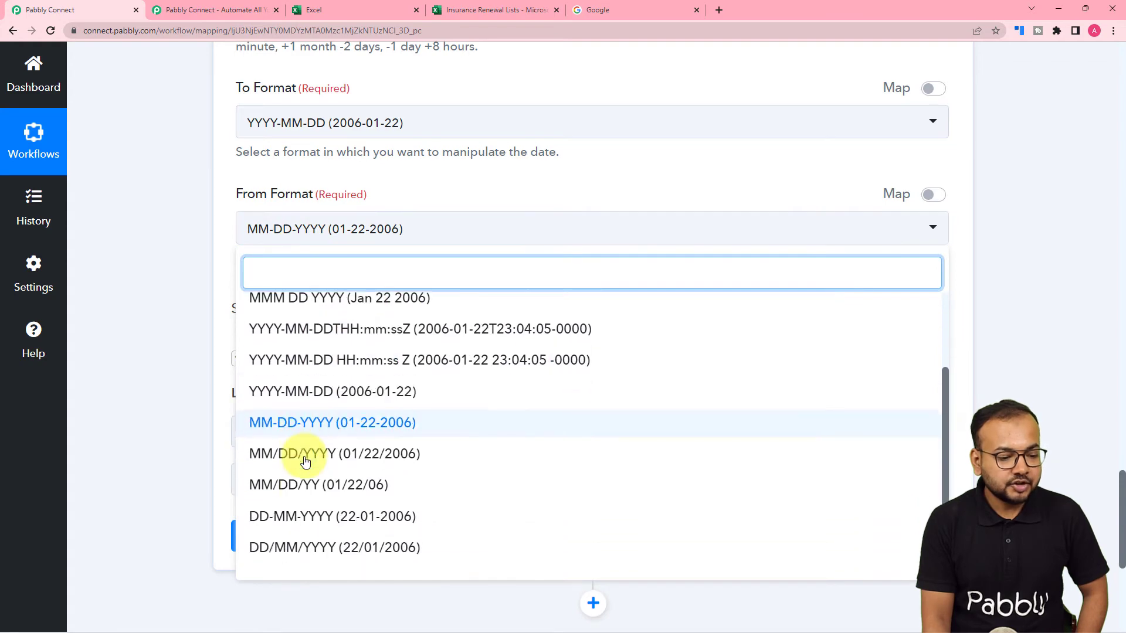
pyautogui.click(261, 458)
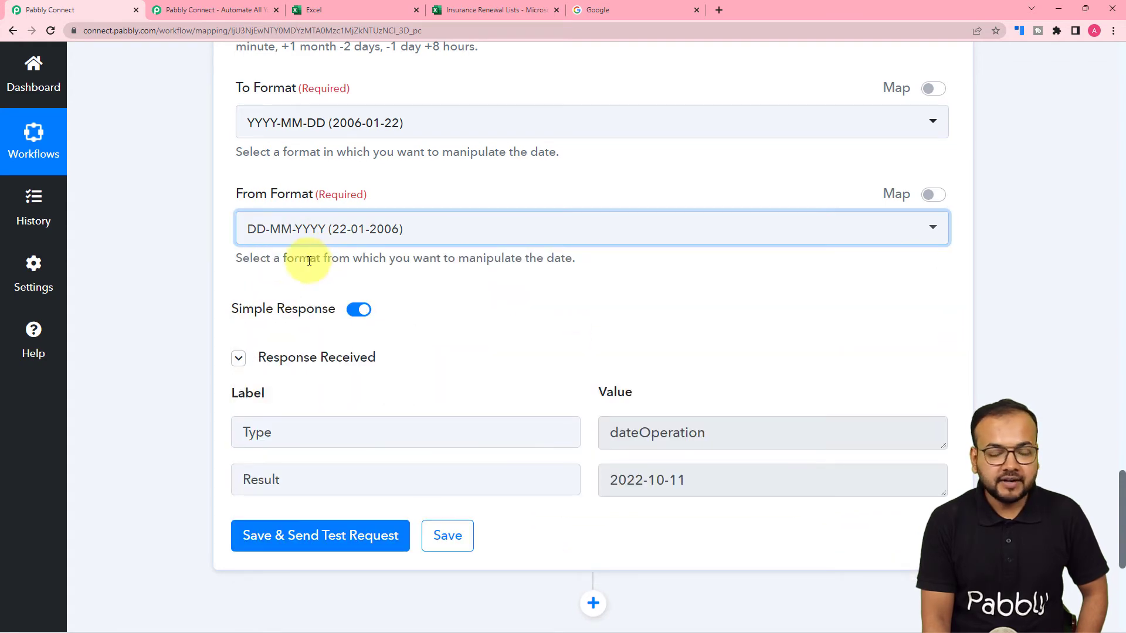
pyautogui.scroll(-4, 193, 311)
pyautogui.click(278, 301)
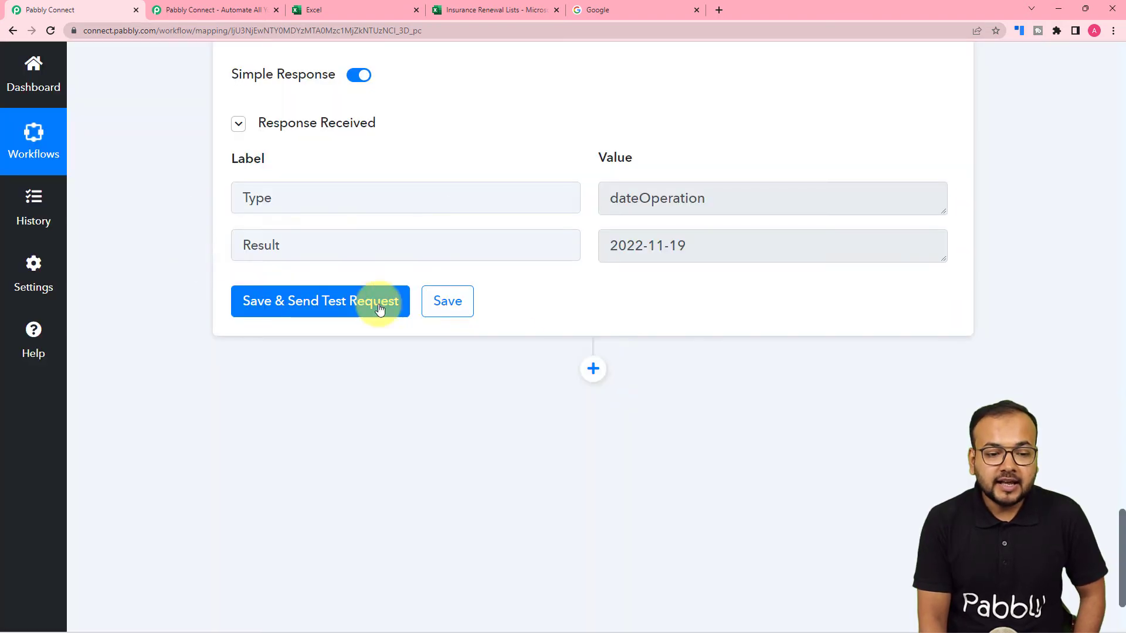
# - Add a Delay by Pabbly action after the Date/Time Formatter action
pyautogui.scroll(2, 671, 301)
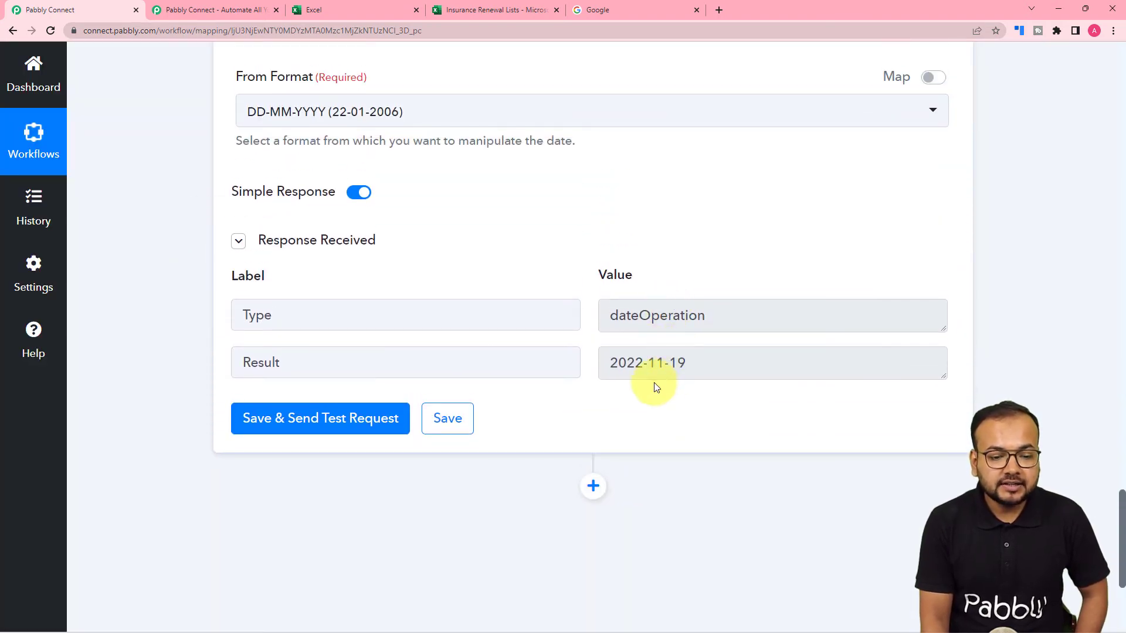
pyautogui.scroll(1, 683, 399)
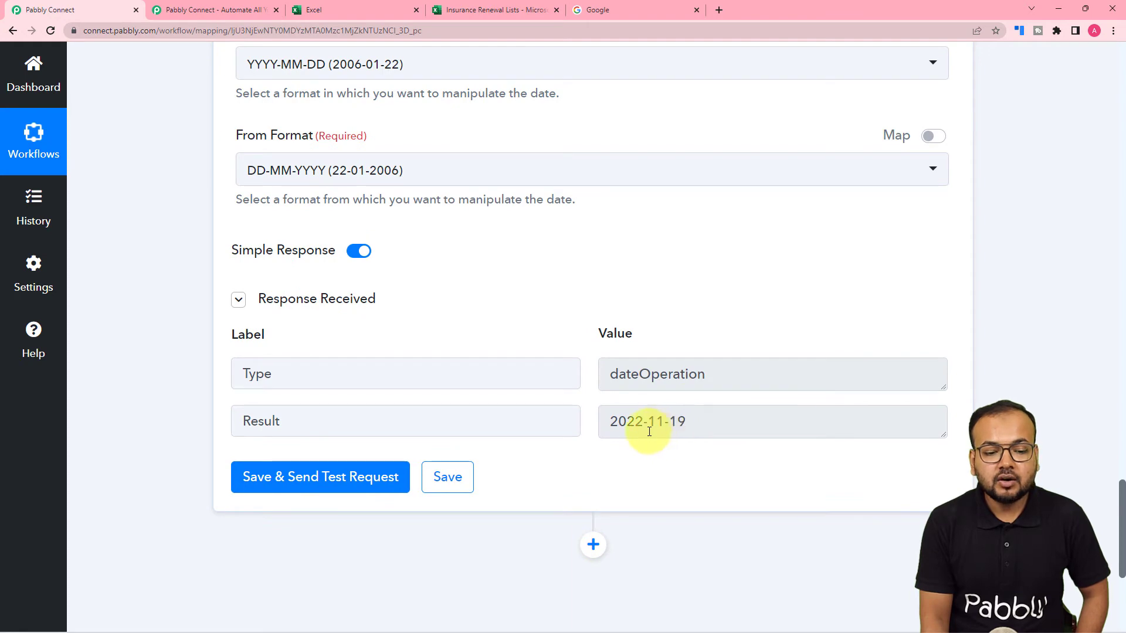
pyautogui.scroll(6, 580, 421)
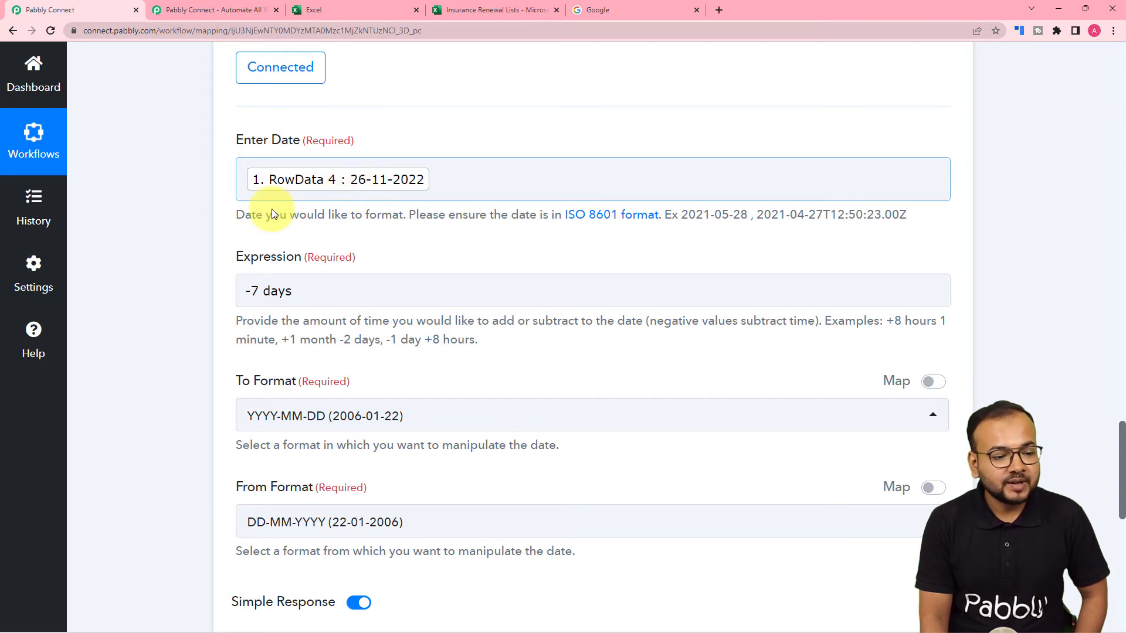
pyautogui.scroll(-4, 181, 231)
pyautogui.scroll(-6, 182, 230)
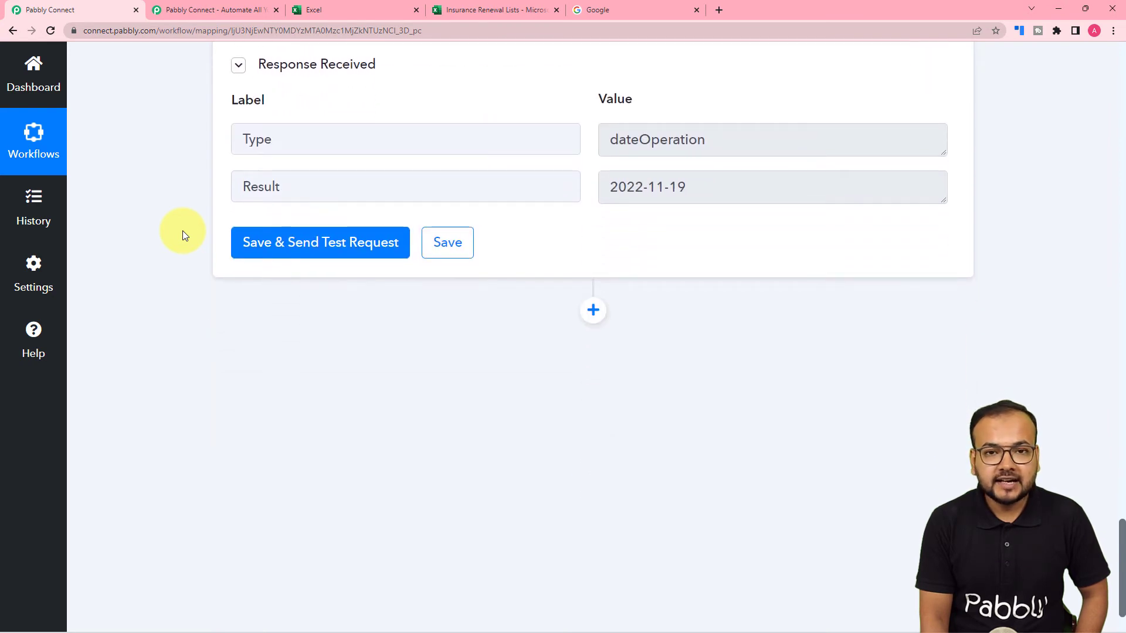
pyautogui.scroll(-1, 183, 234)
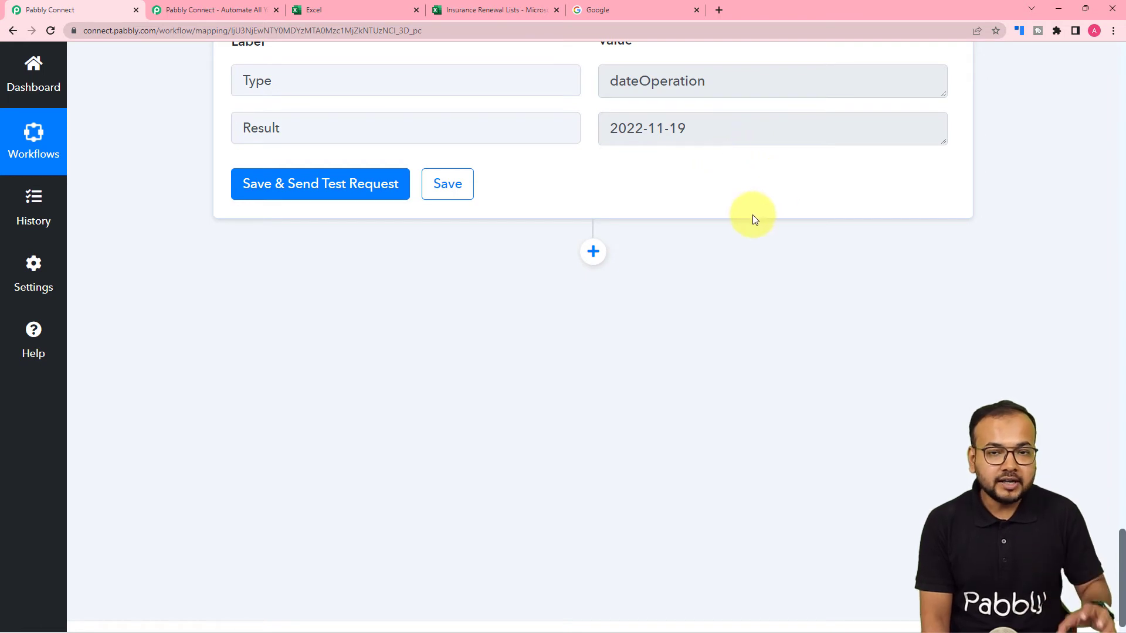
pyautogui.click(593, 251)
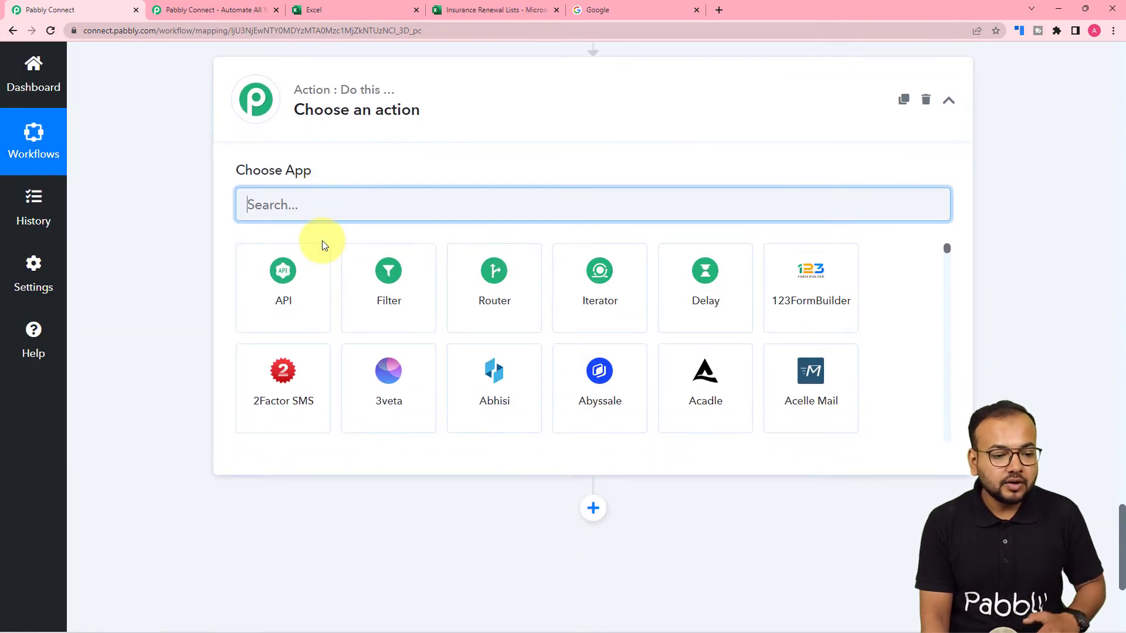
pyautogui.scroll(3, 336, 239)
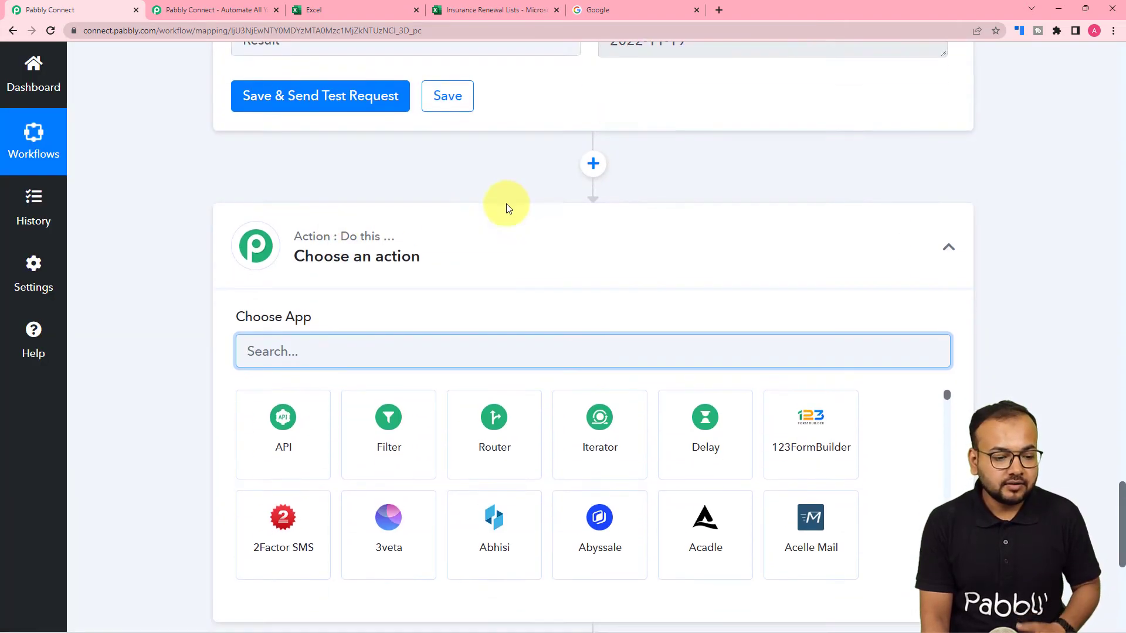
pyautogui.scroll(-3, 507, 208)
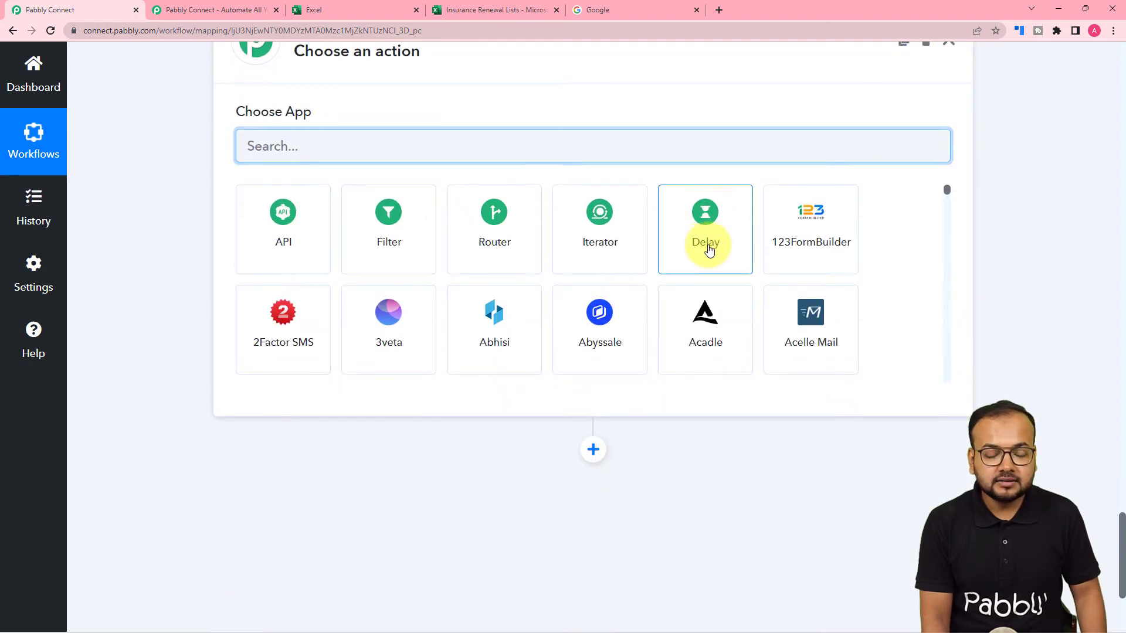
pyautogui.click(707, 246)
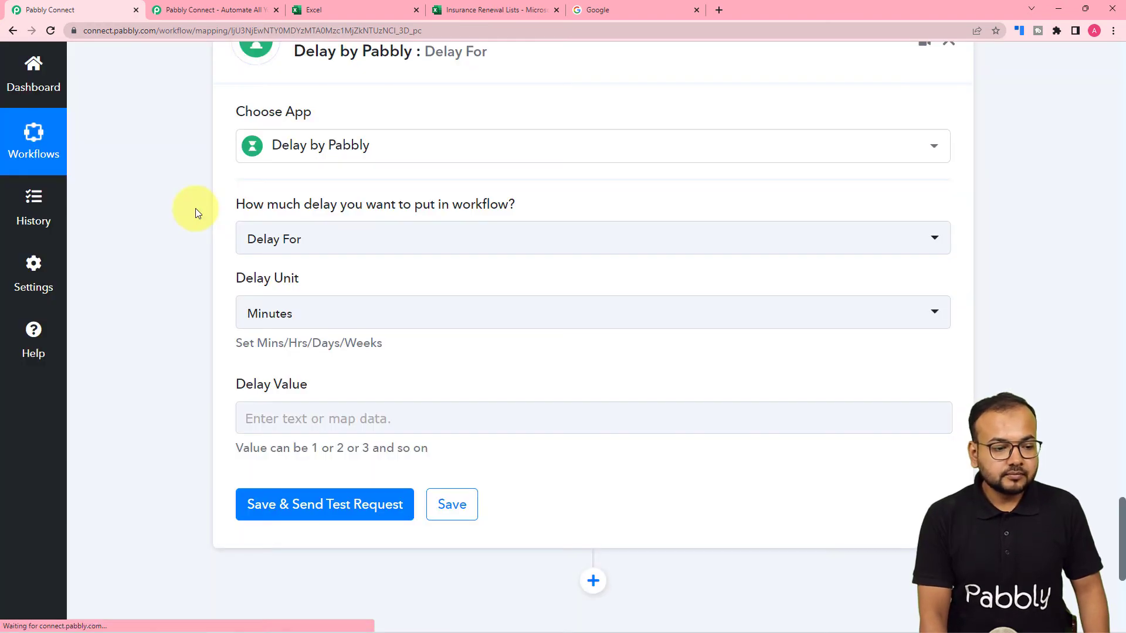
# - Set the delay type of the Delay by Pabbly action to Delay Until
pyautogui.scroll(-1, 195, 209)
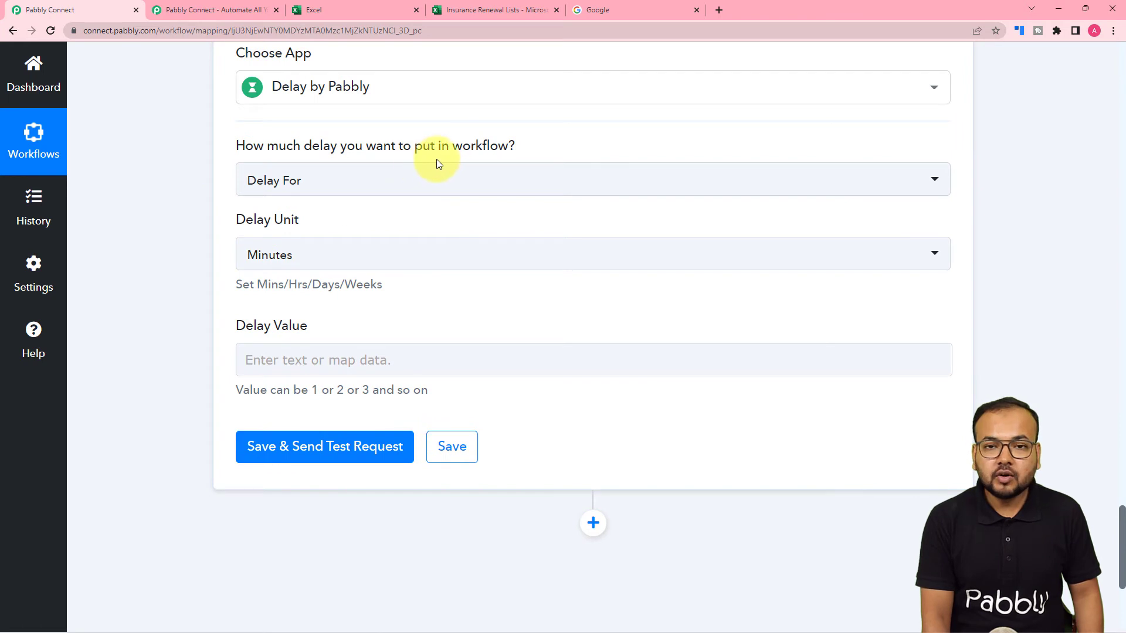
pyautogui.click(348, 194)
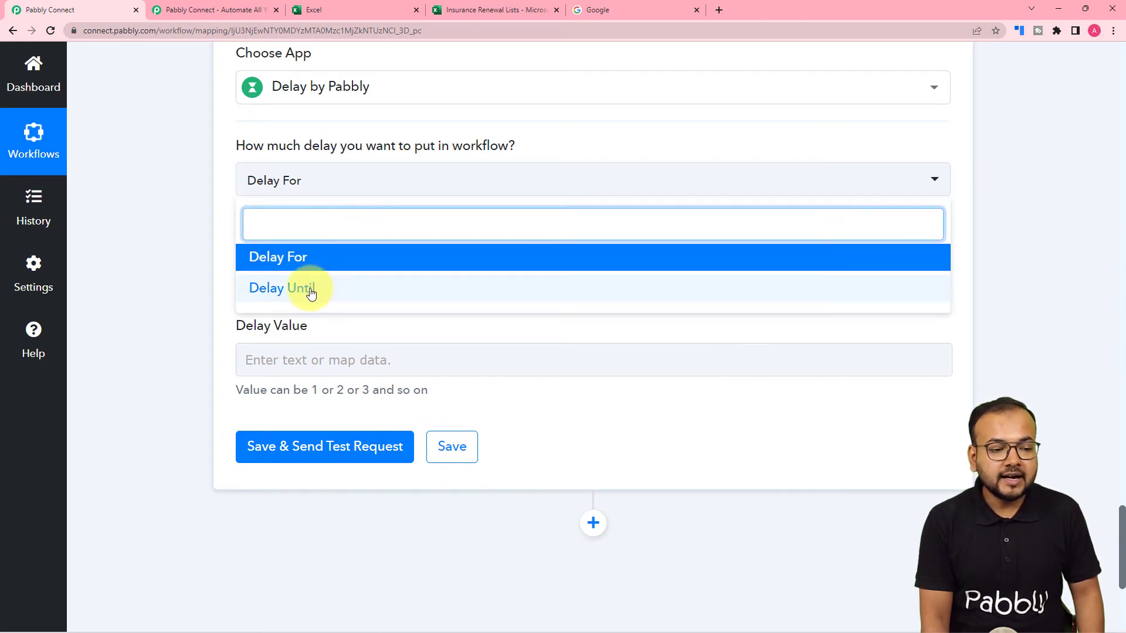
pyautogui.click(293, 287)
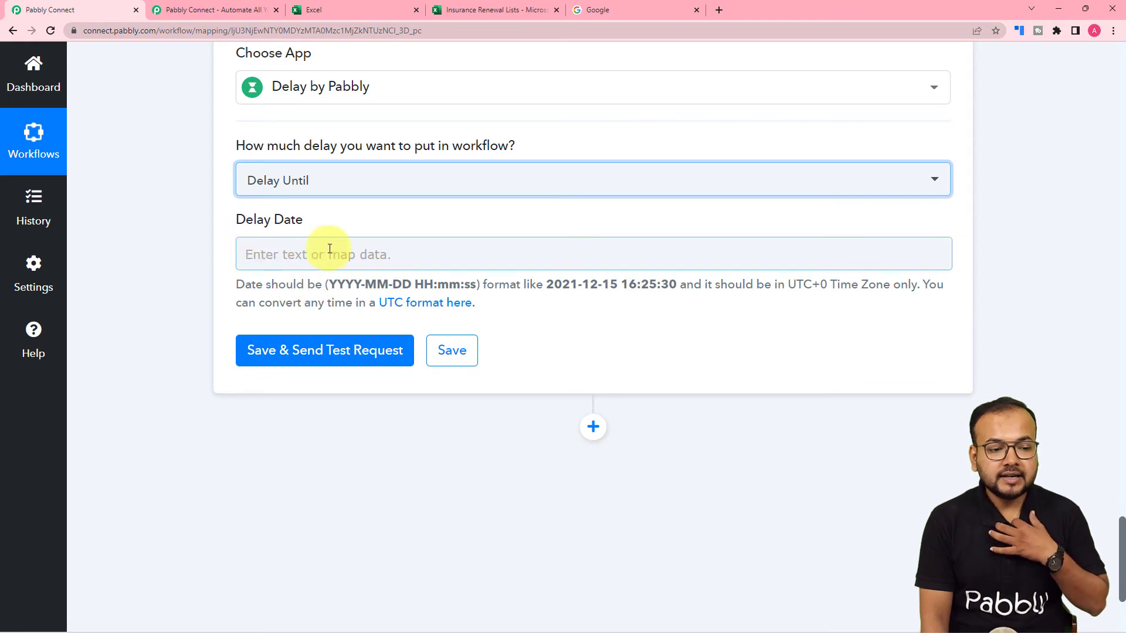
# - Map the Result value from the Date/Time Formatter action as the Delay Date
pyautogui.scroll(3, 175, 239)
pyautogui.scroll(2, 174, 235)
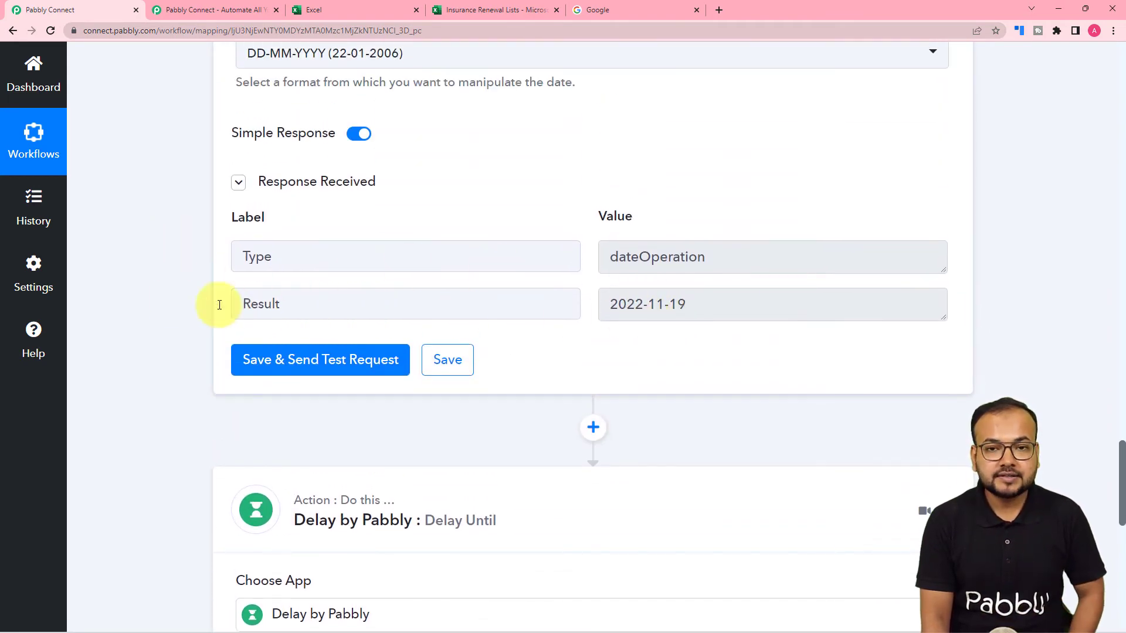
pyautogui.scroll(-9, 166, 301)
pyautogui.scroll(-2, 169, 307)
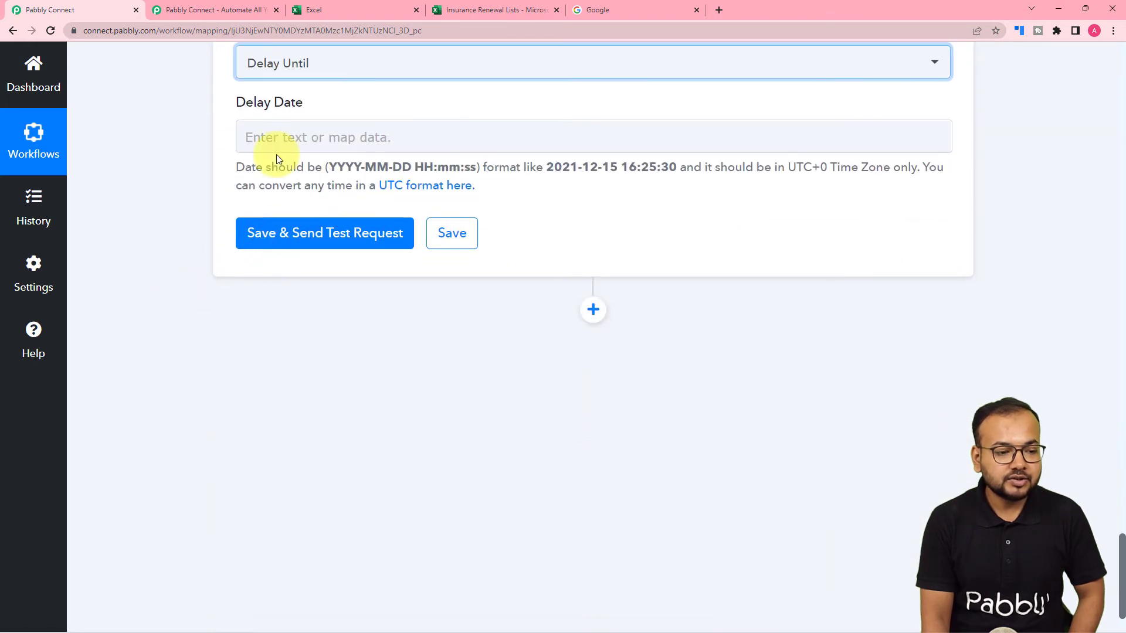
pyautogui.click(289, 127)
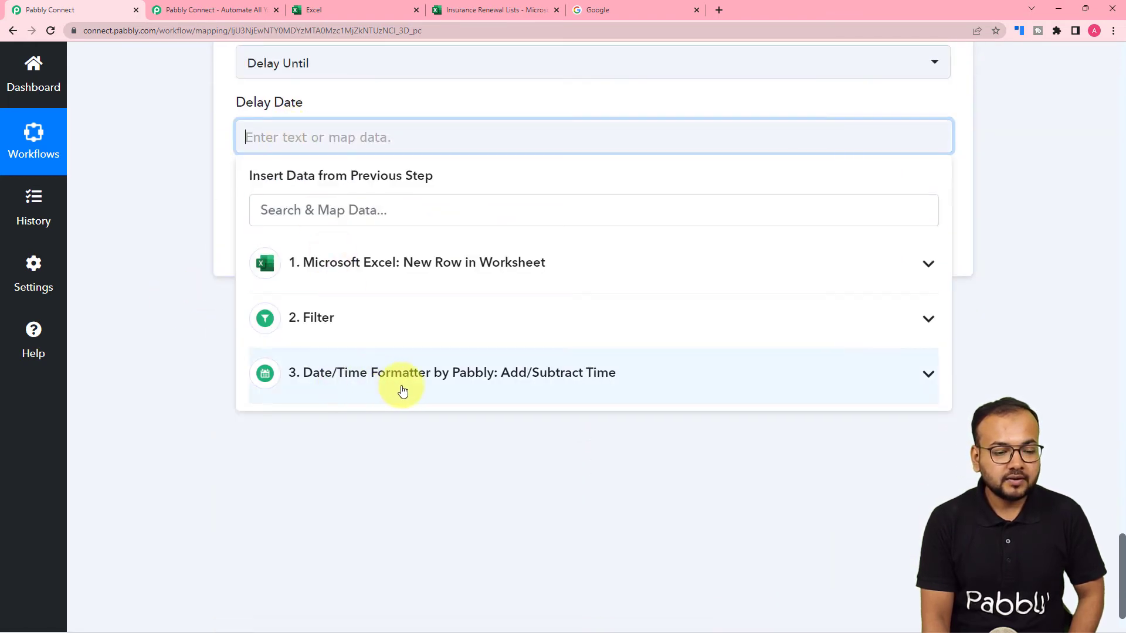
pyautogui.click(371, 389)
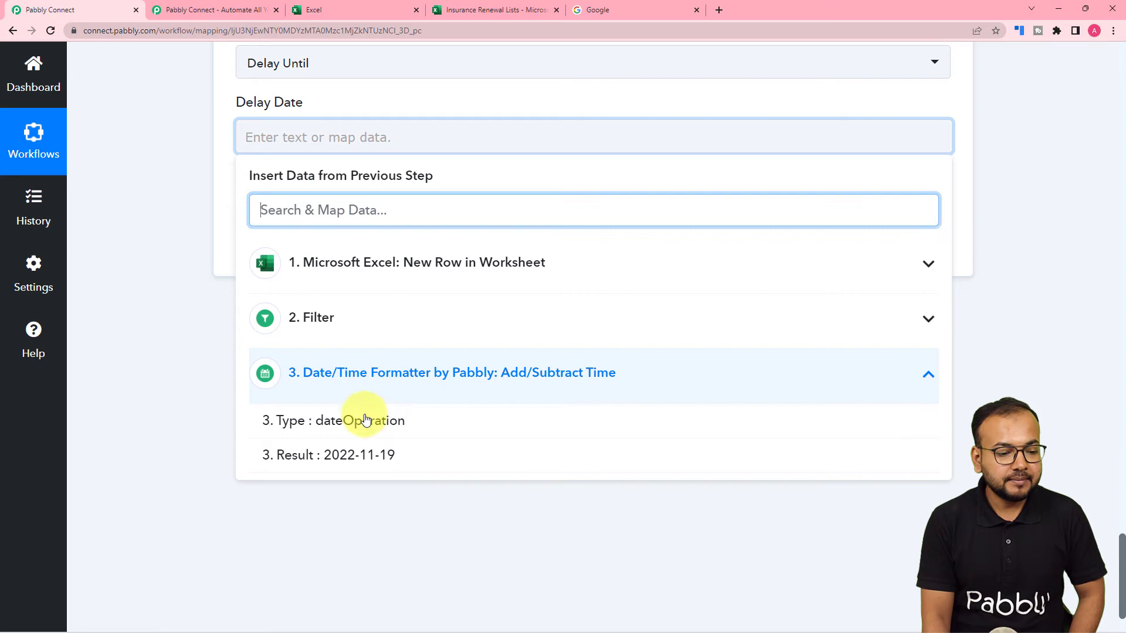
pyautogui.click(357, 463)
pyautogui.click(180, 296)
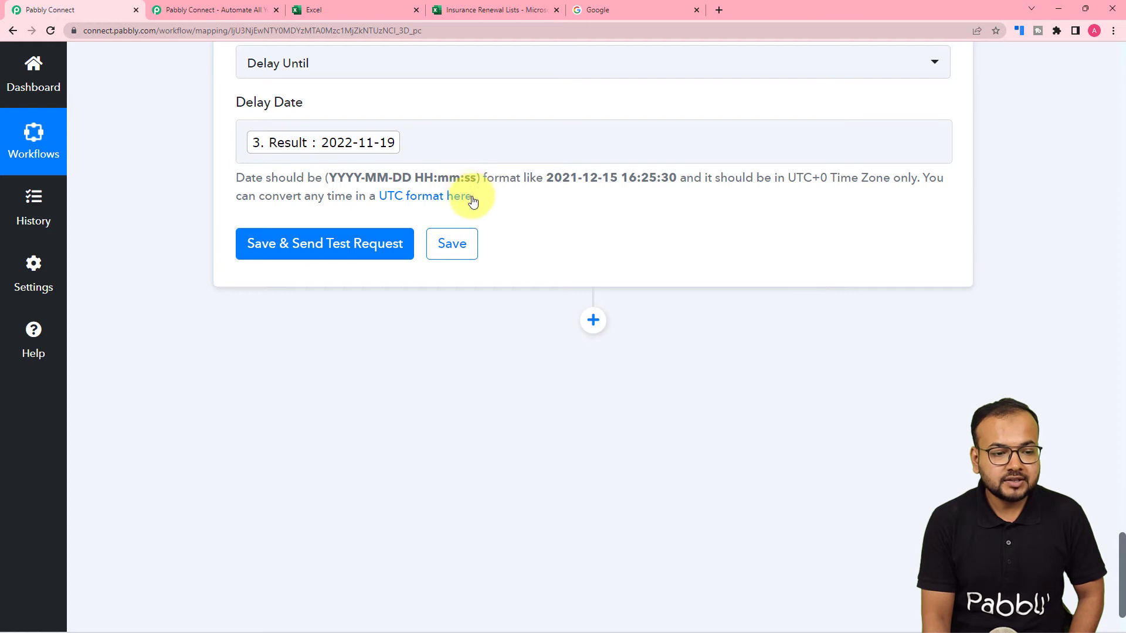
# - Append the time 03:30:00 after the mapped Delay Date, then save the Delay action and send a test request
pyautogui.click(410, 143)
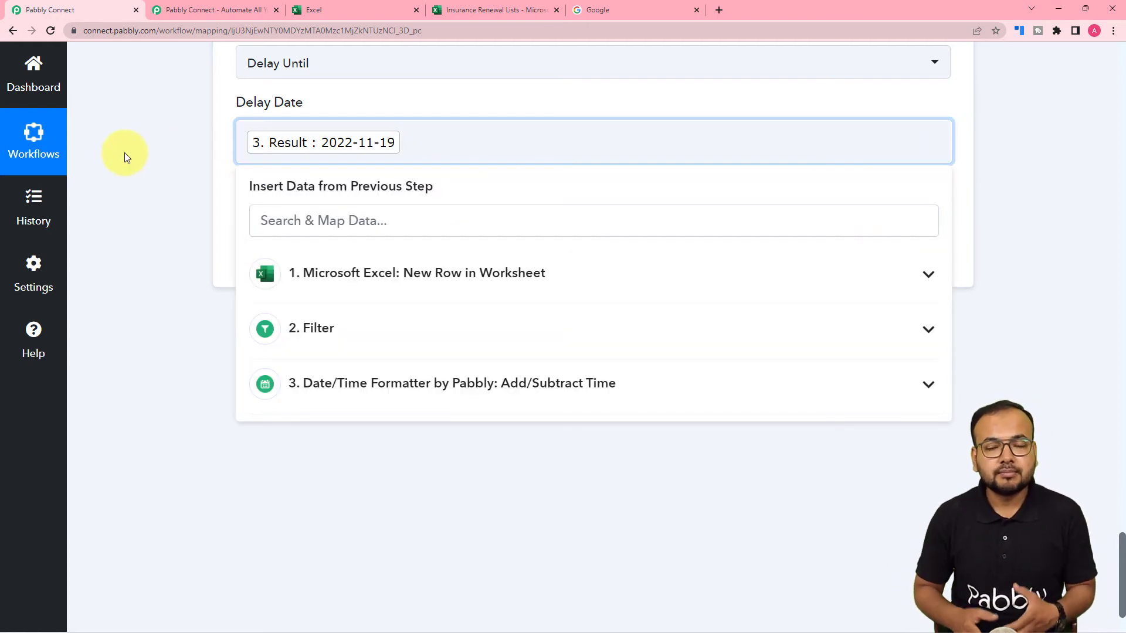
pyautogui.click(194, 192)
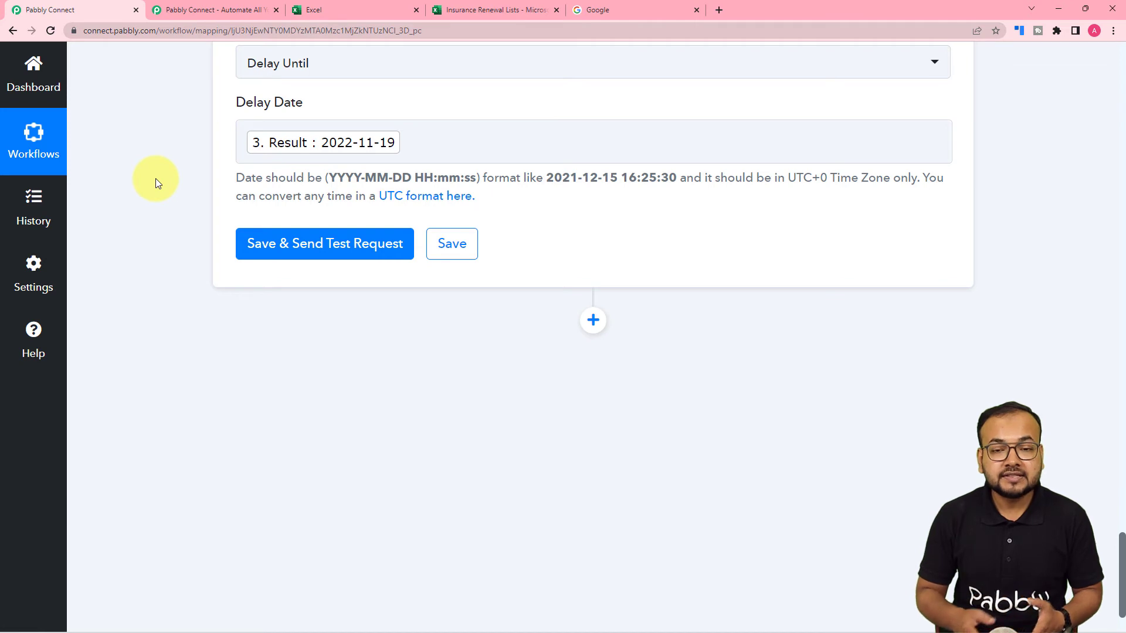
pyautogui.click(405, 141)
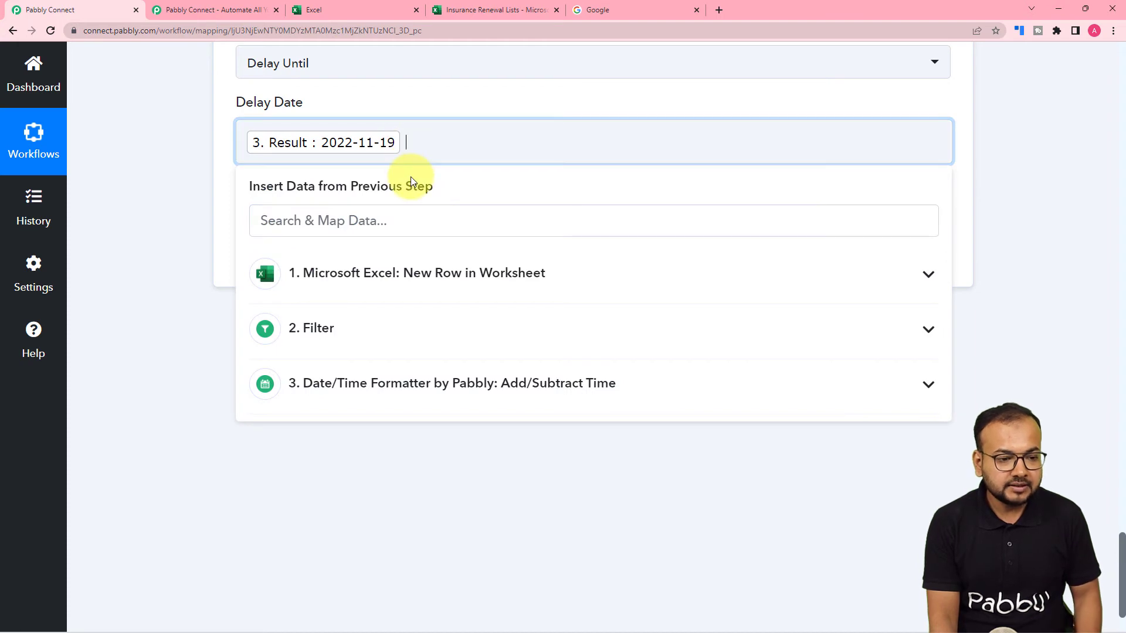
pyautogui.write('03')
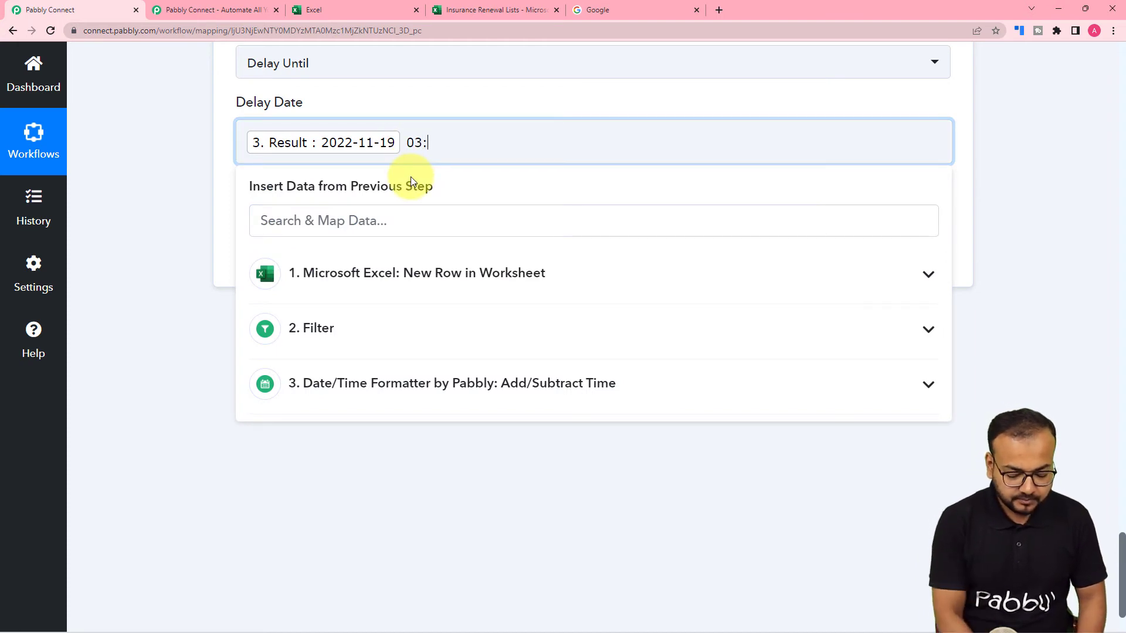
pyautogui.write(':30:')
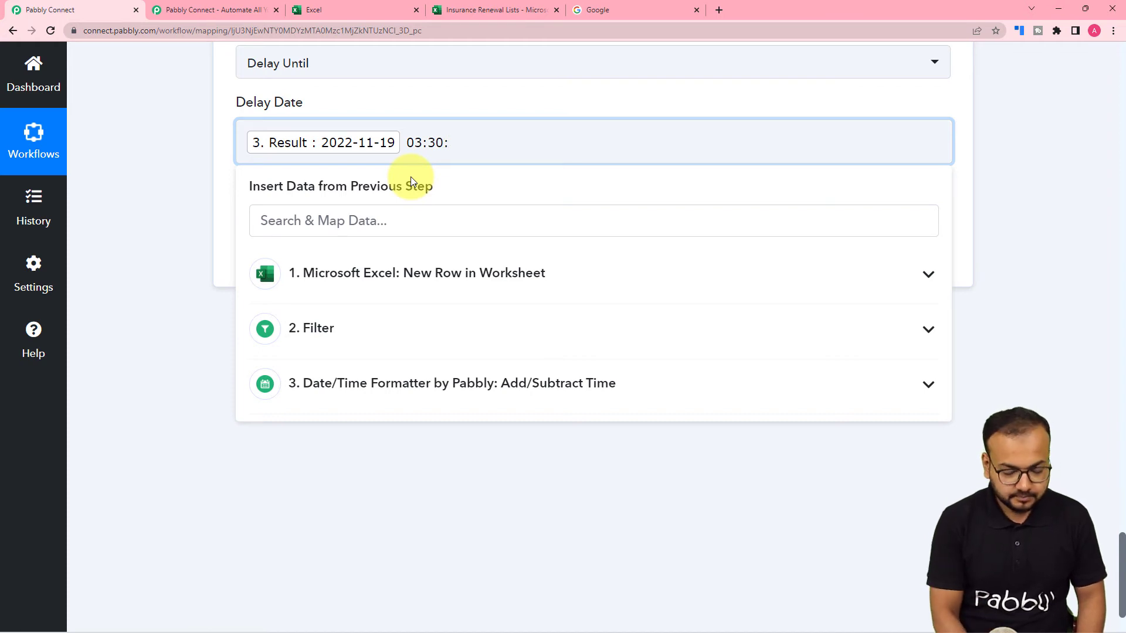
pyautogui.write('00')
pyautogui.click(203, 179)
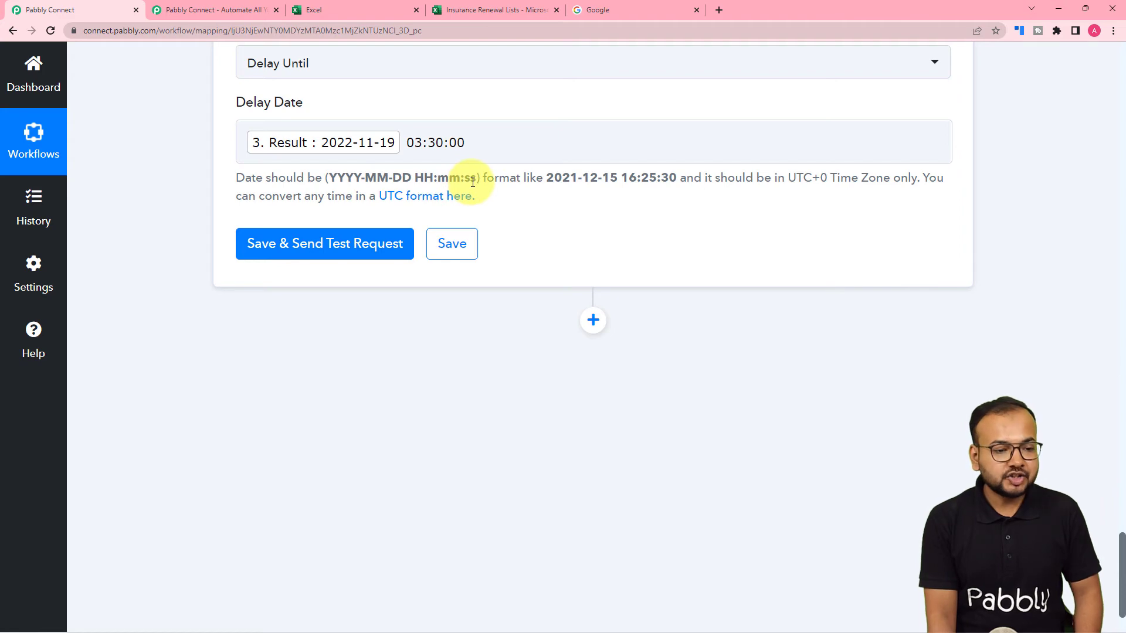
pyautogui.click(283, 236)
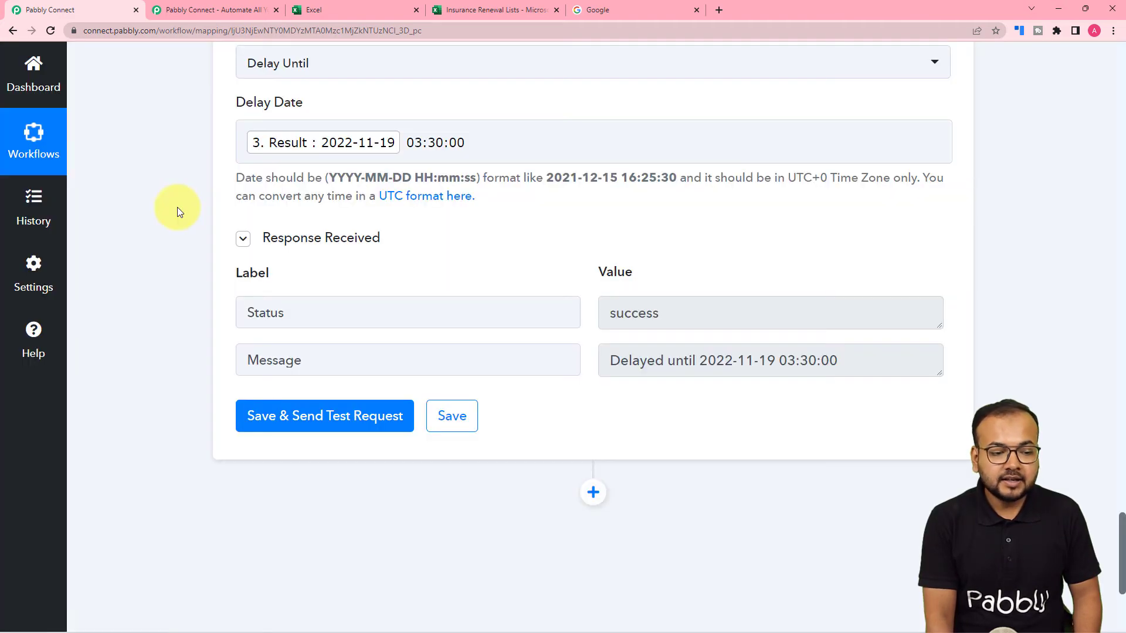
pyautogui.scroll(-2, 177, 206)
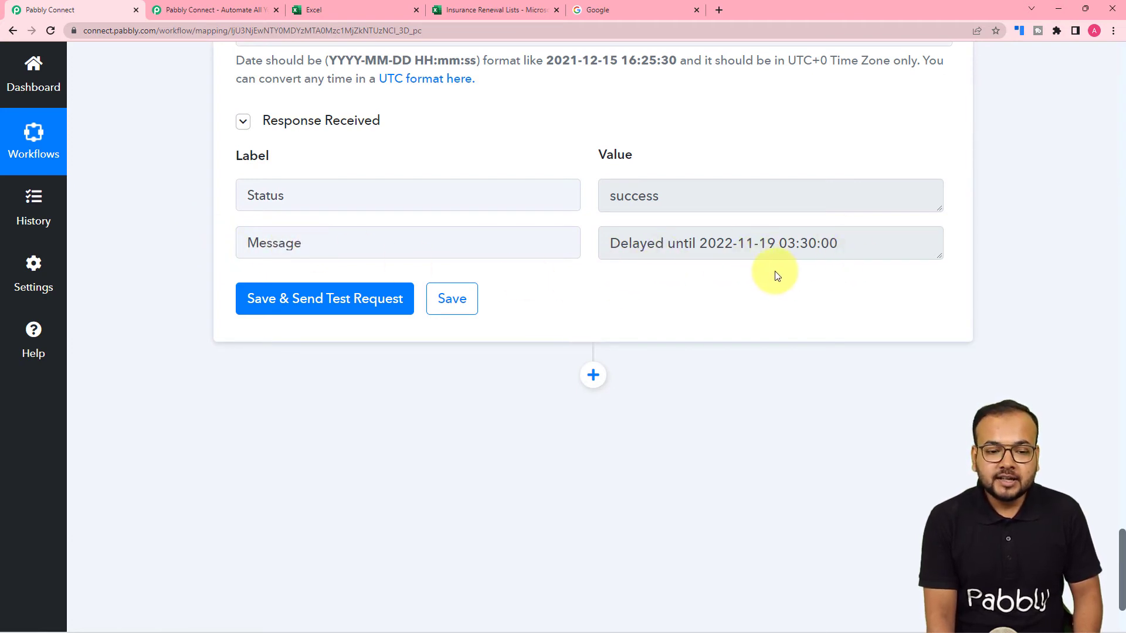
# - Add a Gmail action after the Delay action and set its action event to Send Email
pyautogui.scroll(-2, 777, 276)
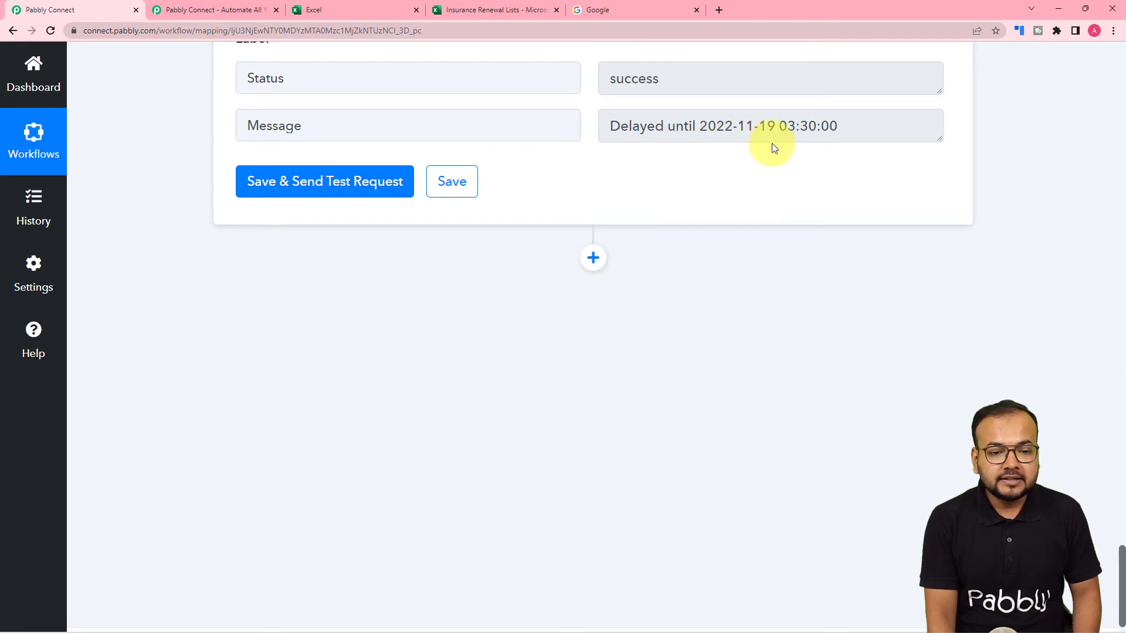
pyautogui.scroll(-1, 751, 217)
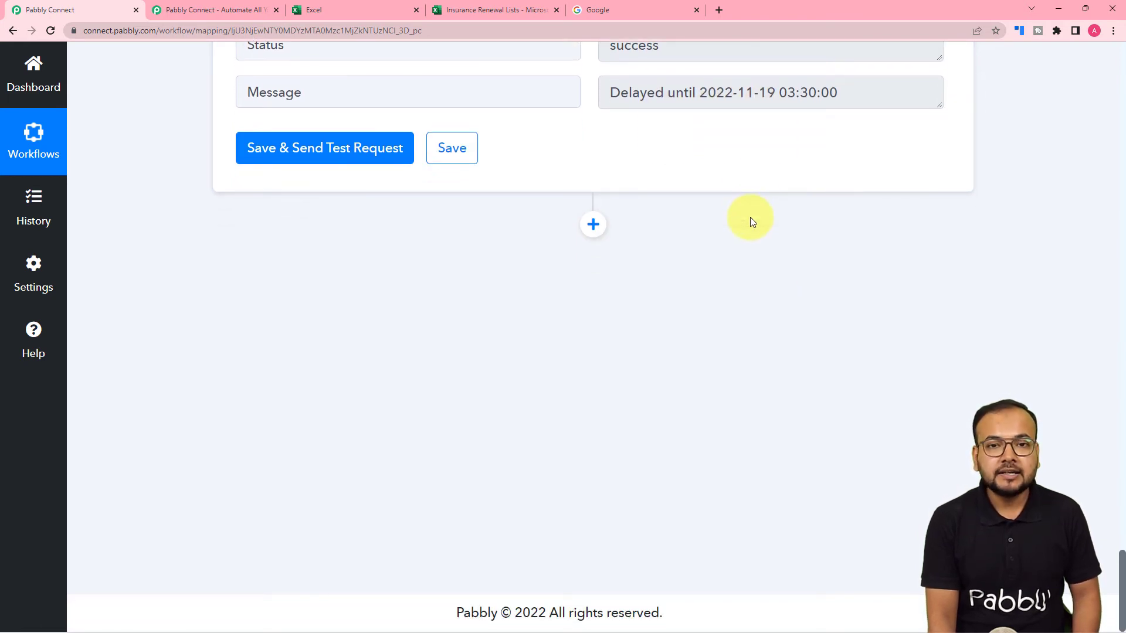
pyautogui.click(593, 224)
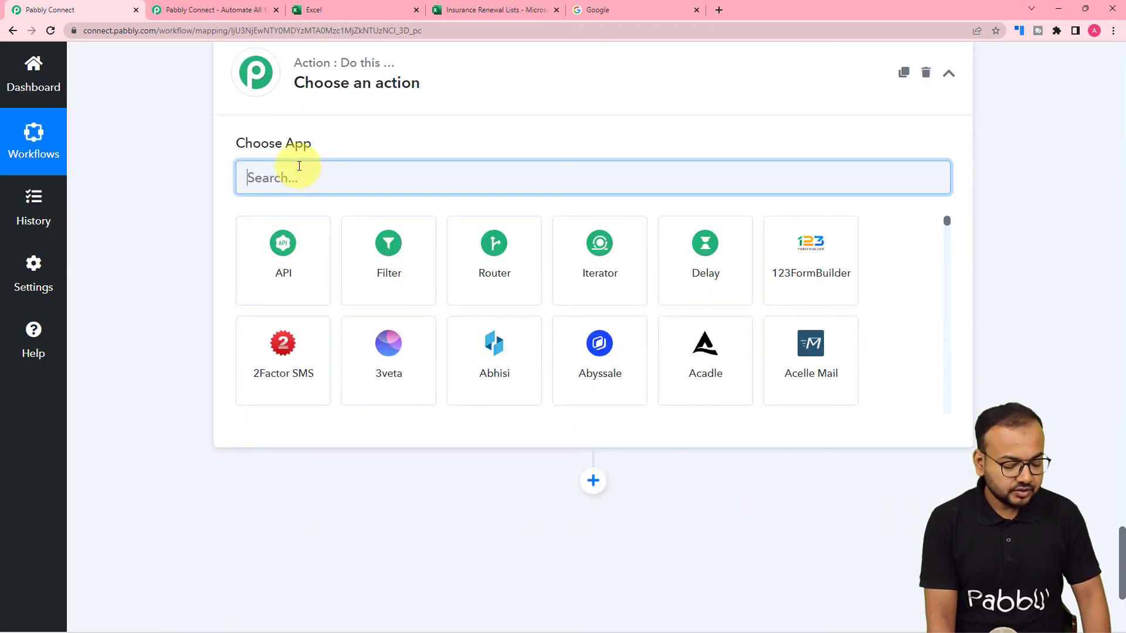
pyautogui.write('gmail')
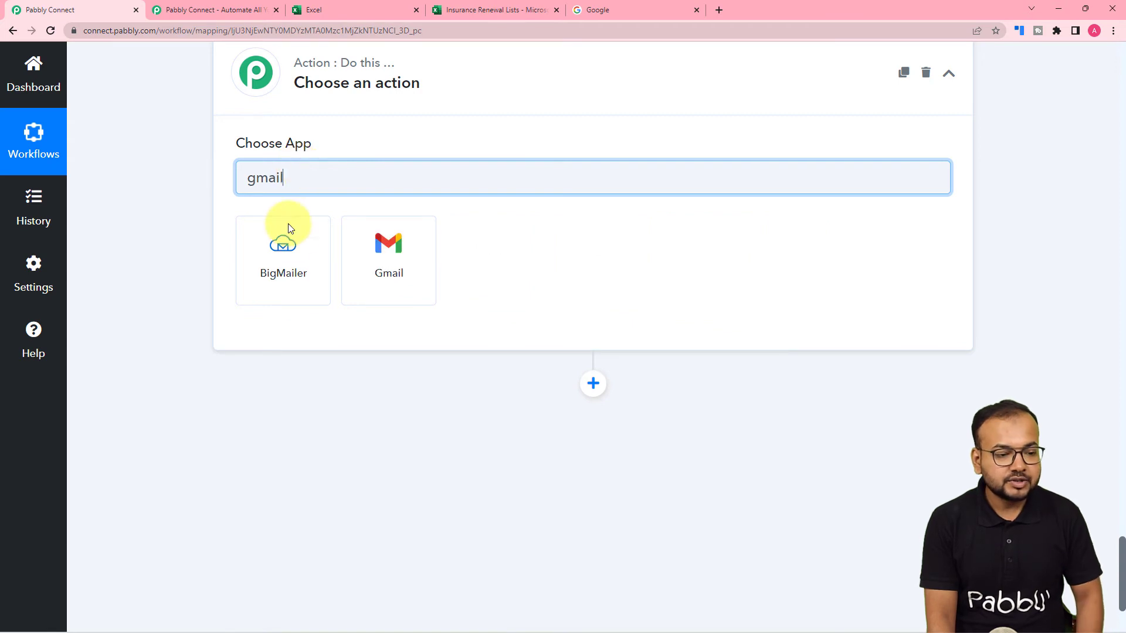
pyautogui.click(394, 275)
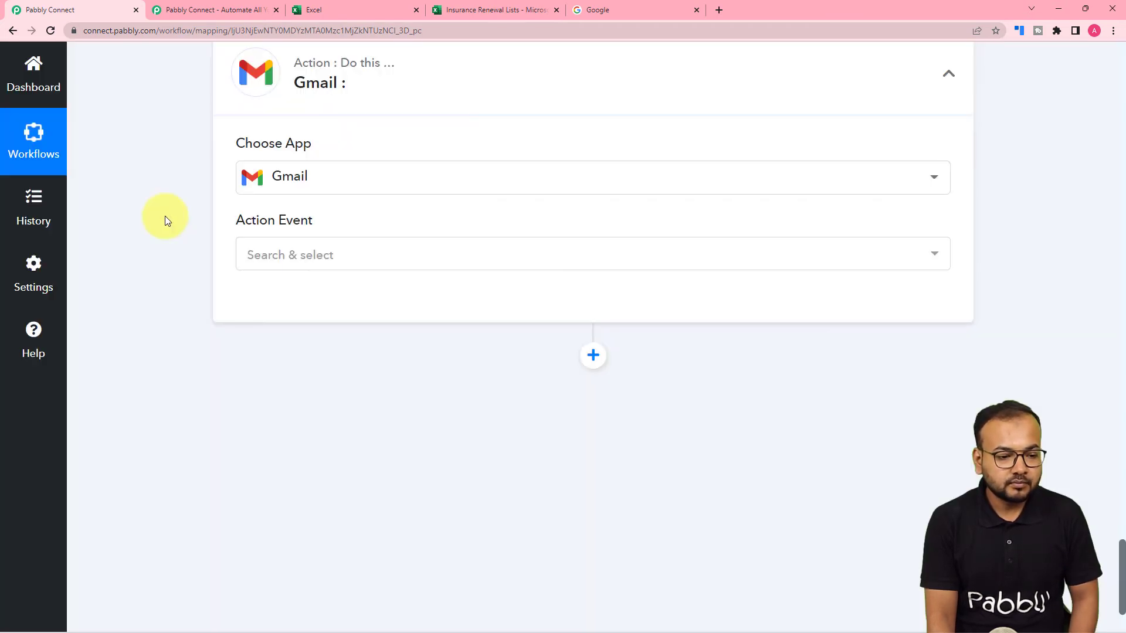
pyautogui.click(278, 255)
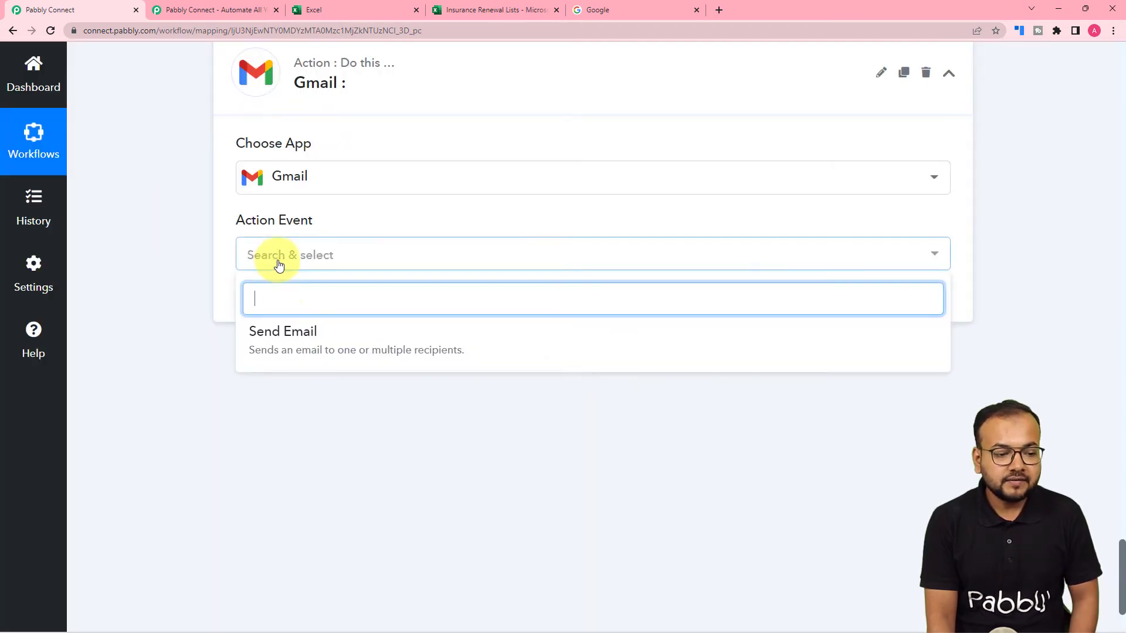
pyautogui.click(291, 343)
# - Create a new Gmail connection for the action and authorize Pabbly Connect to access the chosen Google account
pyautogui.click(276, 302)
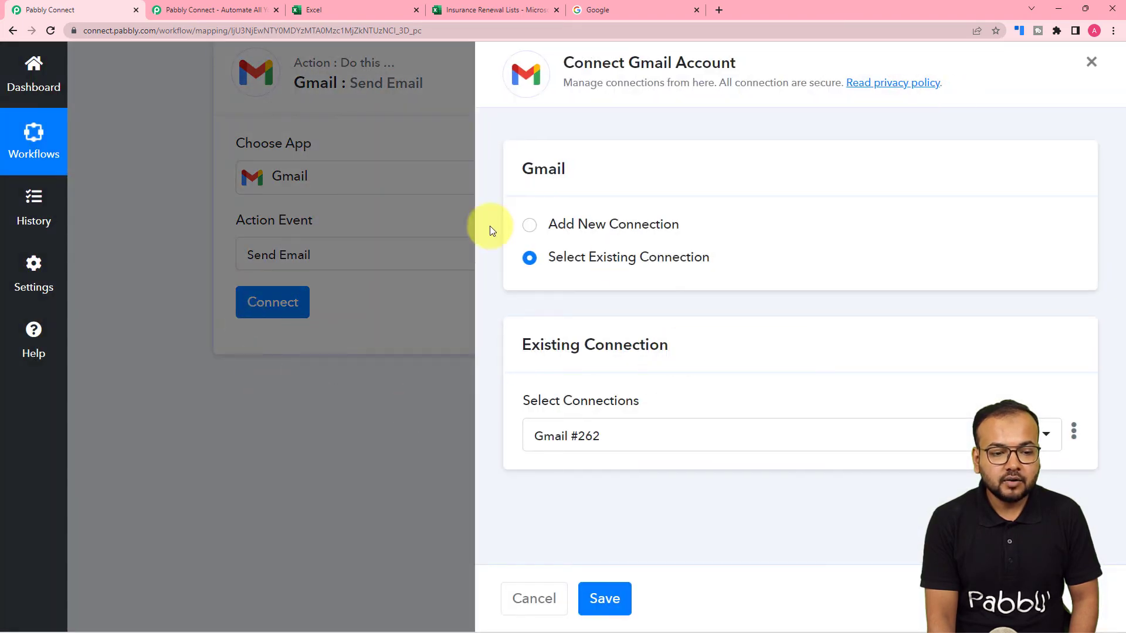
pyautogui.click(529, 227)
pyautogui.click(554, 417)
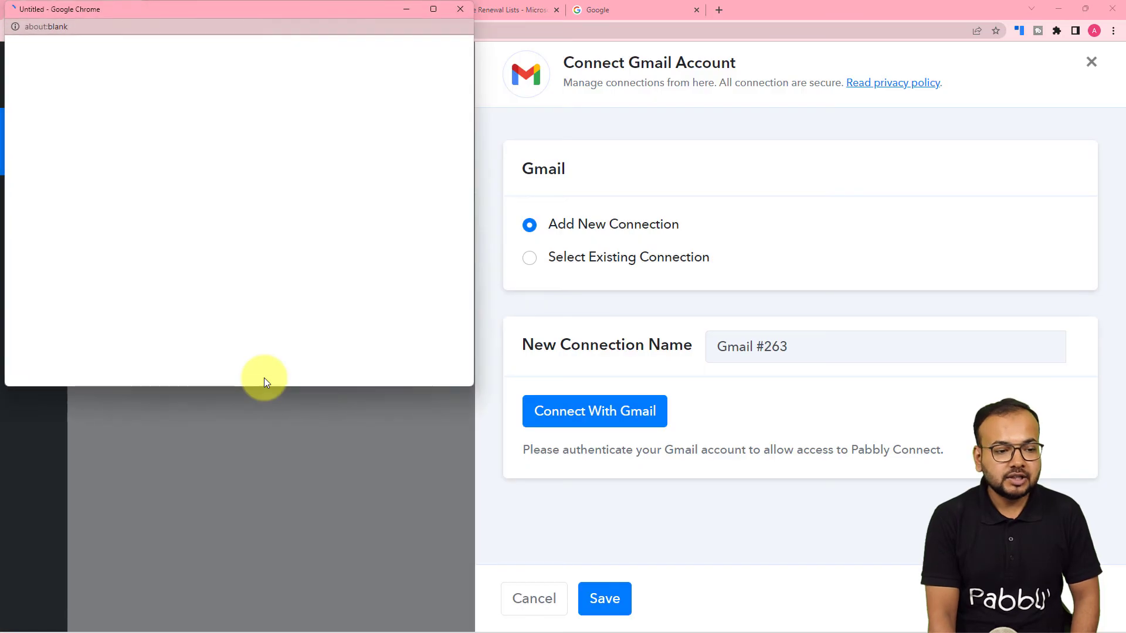
pyautogui.scroll(-3, 231, 164)
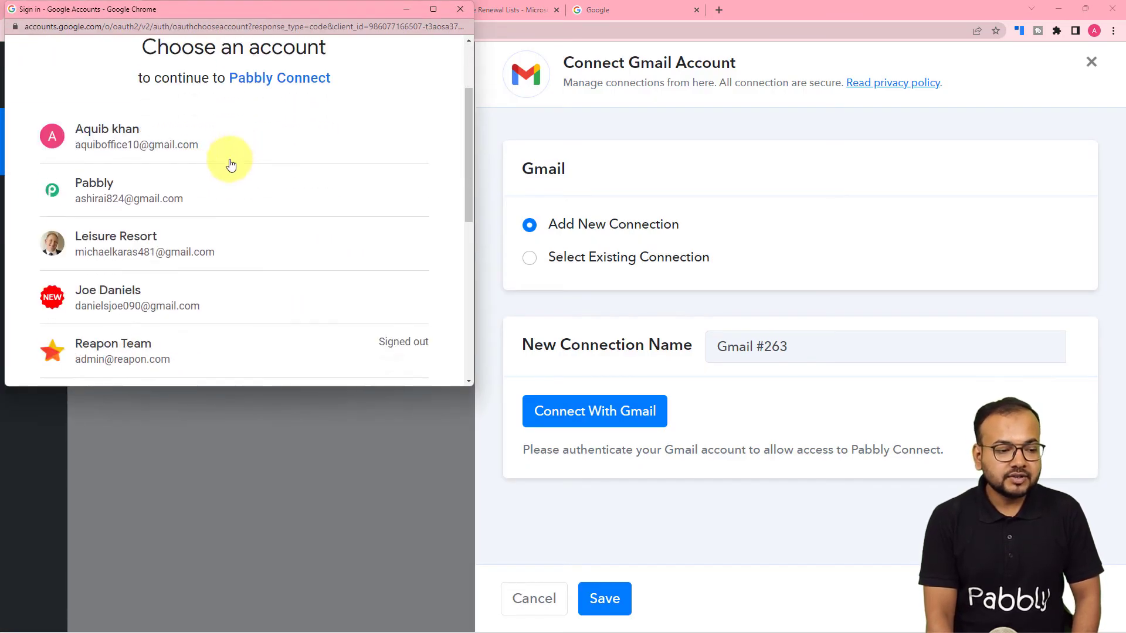
pyautogui.click(124, 139)
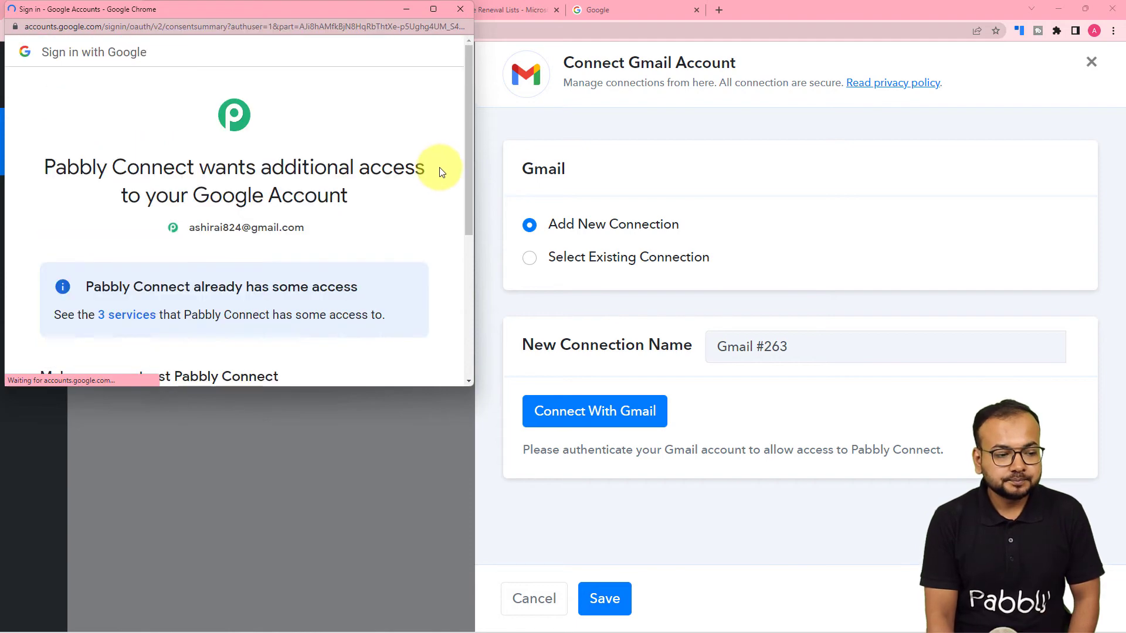
pyautogui.scroll(-2, 441, 171)
pyautogui.scroll(-2, 441, 171)
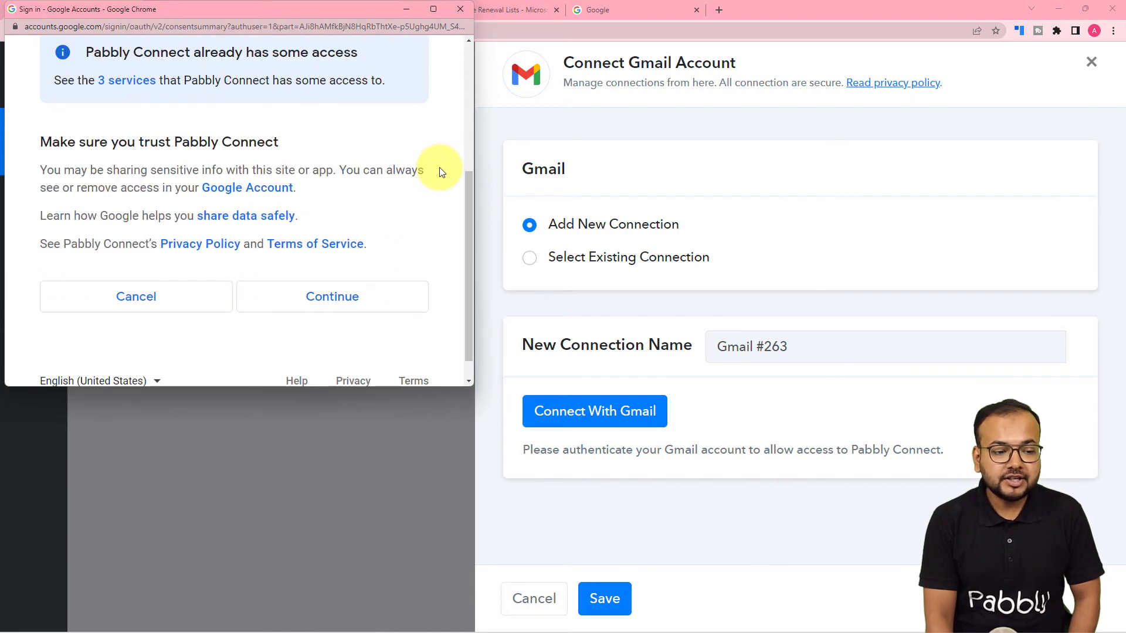
pyautogui.click(336, 316)
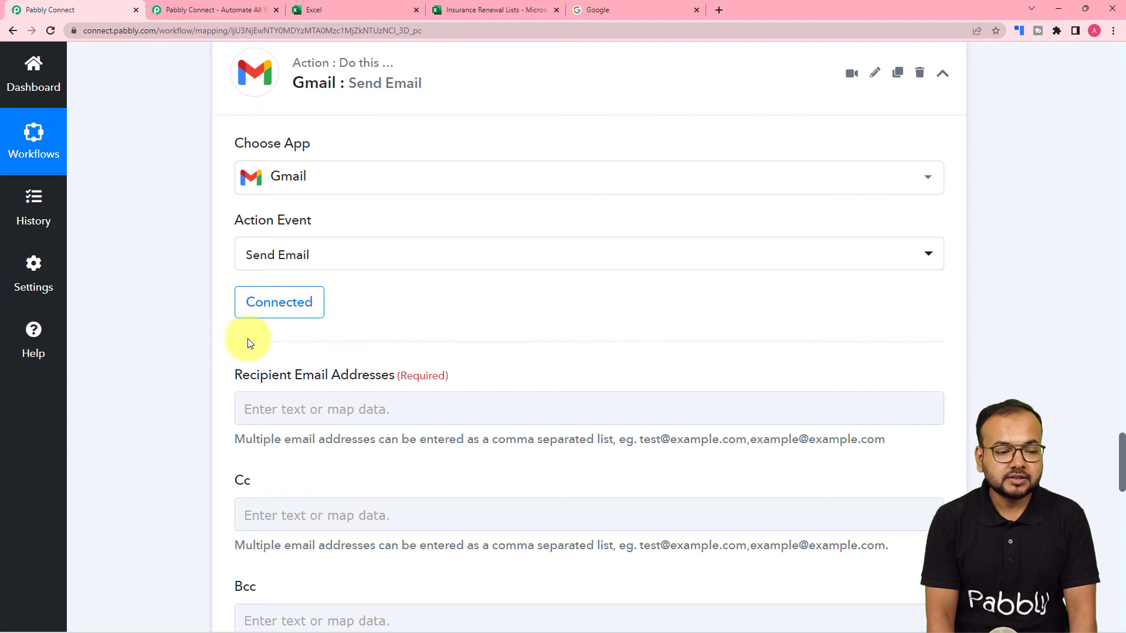
# - Map the customer email, RowData 1 from the Microsoft Excel trigger, as the Recipient Email Addresses
pyautogui.scroll(-5, 156, 346)
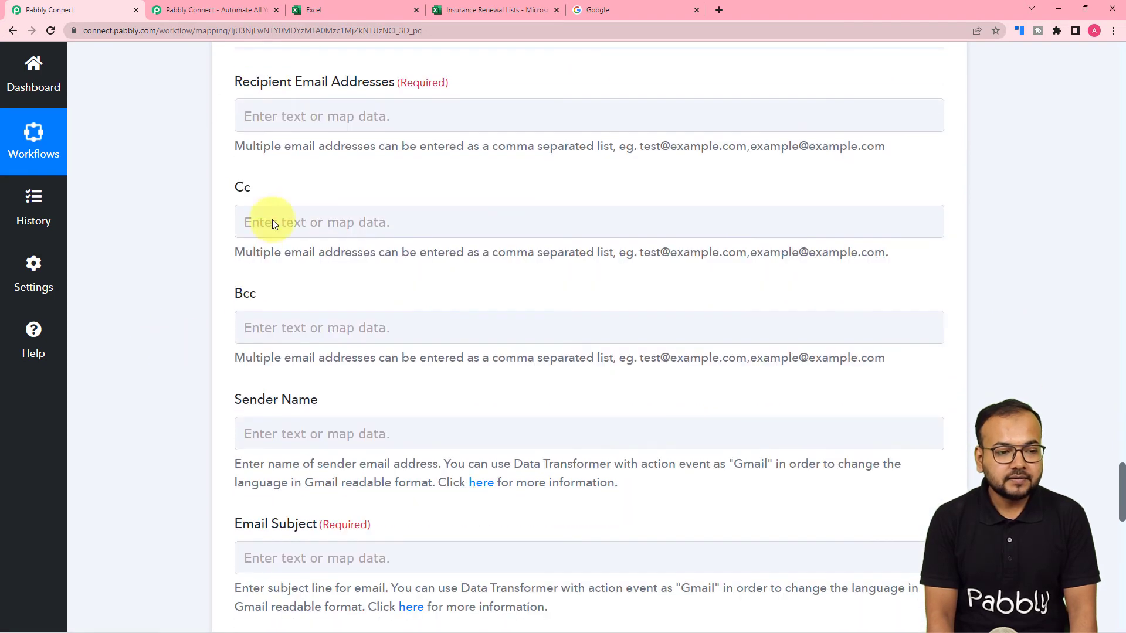
pyautogui.click(308, 111)
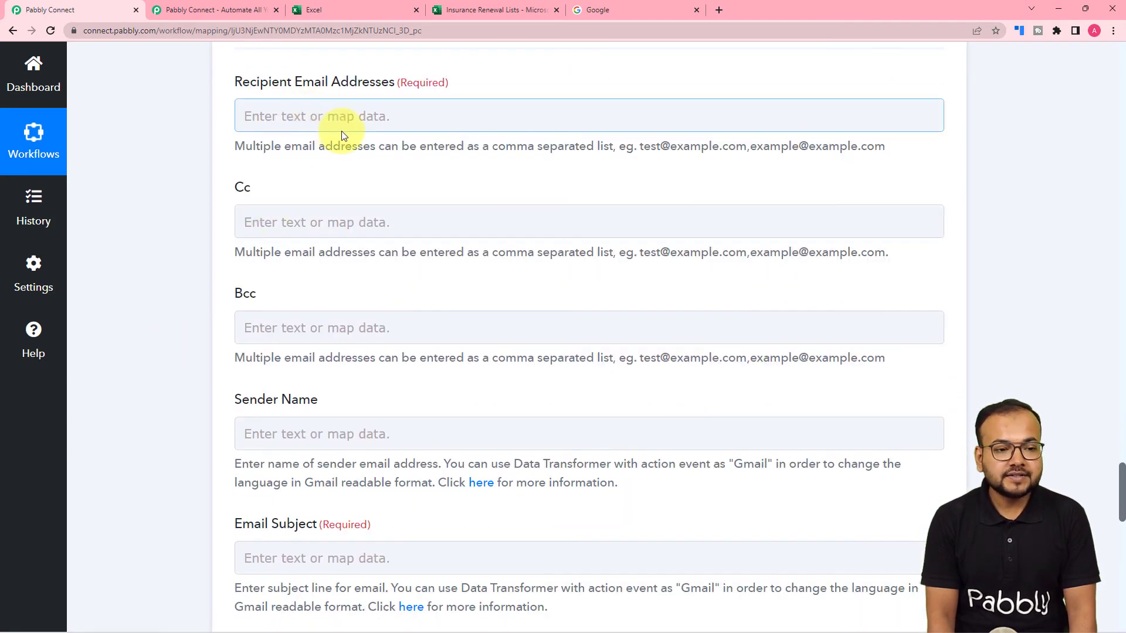
pyautogui.click(362, 148)
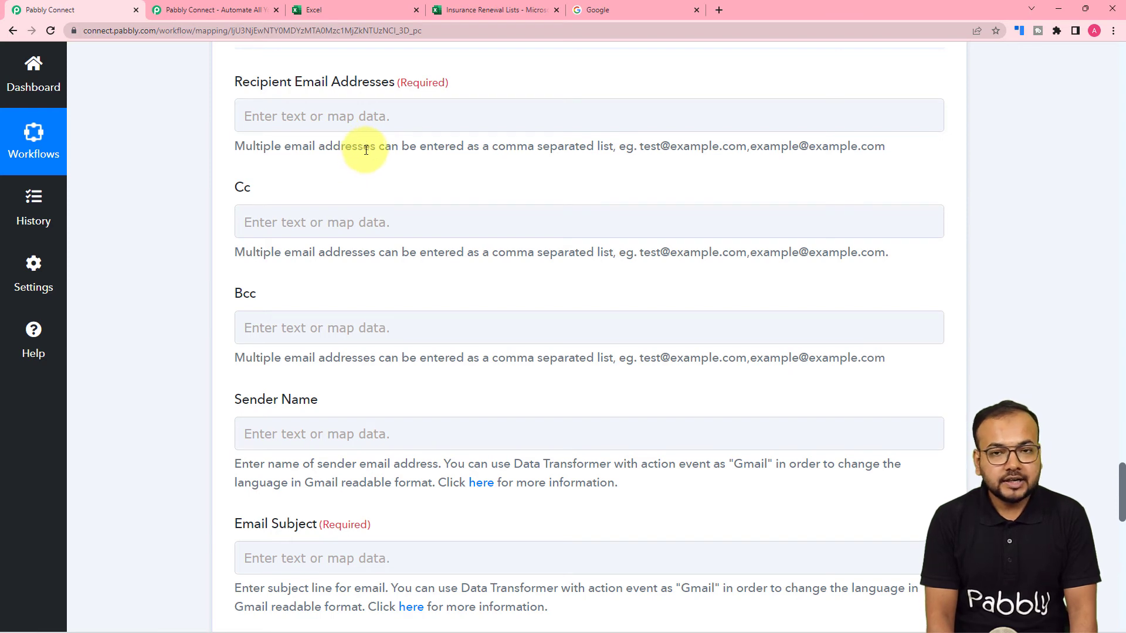
pyautogui.click(477, 3)
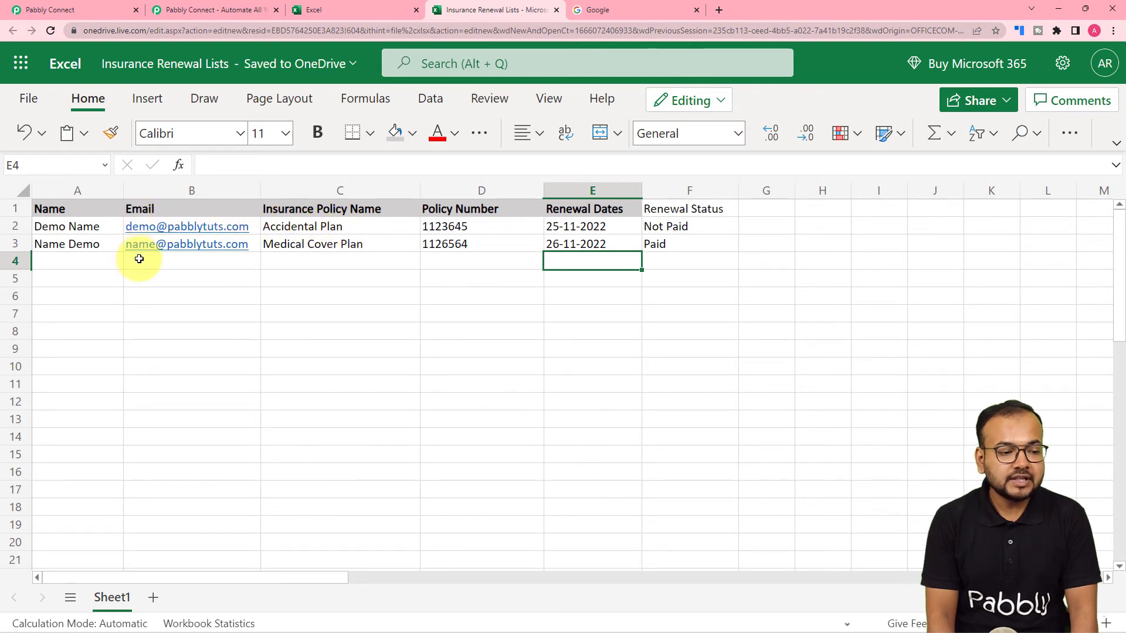
pyautogui.click(90, 11)
pyautogui.scroll(2, 156, 231)
pyautogui.click(316, 233)
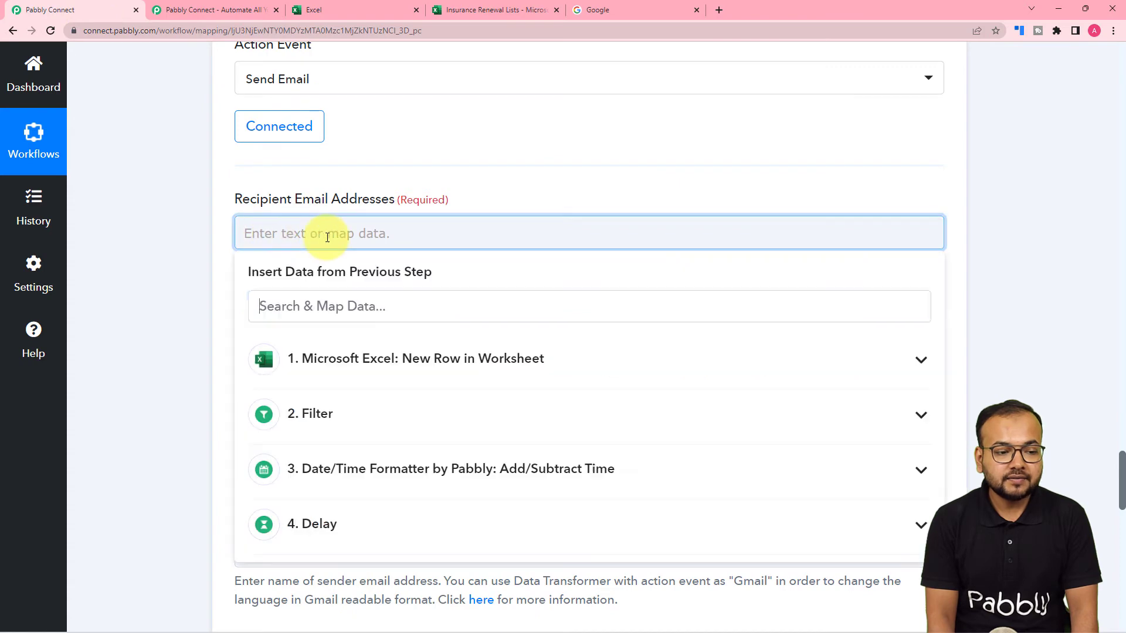
pyautogui.click(322, 376)
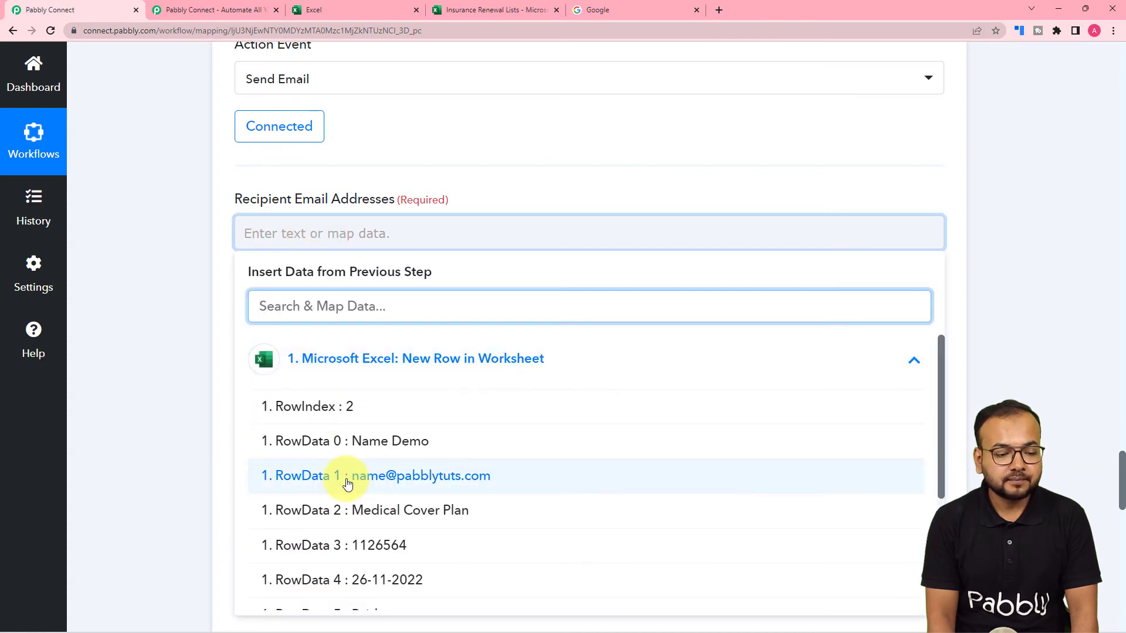
pyautogui.click(345, 477)
pyautogui.click(185, 347)
# - Enter "Reminder Email for Renewal of" as the Email Subject text of the Gmail action
pyautogui.scroll(-3, 184, 347)
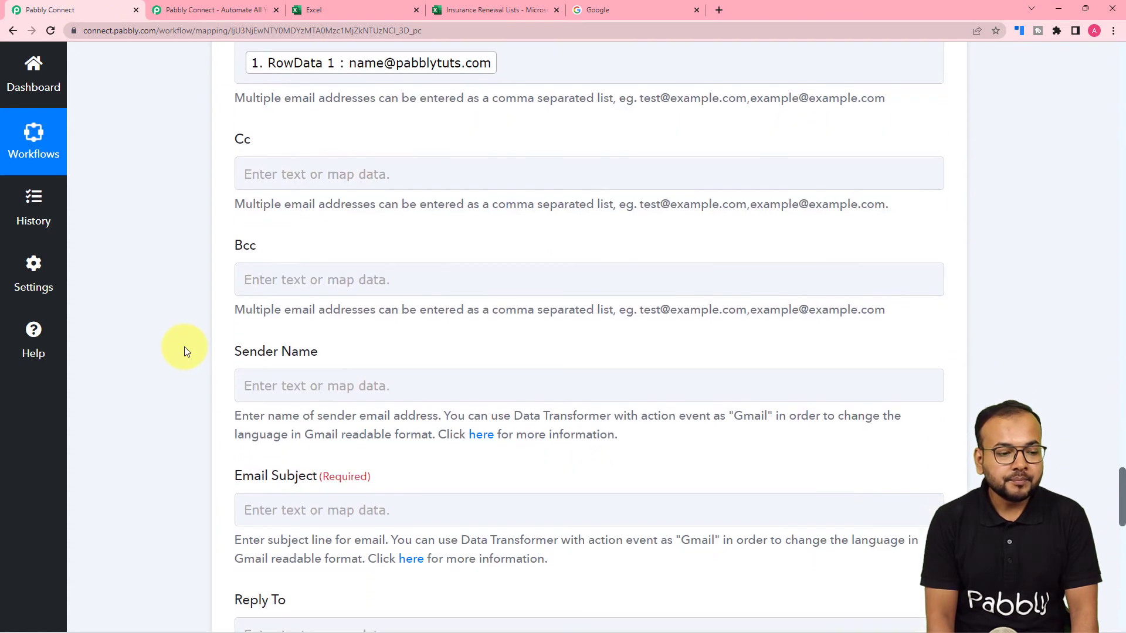
pyautogui.scroll(-1, 223, 228)
pyautogui.scroll(-4, 202, 214)
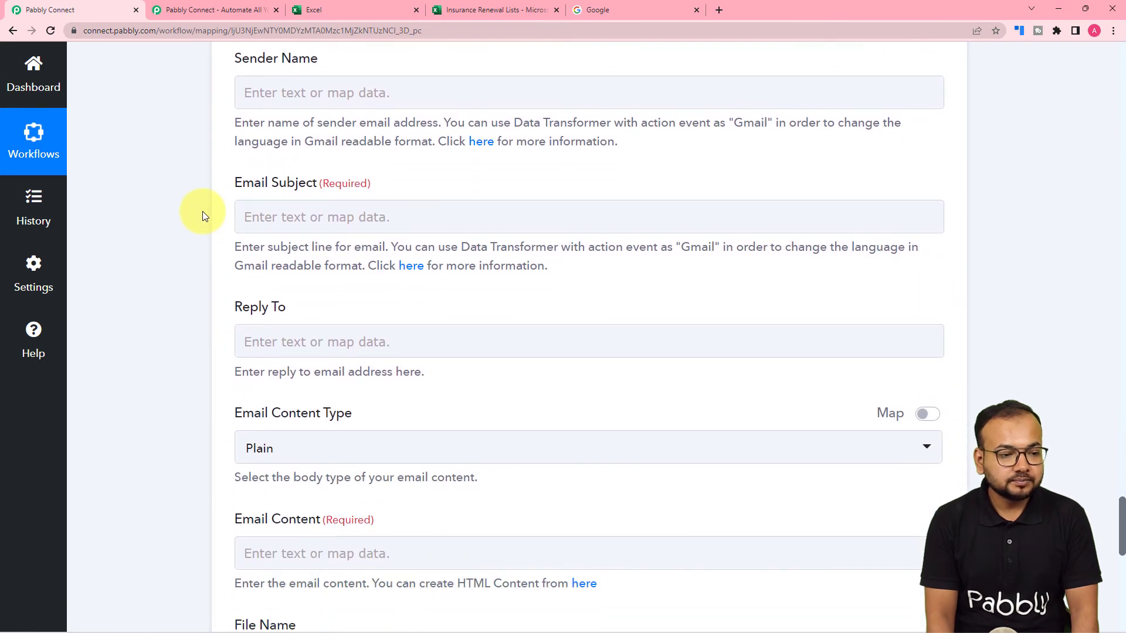
pyautogui.click(368, 94)
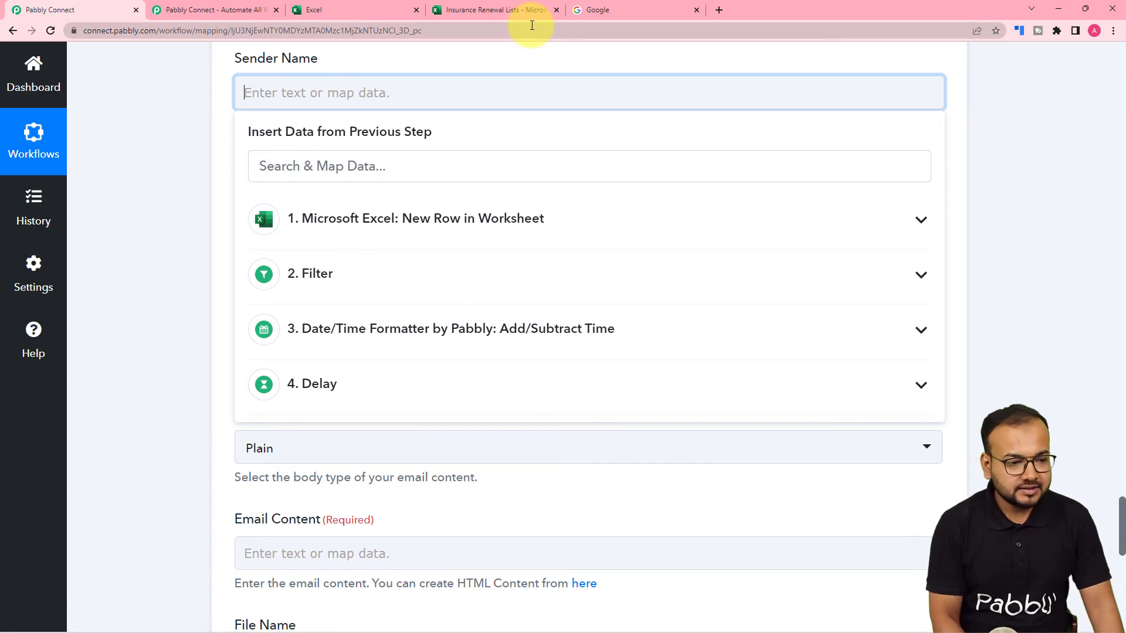
pyautogui.click(226, 121)
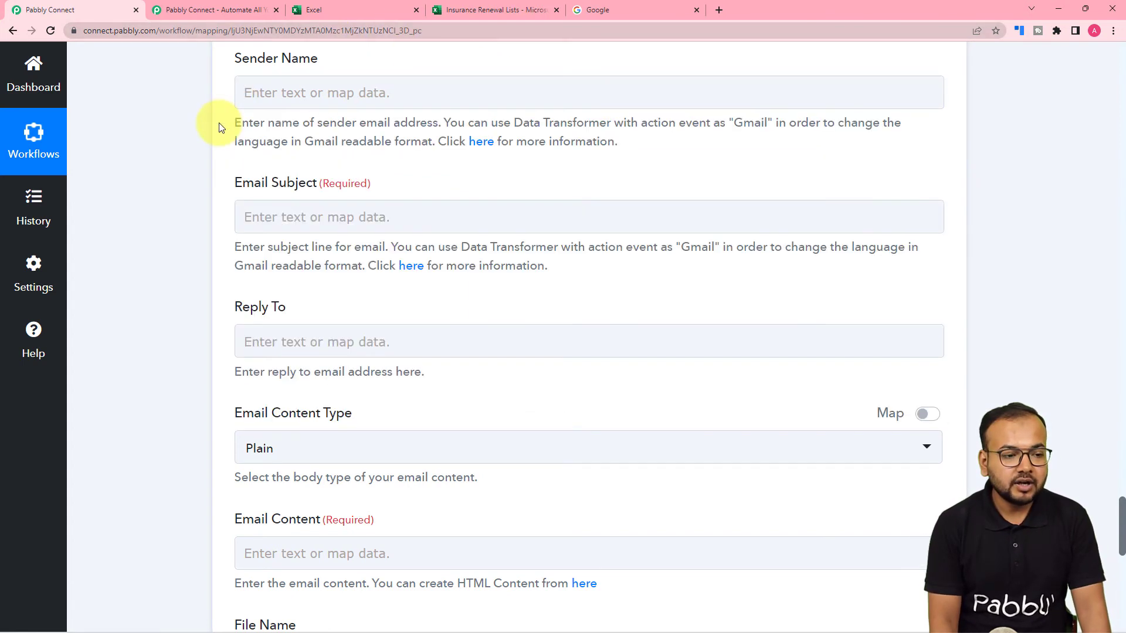
pyautogui.scroll(-1, 220, 127)
pyautogui.scroll(-1, 220, 128)
pyautogui.click(296, 101)
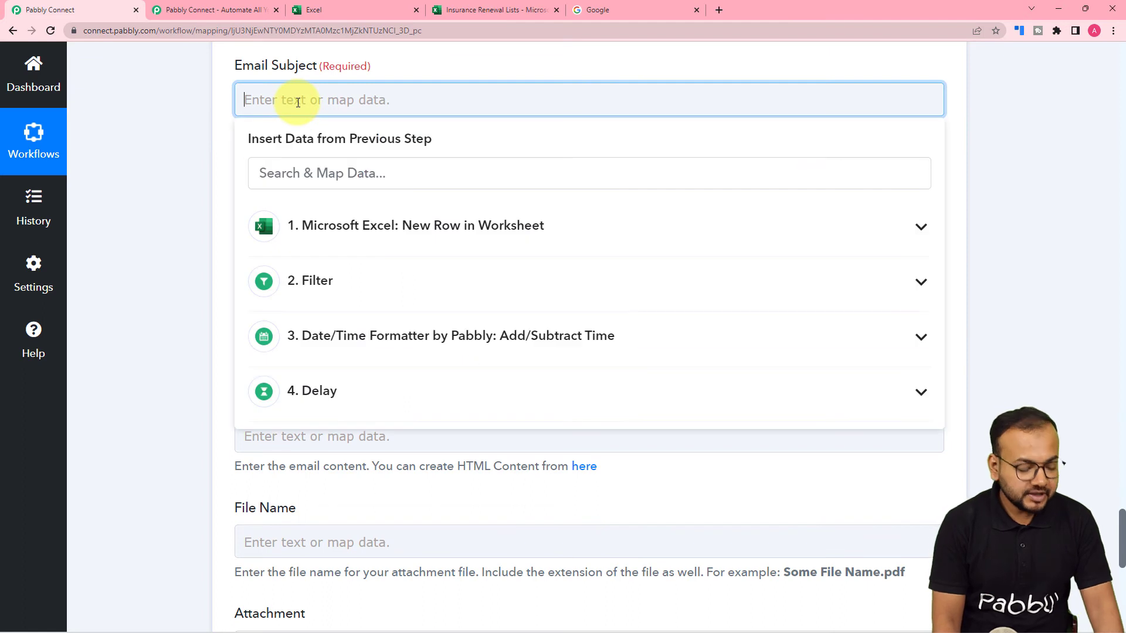
pyautogui.write('Rem')
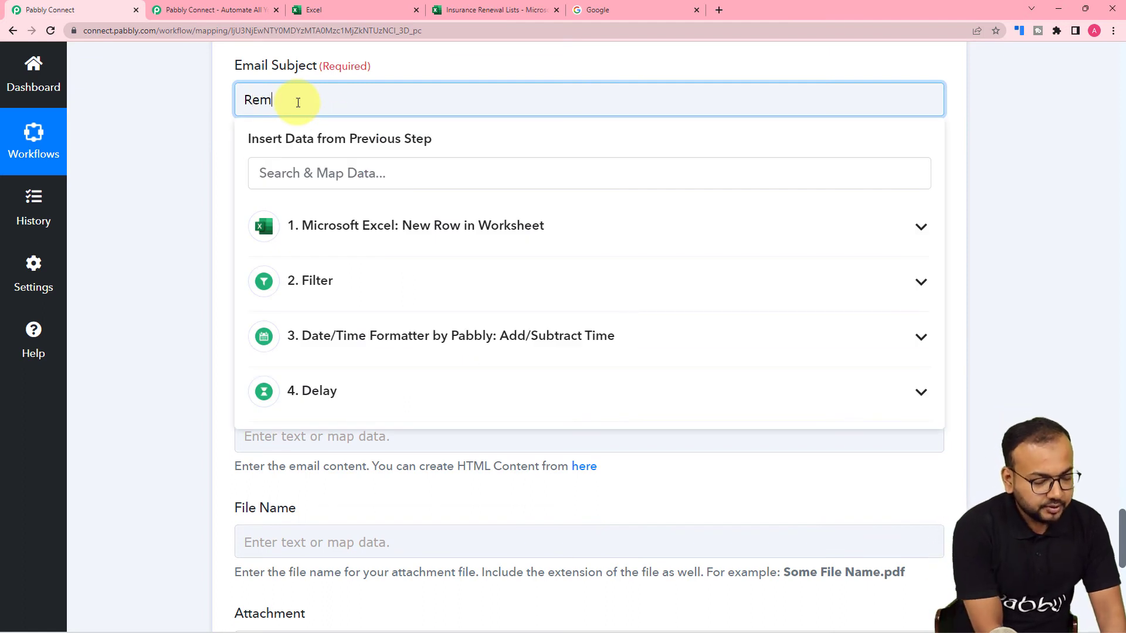
pyautogui.write('inder ')
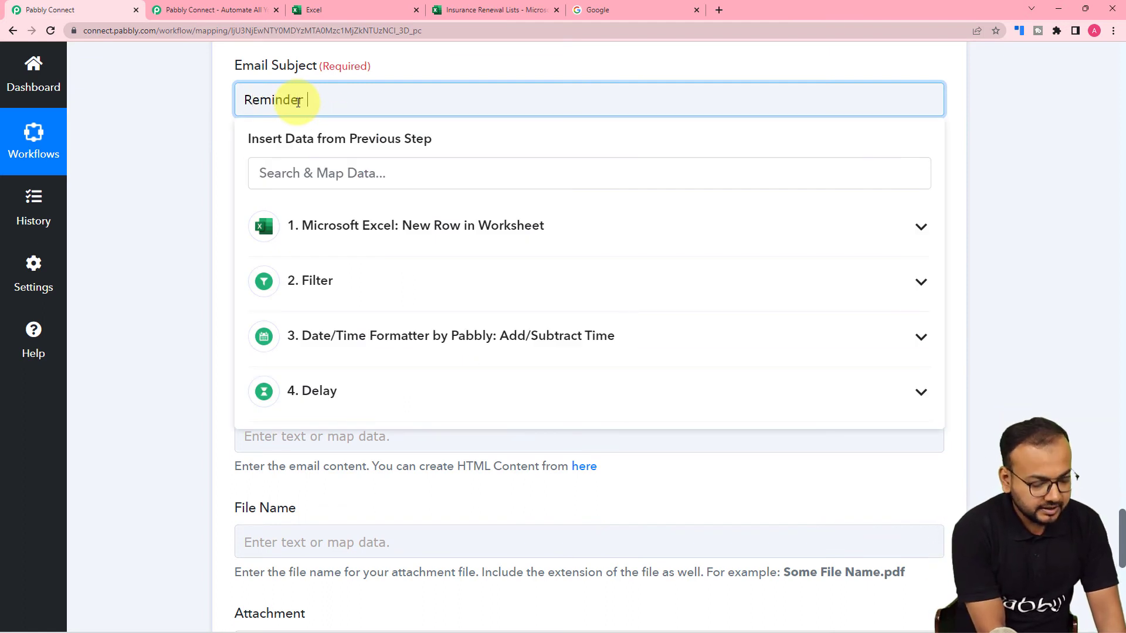
pyautogui.write('Email')
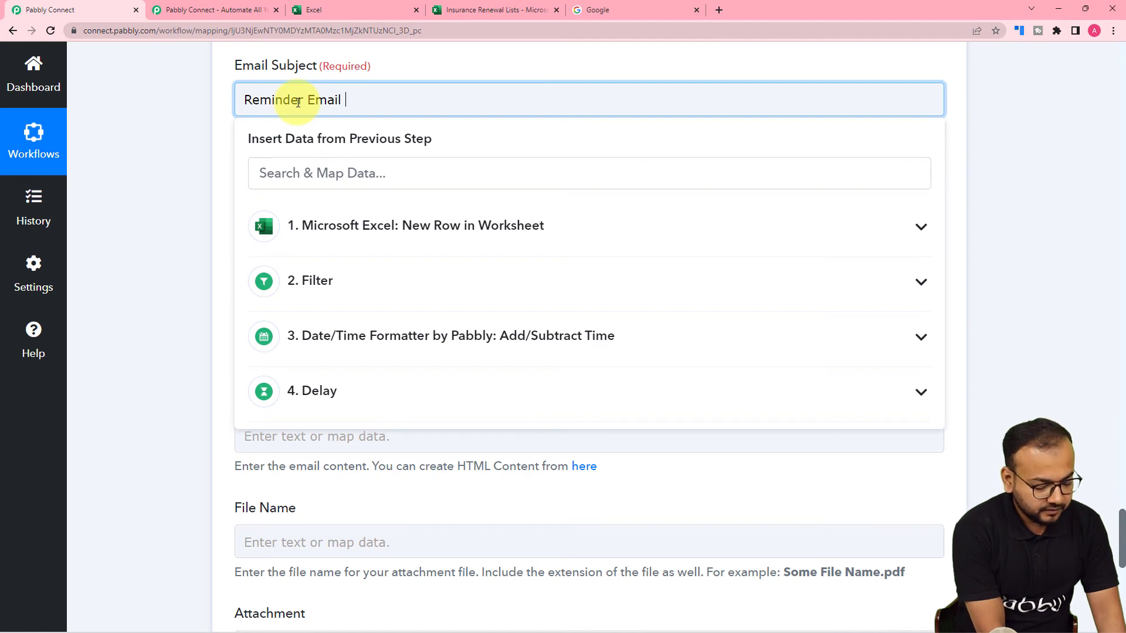
pyautogui.write(' for')
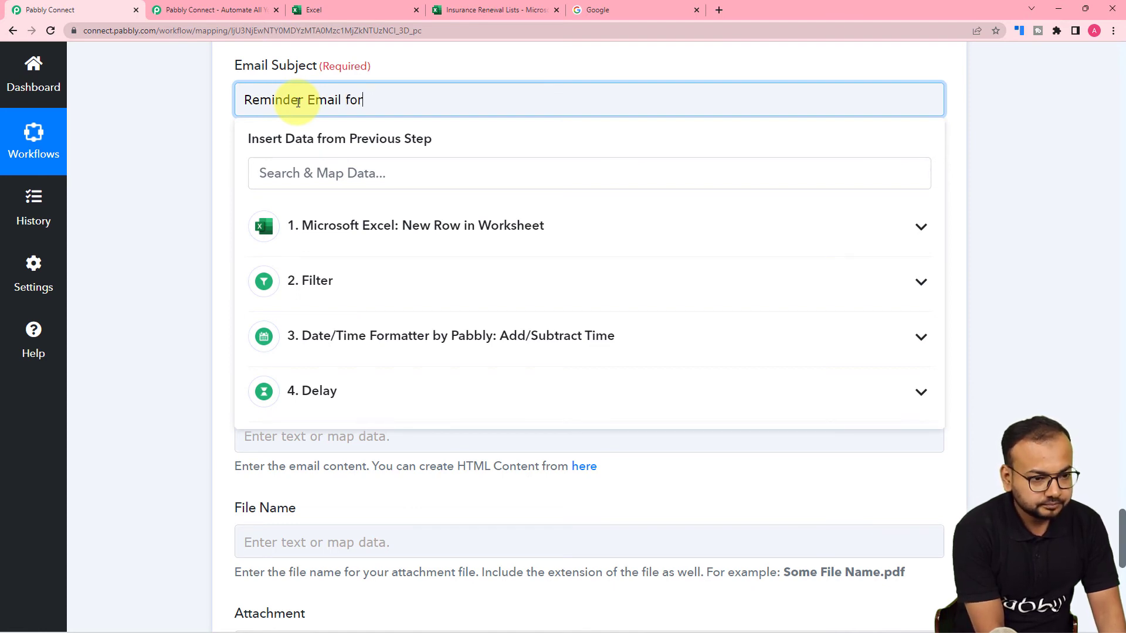
pyautogui.write(' Renewal of')
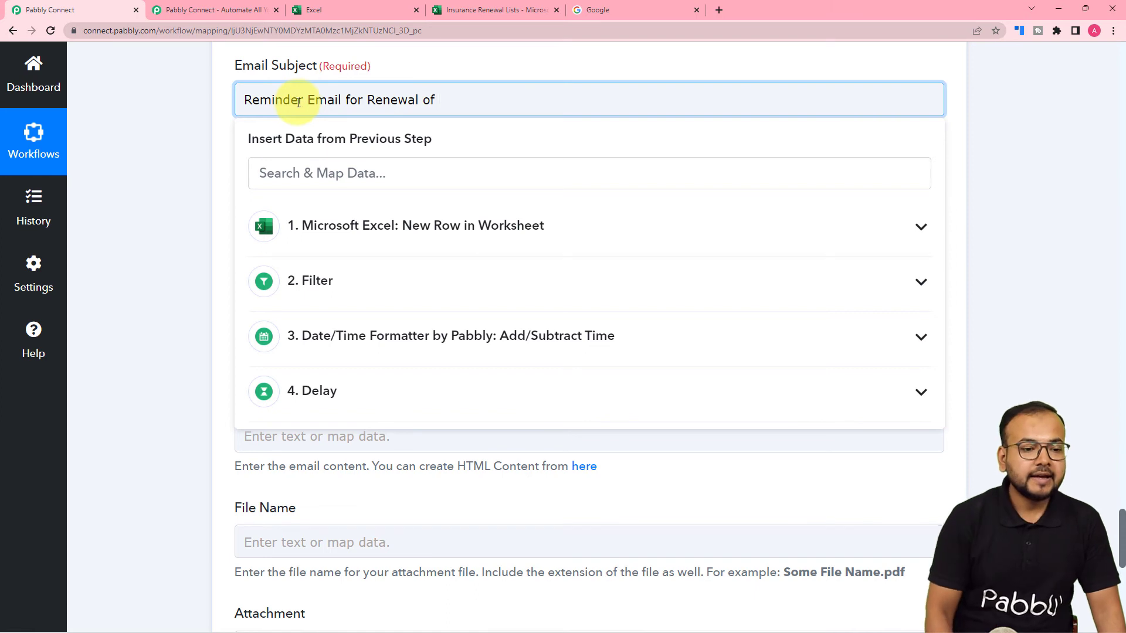
# - Append the insurance policy name, RowData 2 from the Microsoft Excel trigger, and a period to the Email Subject
pyautogui.click(344, 236)
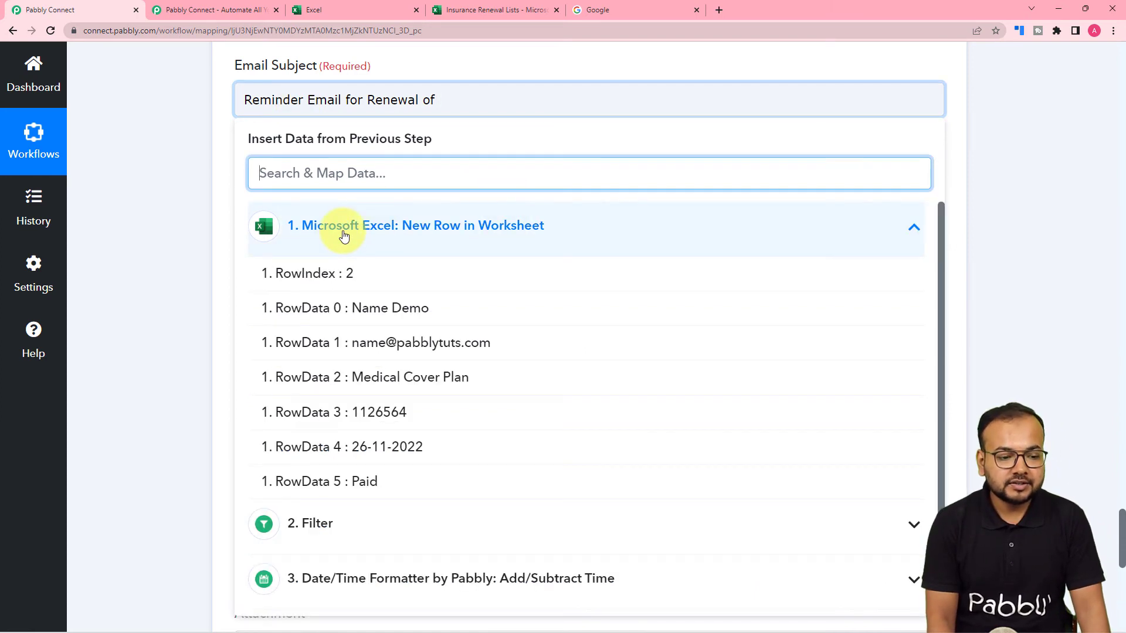
pyautogui.click(378, 385)
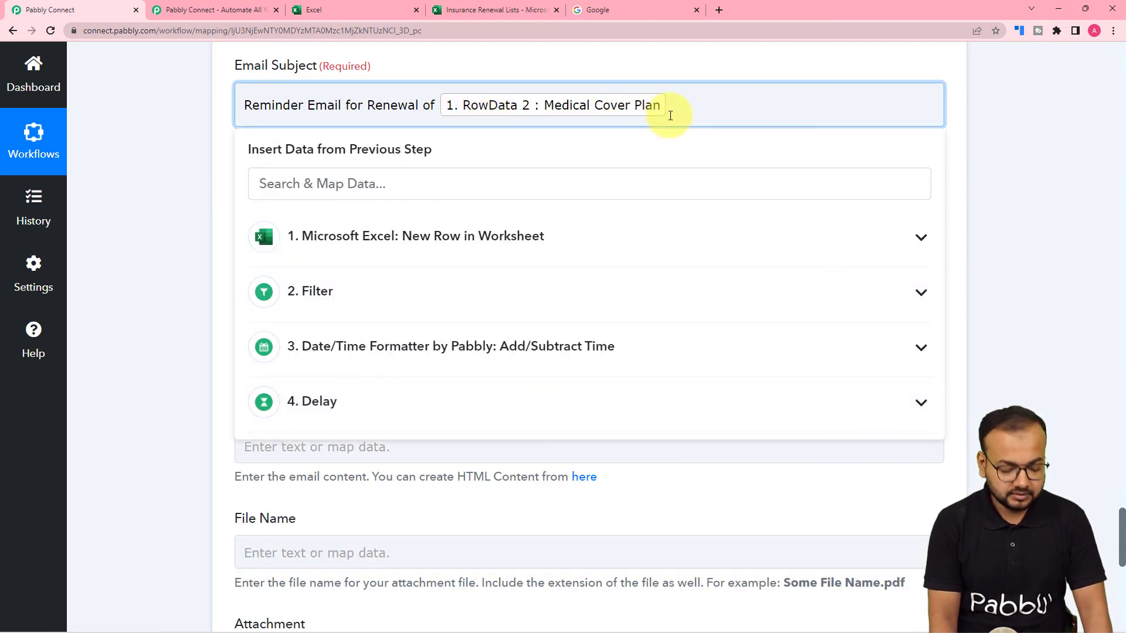
pyautogui.write('.')
pyautogui.click(174, 132)
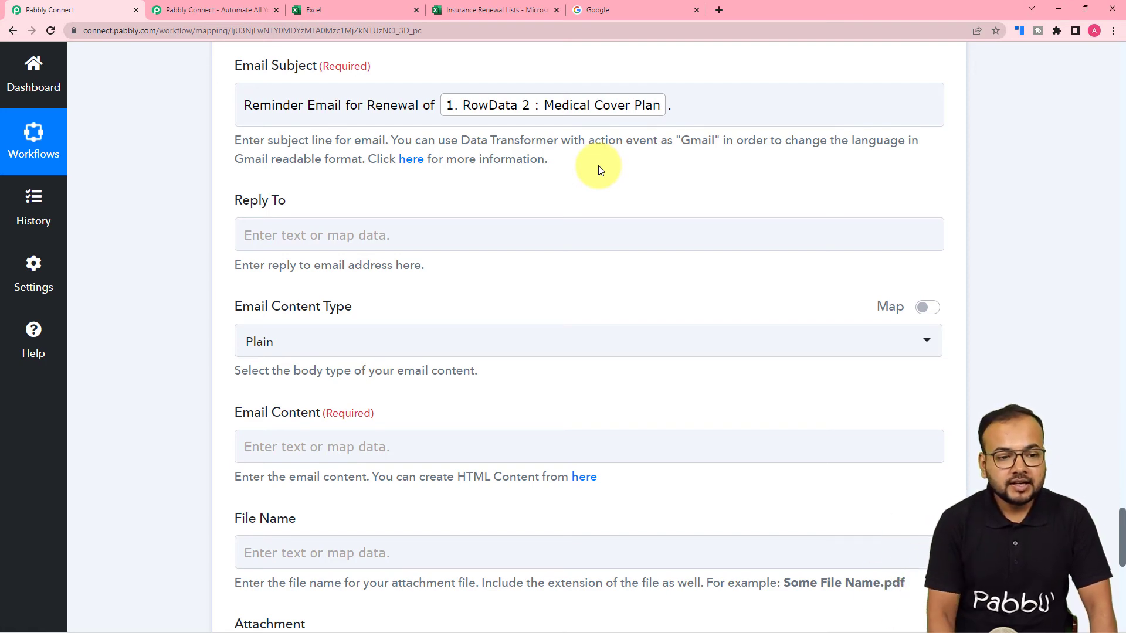
pyautogui.click(594, 114)
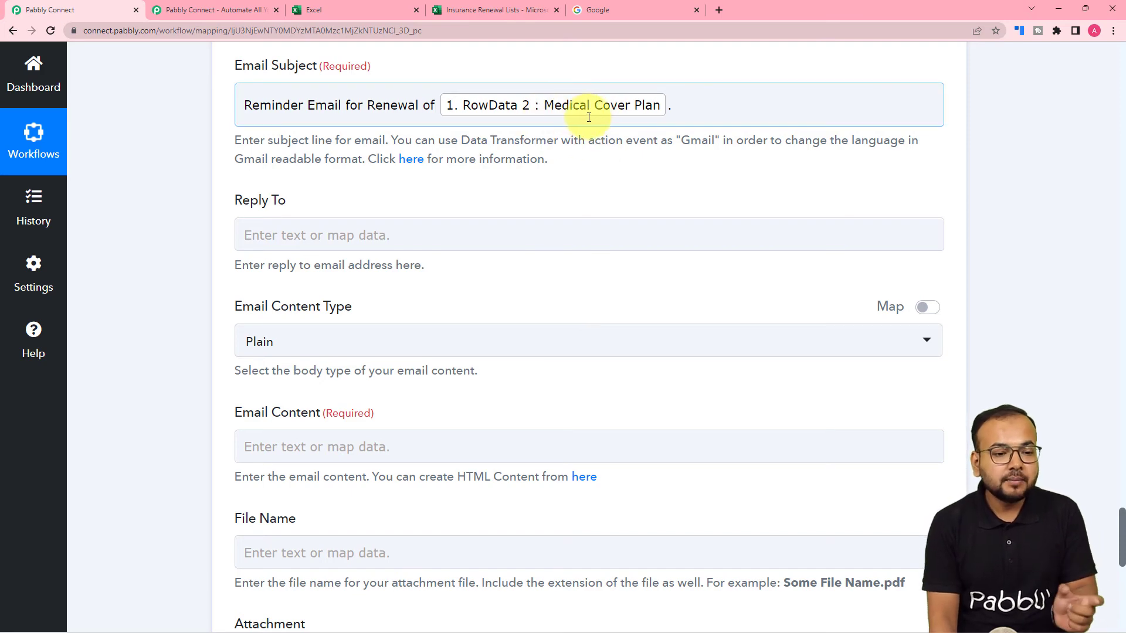
pyautogui.click(538, 127)
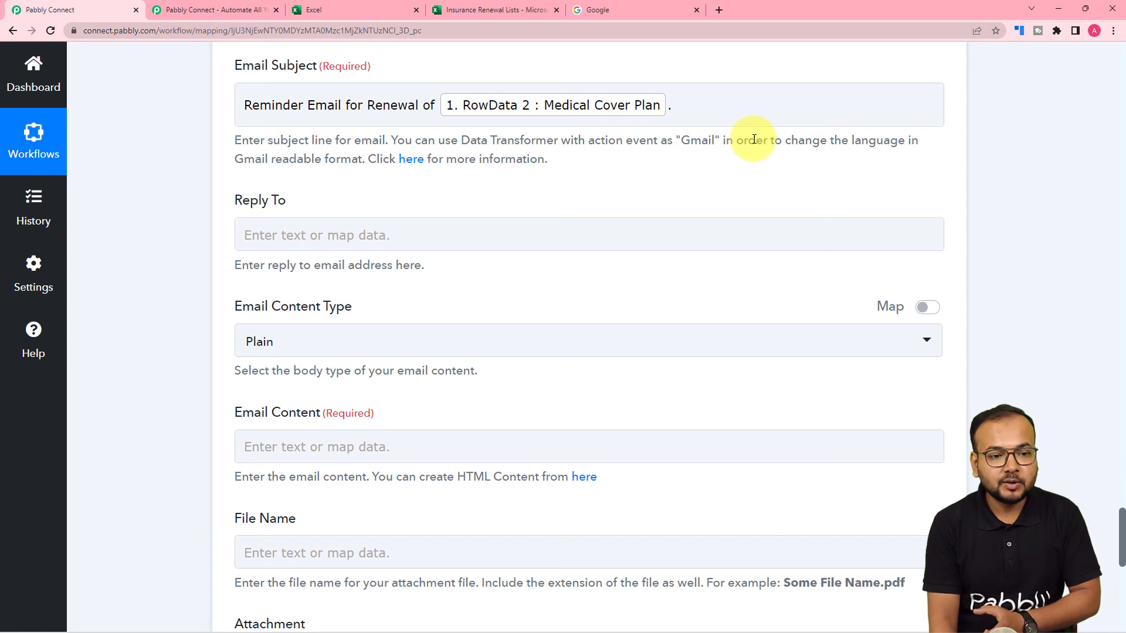
pyautogui.click(666, 125)
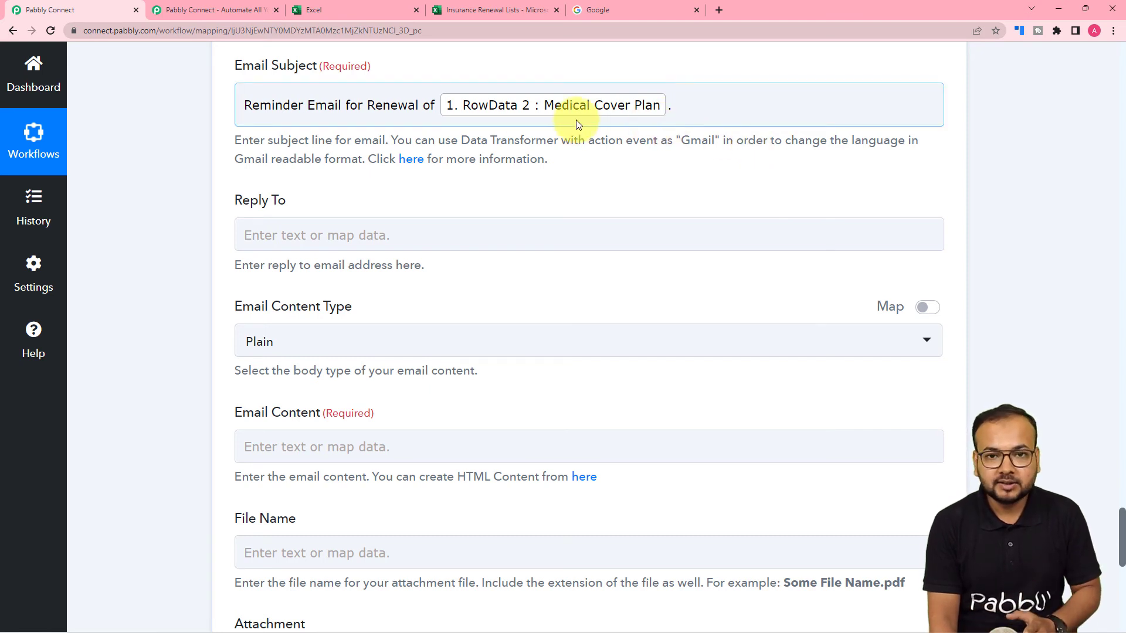
pyautogui.click(220, 163)
pyautogui.scroll(-3, 158, 170)
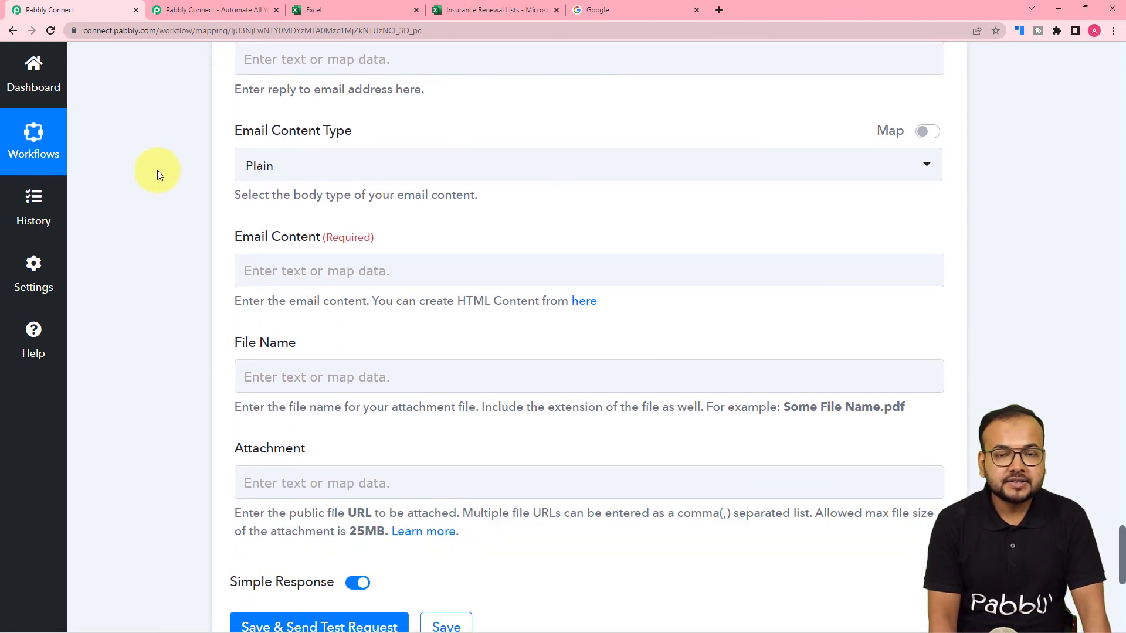
# - Keep Plain as the Email Content Type and enter the policy renewal reminder message, from "Dear," to "Regards.", as the Email Content
pyautogui.scroll(1, 157, 170)
pyautogui.scroll(-1, 157, 170)
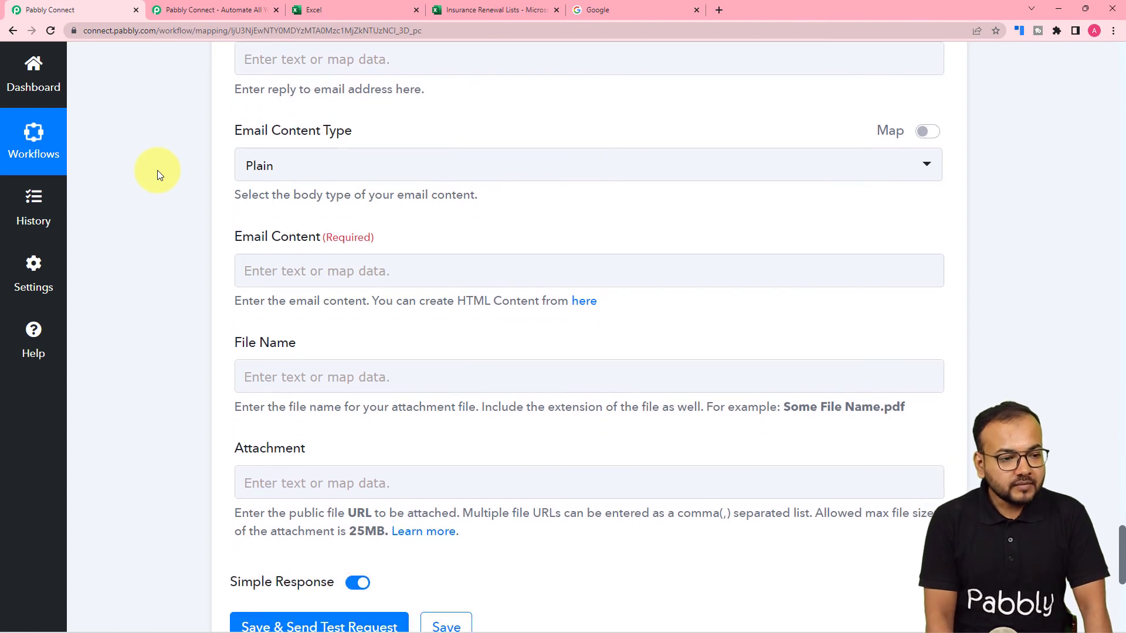
pyautogui.scroll(-1, 157, 170)
pyautogui.click(337, 111)
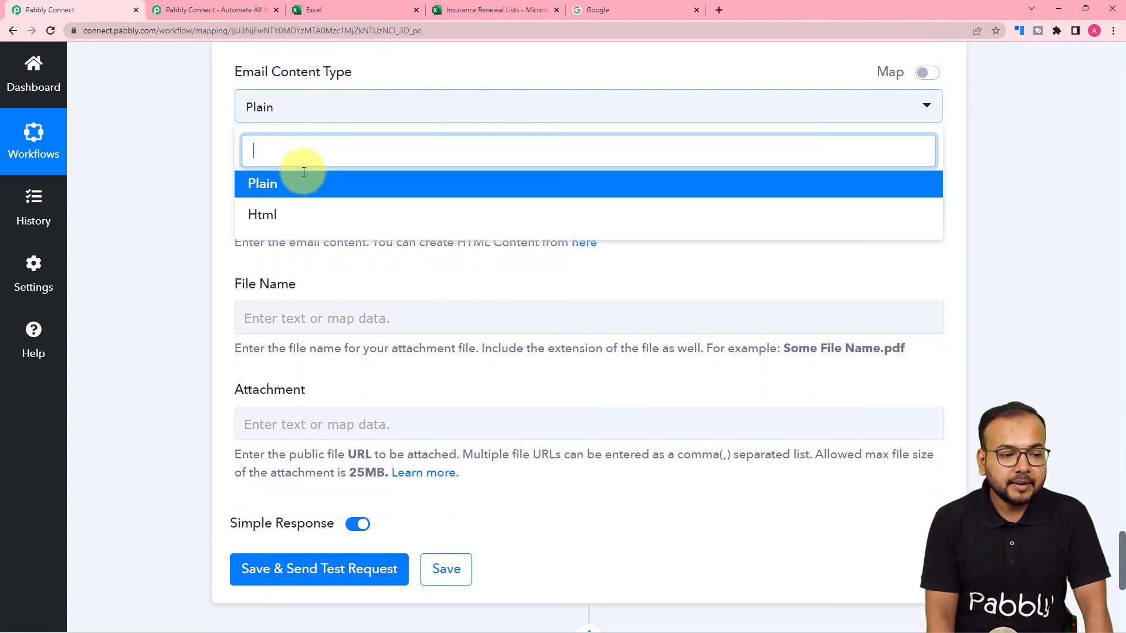
pyautogui.click(303, 171)
pyautogui.scroll(-2, 202, 167)
pyautogui.click(312, 109)
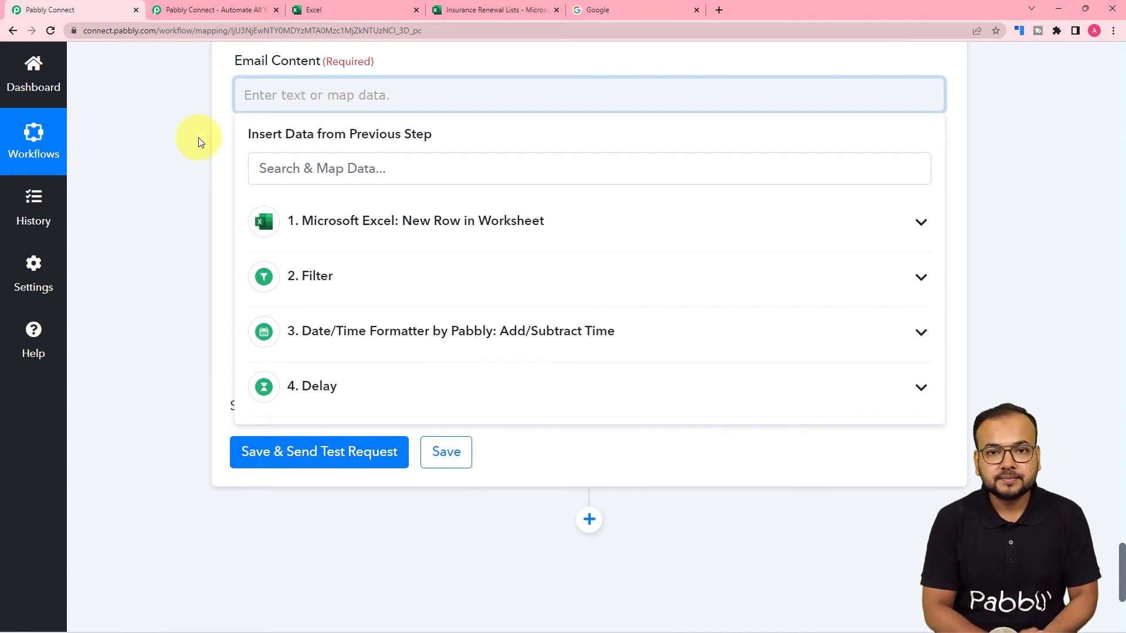
pyautogui.write('Dear,   We wish to remind you that your  Plan policy expires on  . Please let us know whether you would like to renew the policy under the same terms.   The premium is payable if you choose to renew the policy.   Please ignore this mail if you have already renewed.   Regards.')
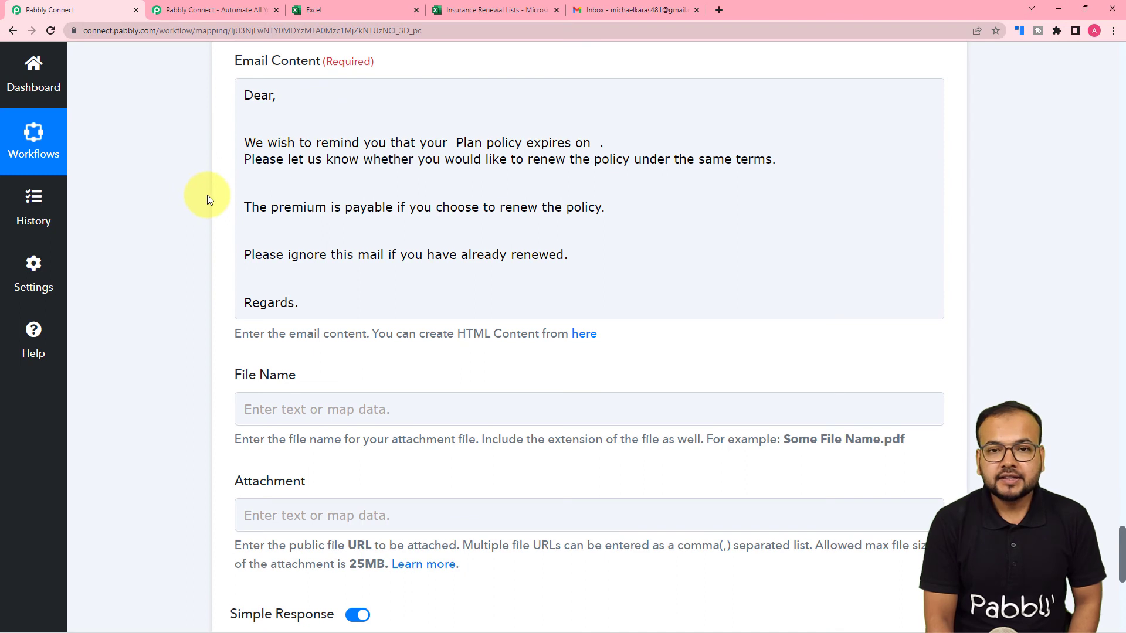
pyautogui.click(293, 210)
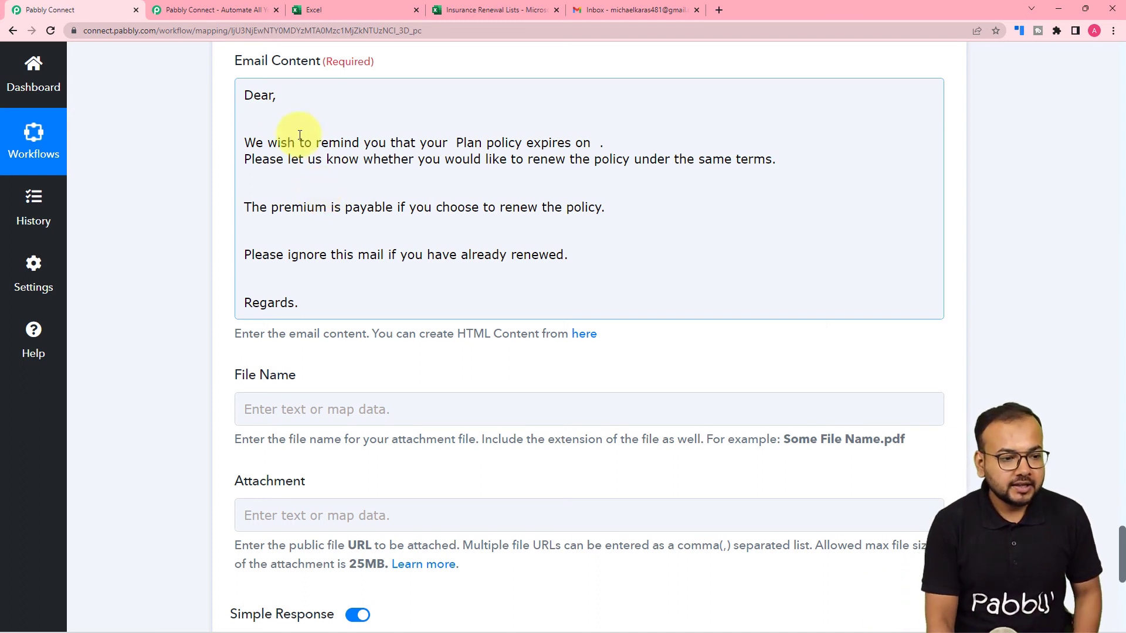
# - Insert the customer name, RowData 0 from the Microsoft Excel trigger, after "Dear" in the Email Content
pyautogui.click(272, 99)
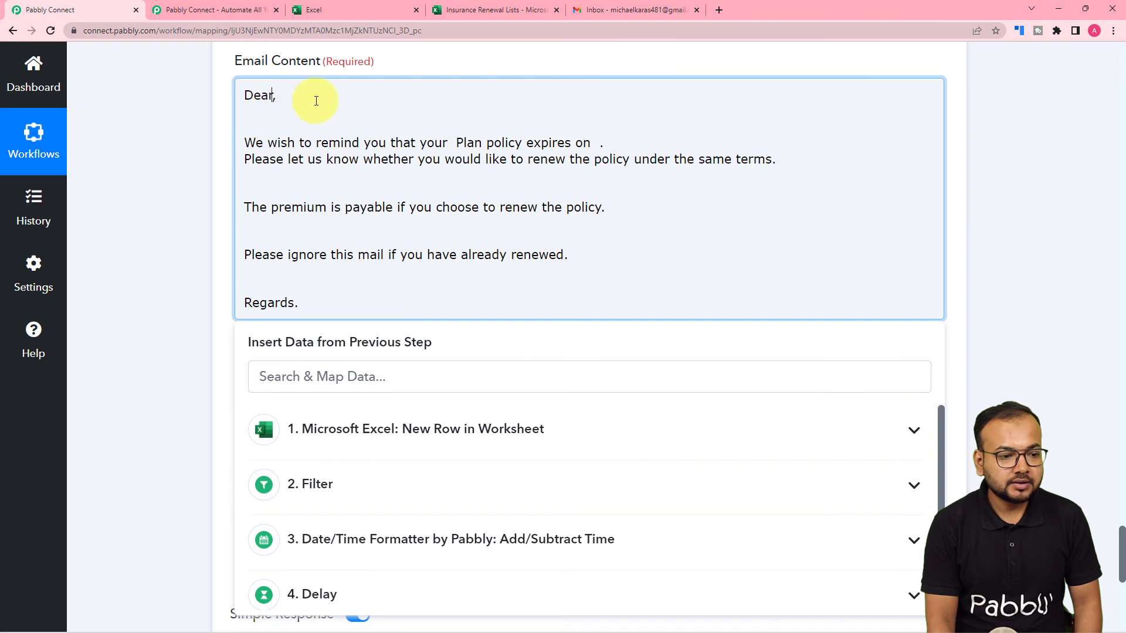
pyautogui.click(375, 430)
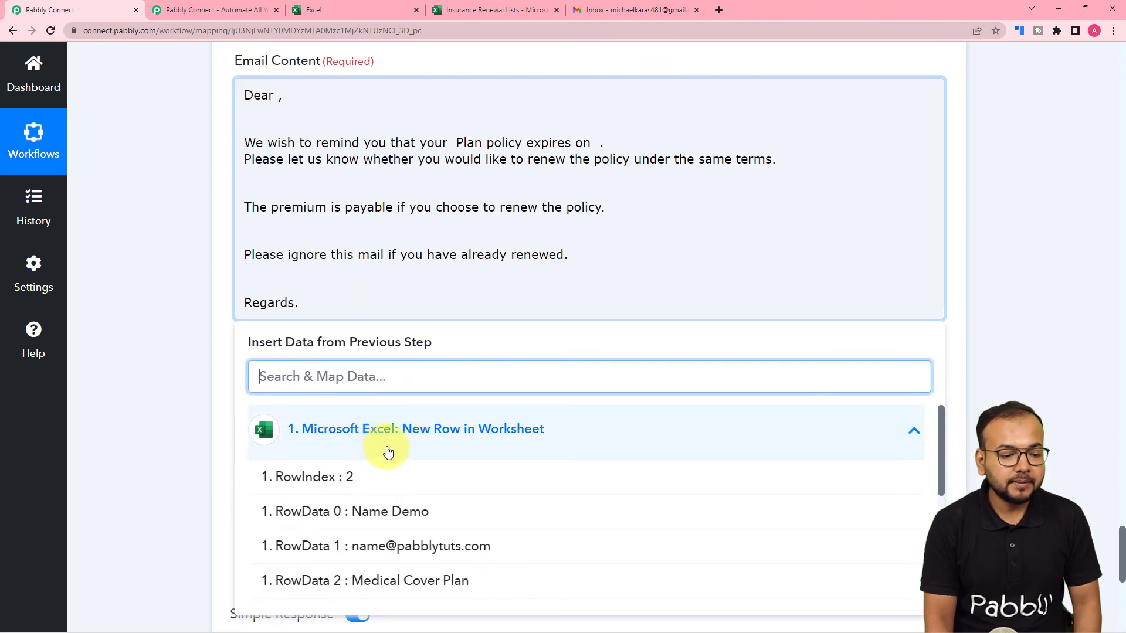
pyautogui.click(355, 522)
pyautogui.click(291, 186)
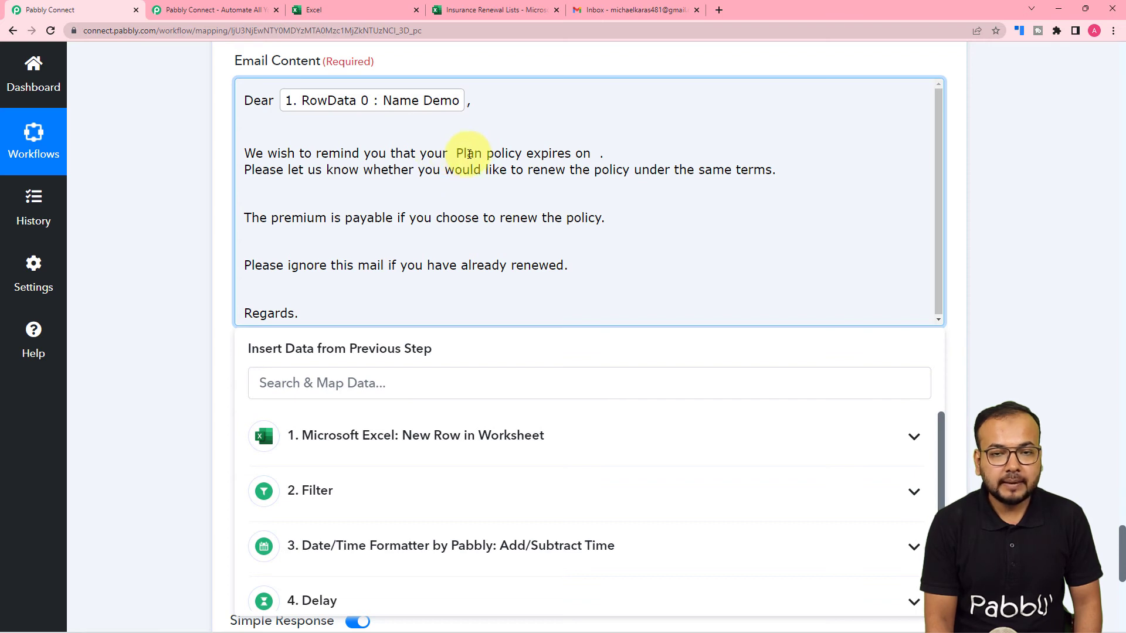
# - Insert the insurance policy name, RowData 2 from the Microsoft Excel trigger, after "remind you that your" and delete the redundant word "Plan"
pyautogui.click(450, 153)
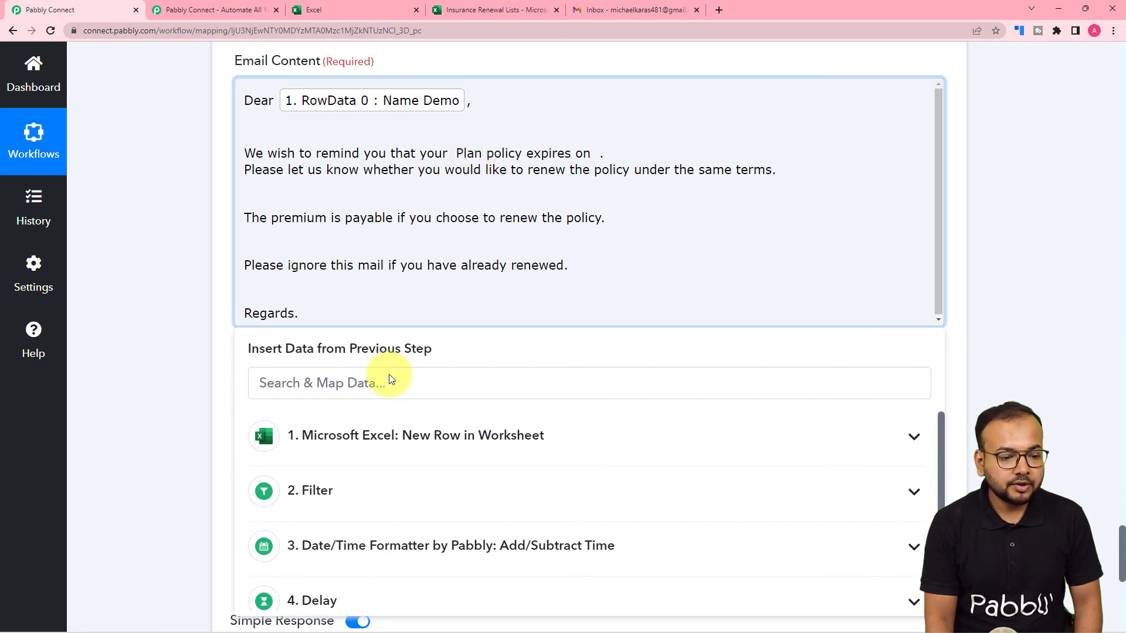
pyautogui.click(371, 439)
pyautogui.scroll(-2, 372, 556)
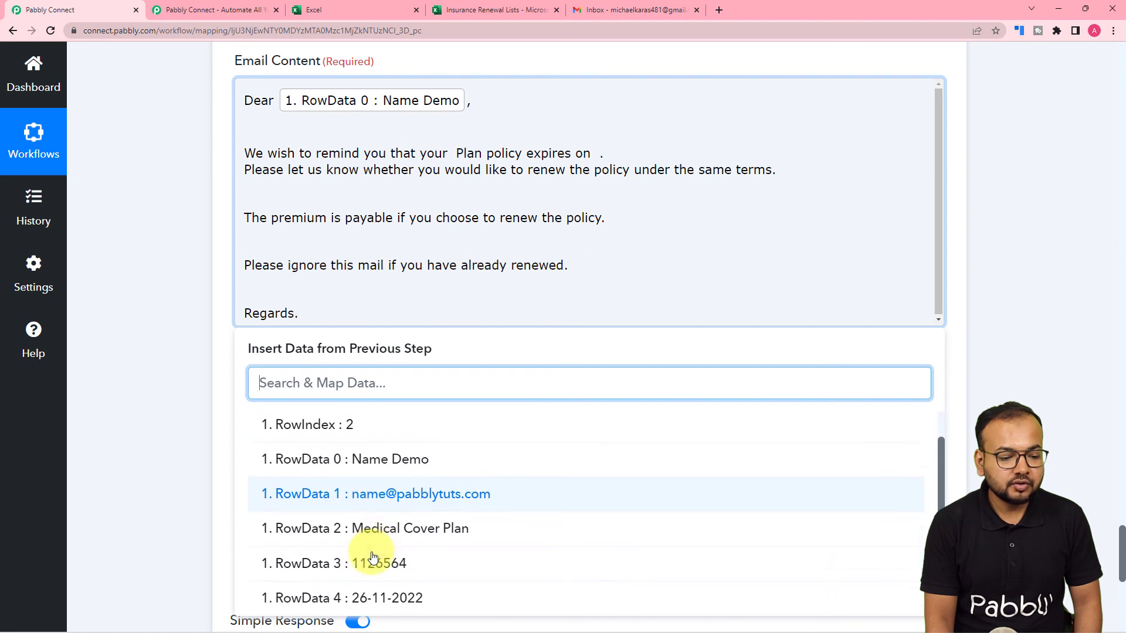
pyautogui.click(369, 530)
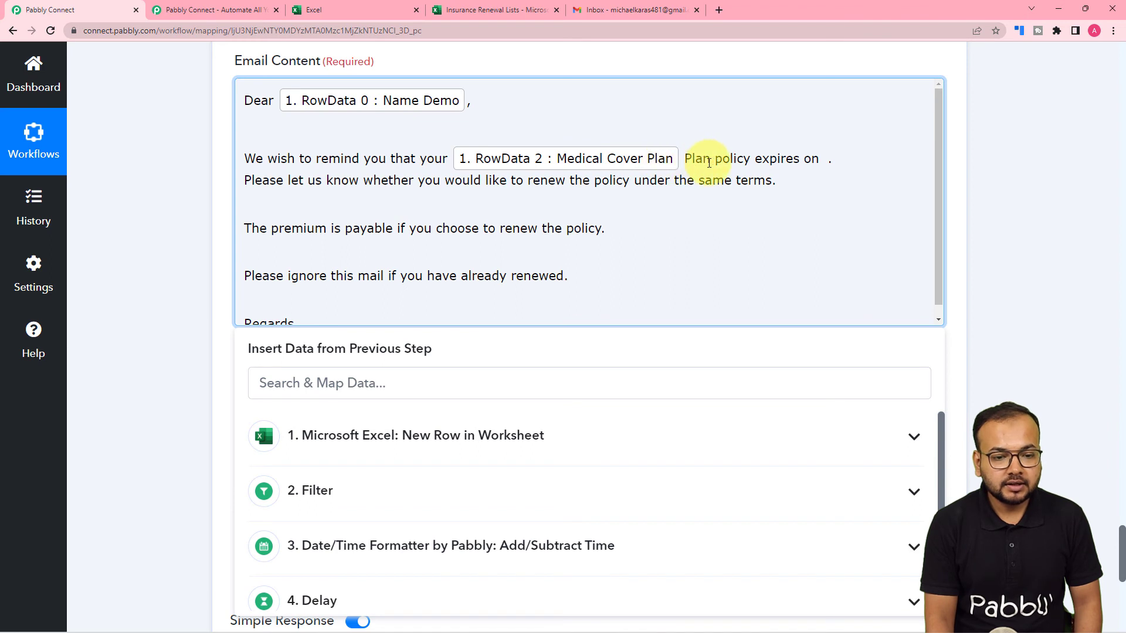
pyautogui.press('BackSpace')
pyautogui.press('BackSpace')
pyautogui.press('BackSpace')
pyautogui.press('BackSpace')
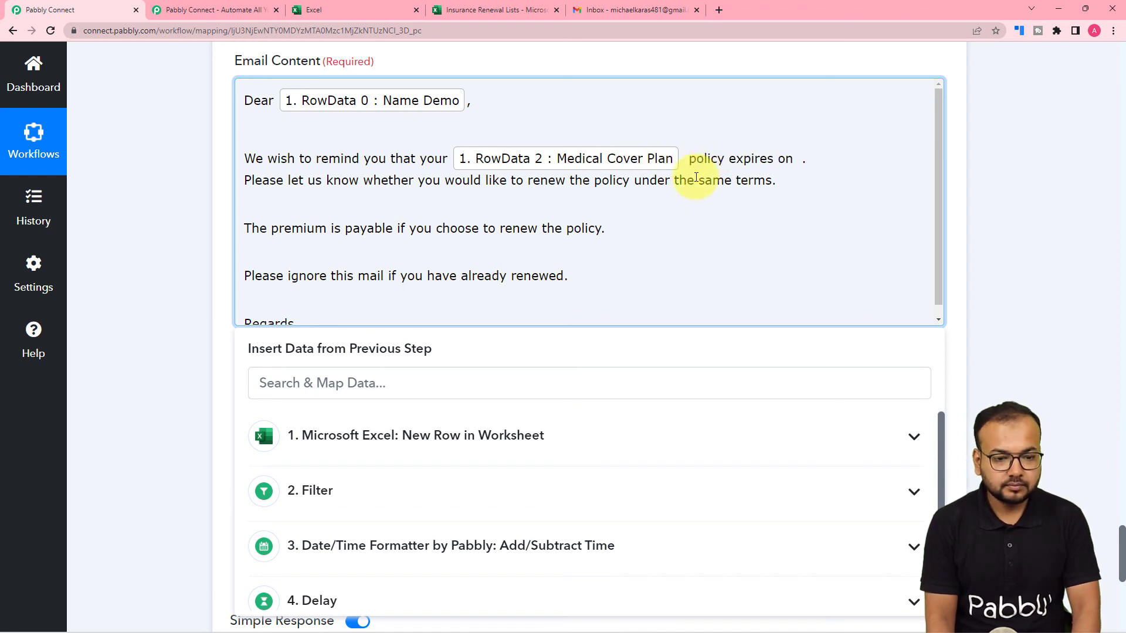
pyautogui.press('BackSpace')
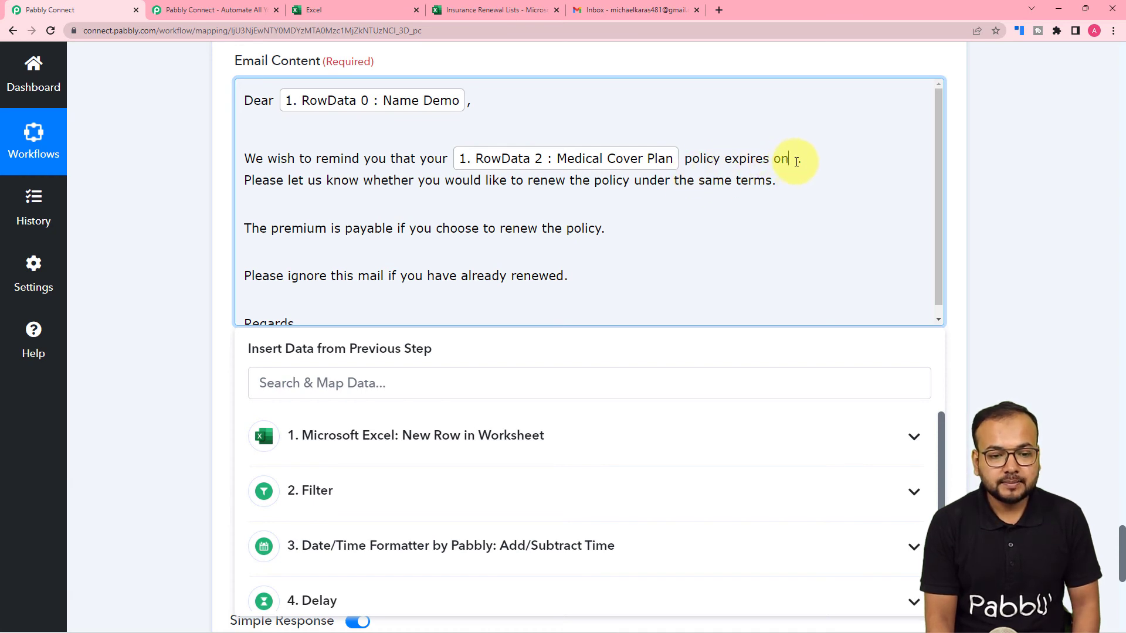
# - Insert the renewal date, RowData 4 from the Microsoft Excel trigger, after "policy expires on" in the Email Content
pyautogui.click(794, 160)
pyautogui.click(491, 434)
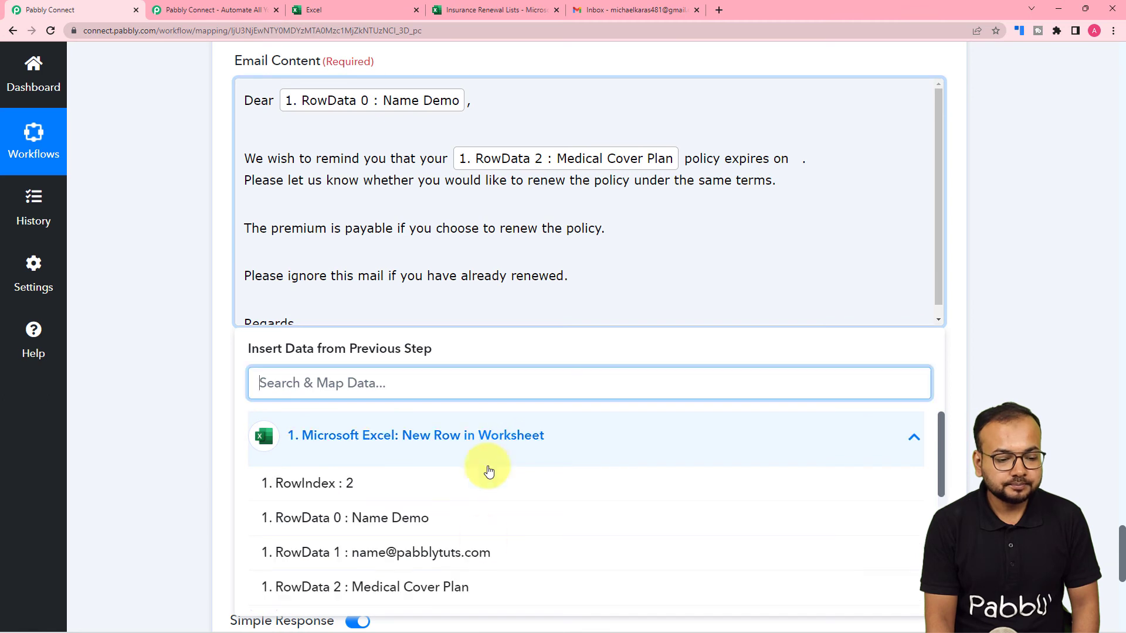
pyautogui.scroll(-1, 480, 550)
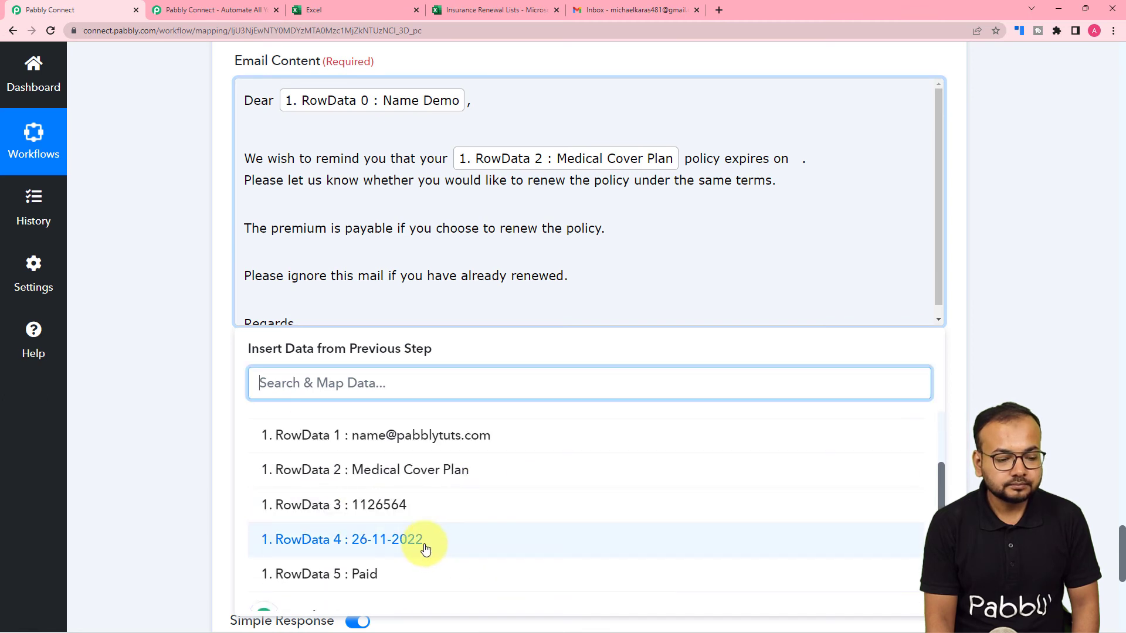
pyautogui.click(426, 544)
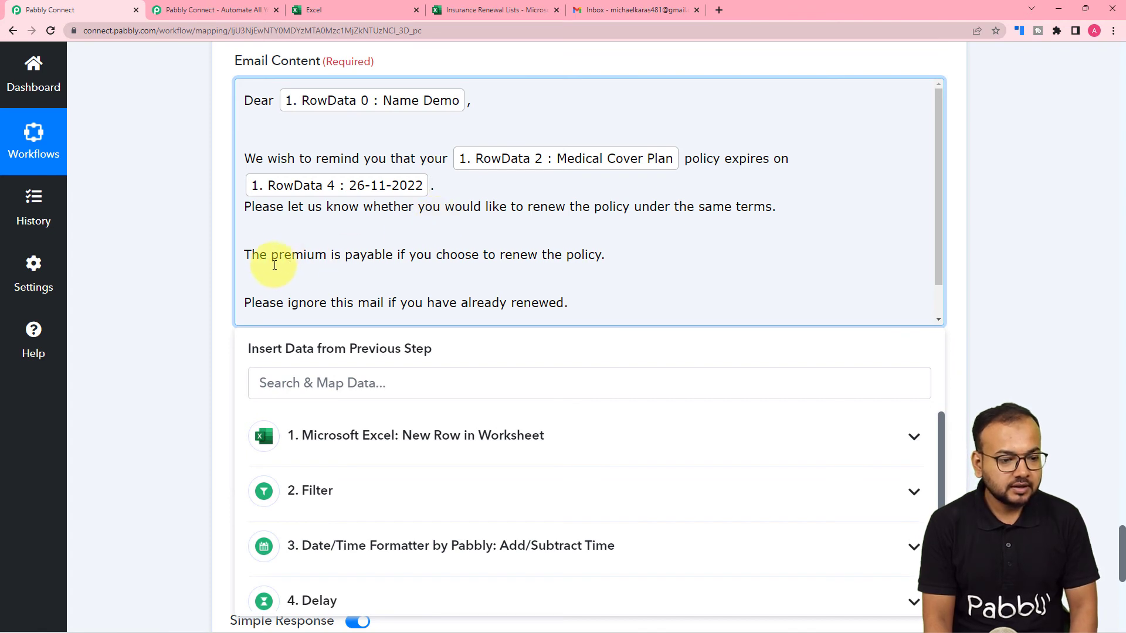
pyautogui.scroll(-1, 414, 252)
pyautogui.scroll(-1, 420, 259)
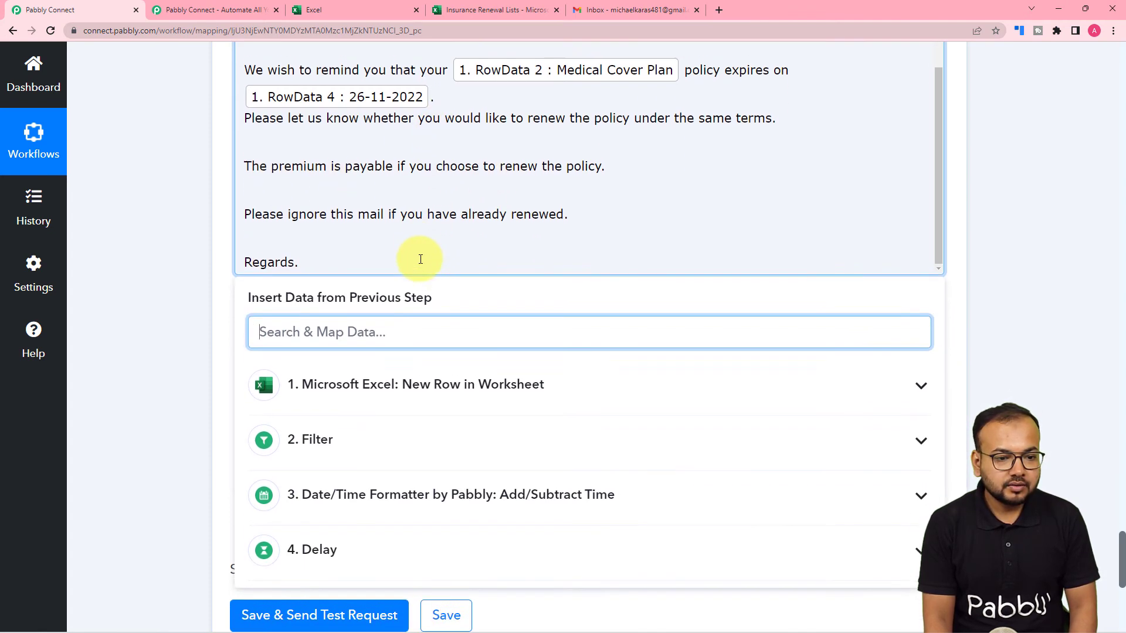
pyautogui.scroll(2, 402, 181)
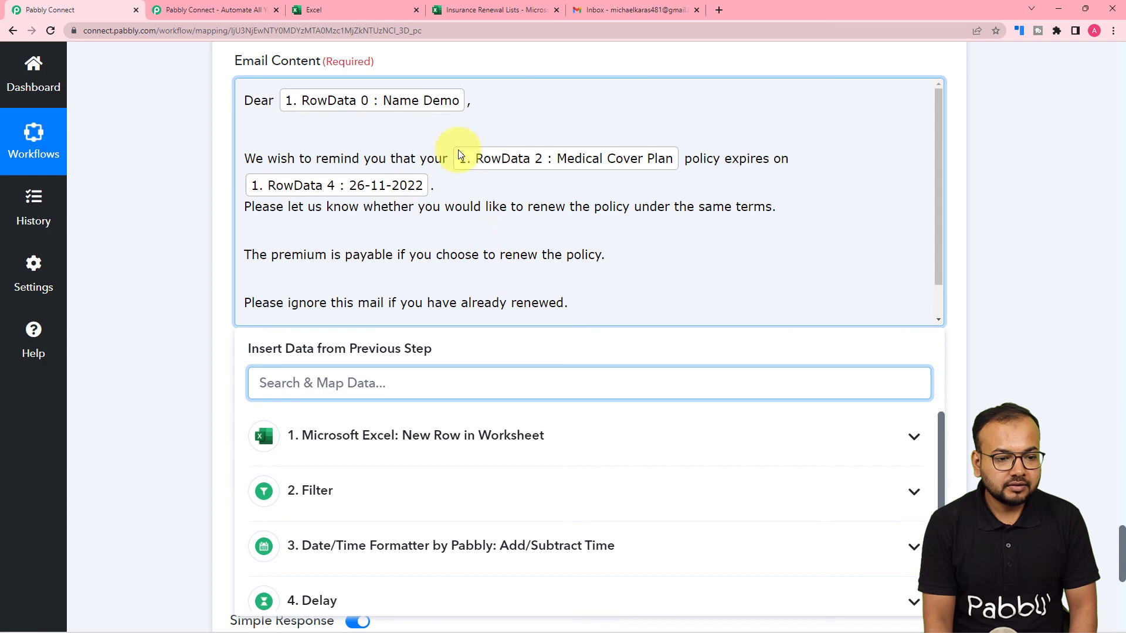
pyautogui.click(163, 210)
# - Review the Gmail action's remaining fields, message and mapped recipient, and check the recipient's Gmail inbox before testing
pyautogui.scroll(-2, 164, 210)
pyautogui.scroll(-1, 164, 210)
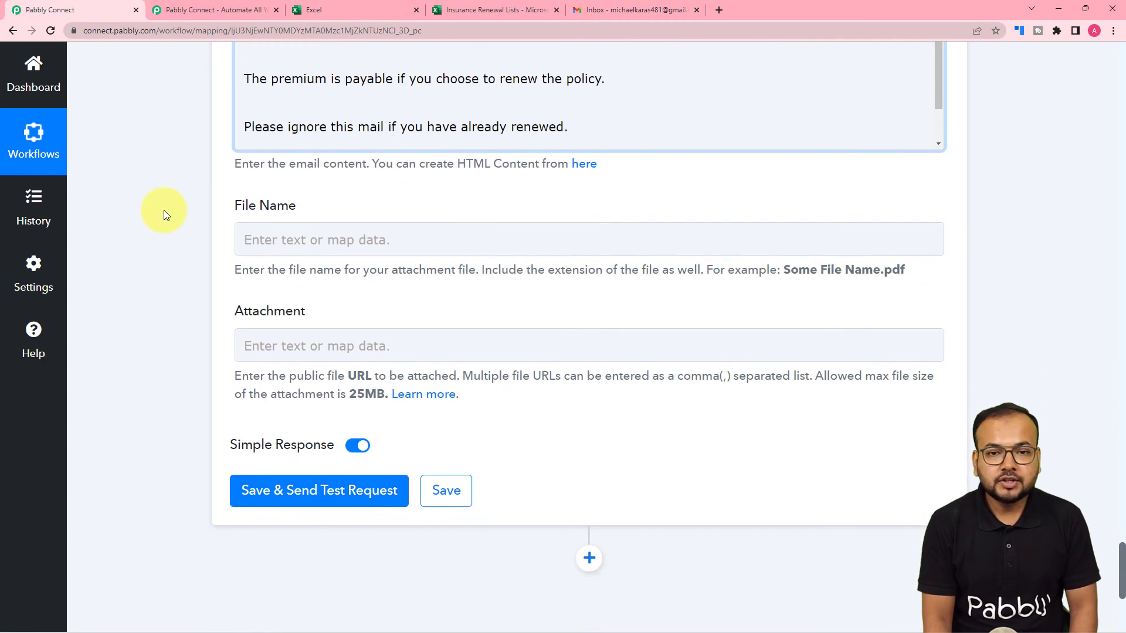
pyautogui.scroll(-2, 163, 210)
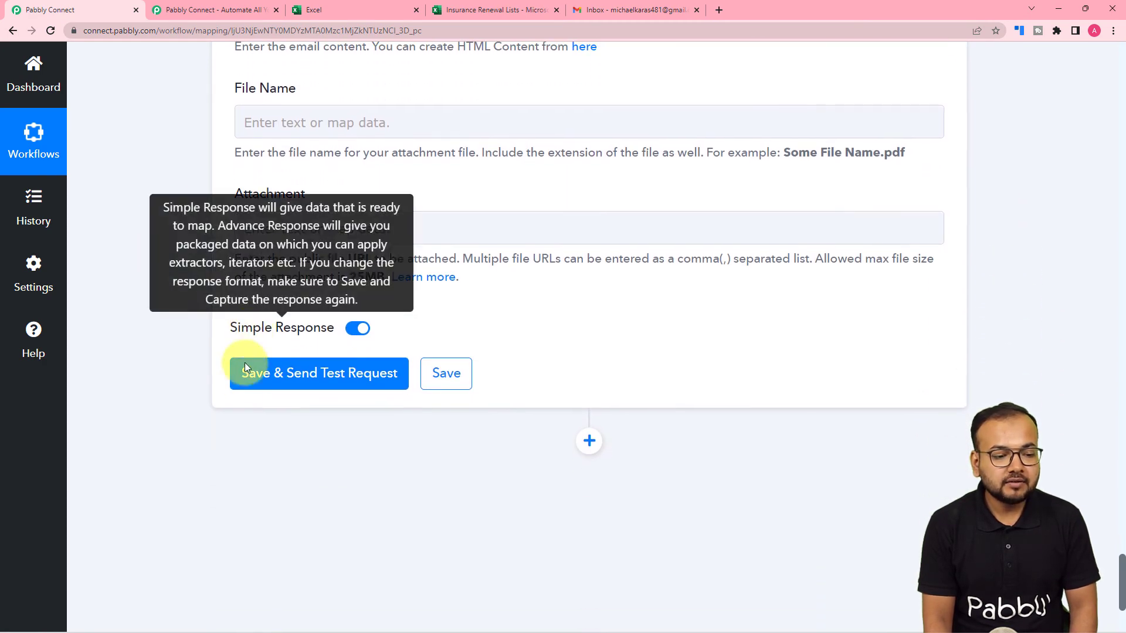
pyautogui.scroll(4, 253, 407)
pyautogui.scroll(5, 253, 406)
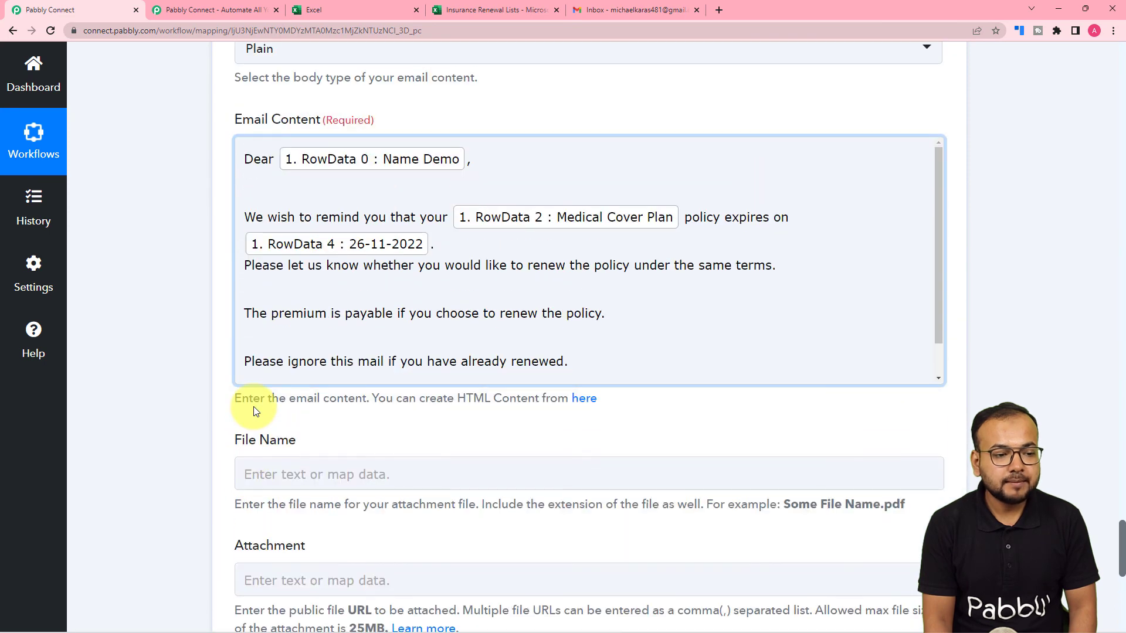
pyautogui.scroll(3, 129, 319)
pyautogui.scroll(8, 129, 319)
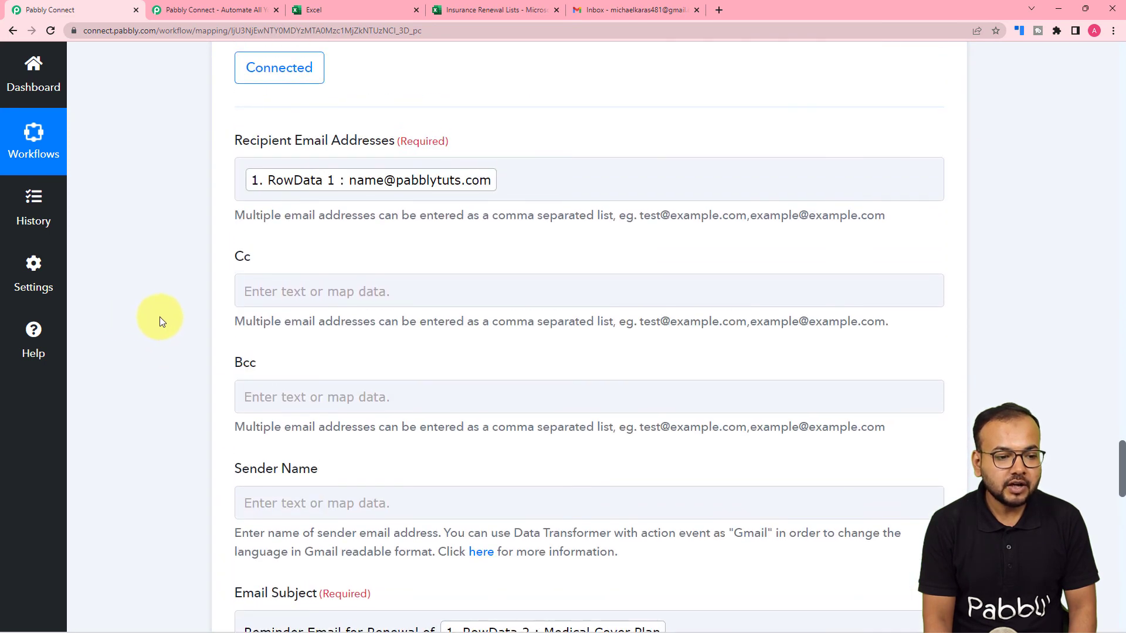
pyautogui.click(470, 171)
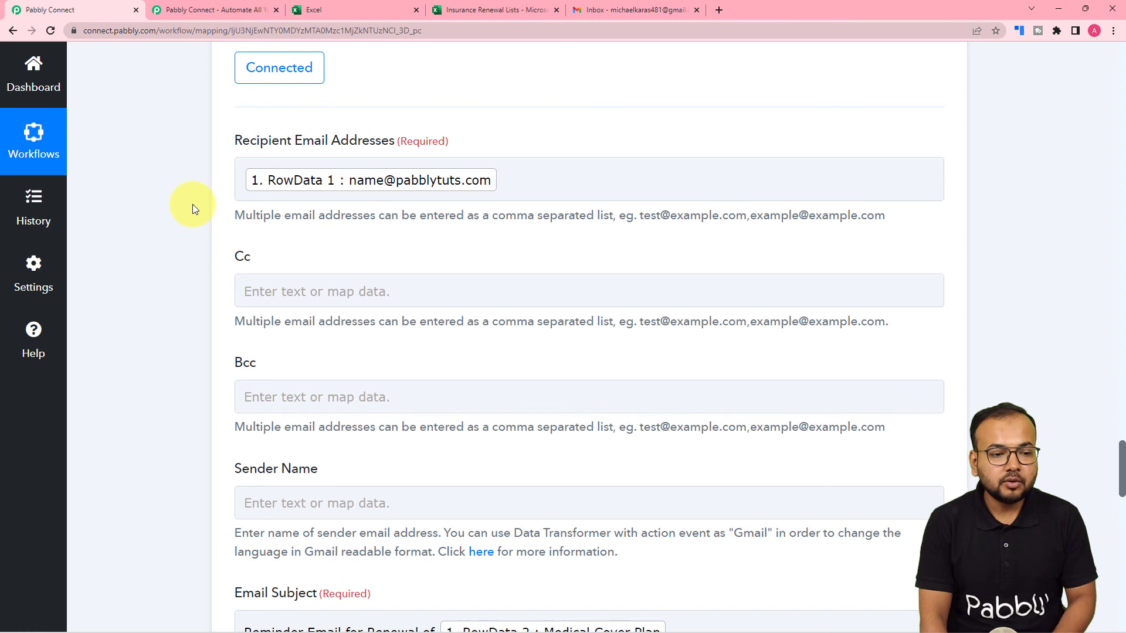
pyautogui.click(631, 10)
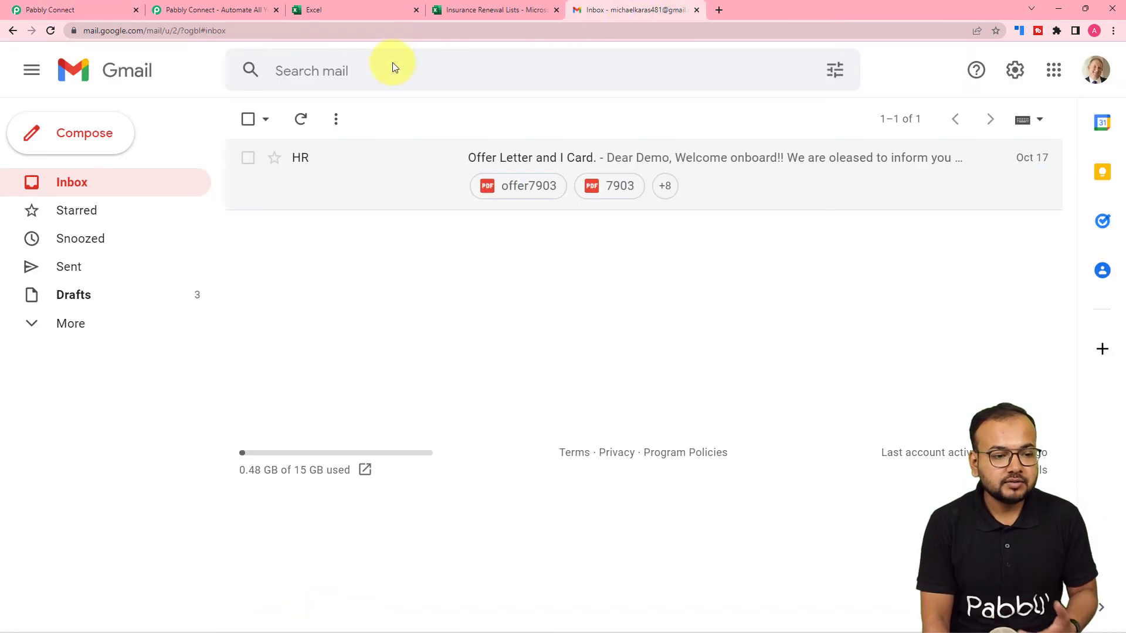
pyautogui.click(82, 9)
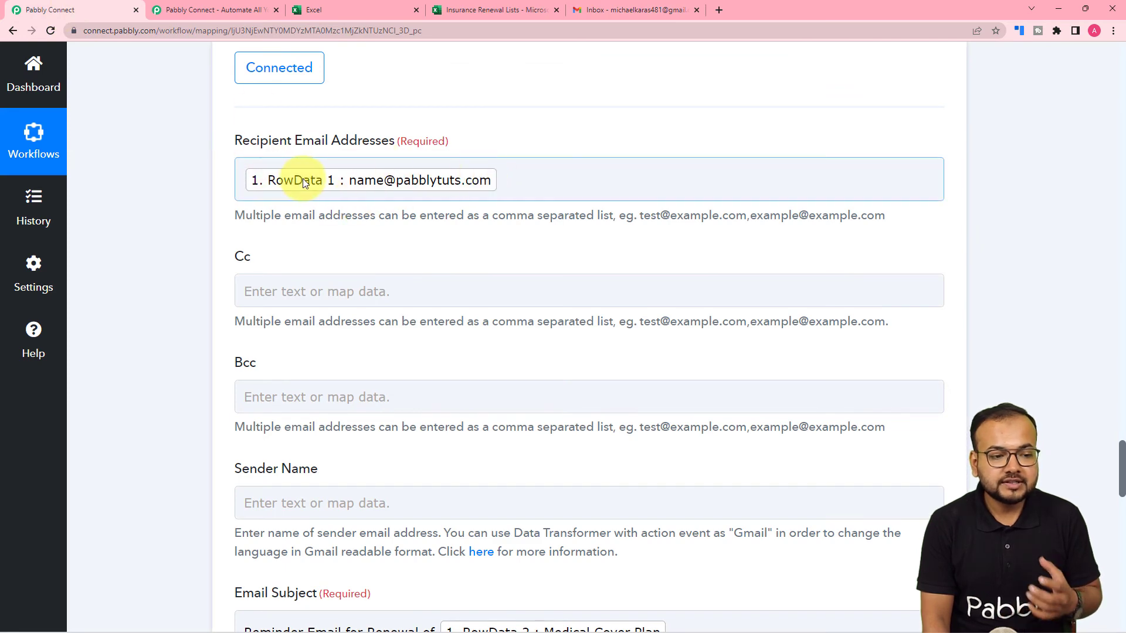
# - Save the Gmail action and send a test request
pyautogui.scroll(-5, 154, 213)
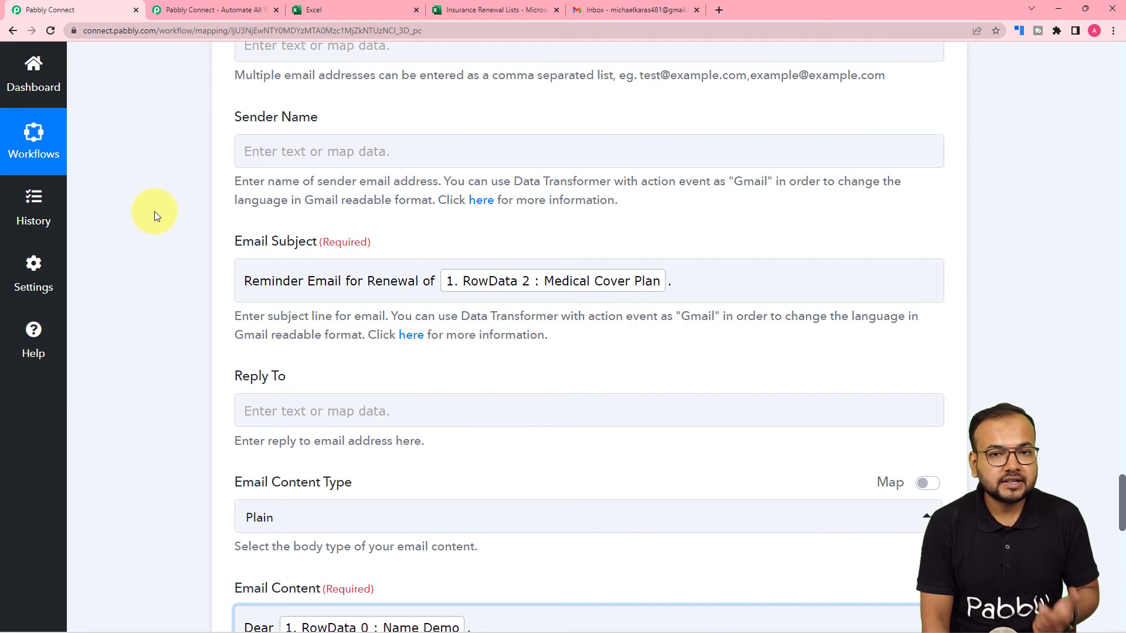
pyautogui.scroll(-2, 154, 216)
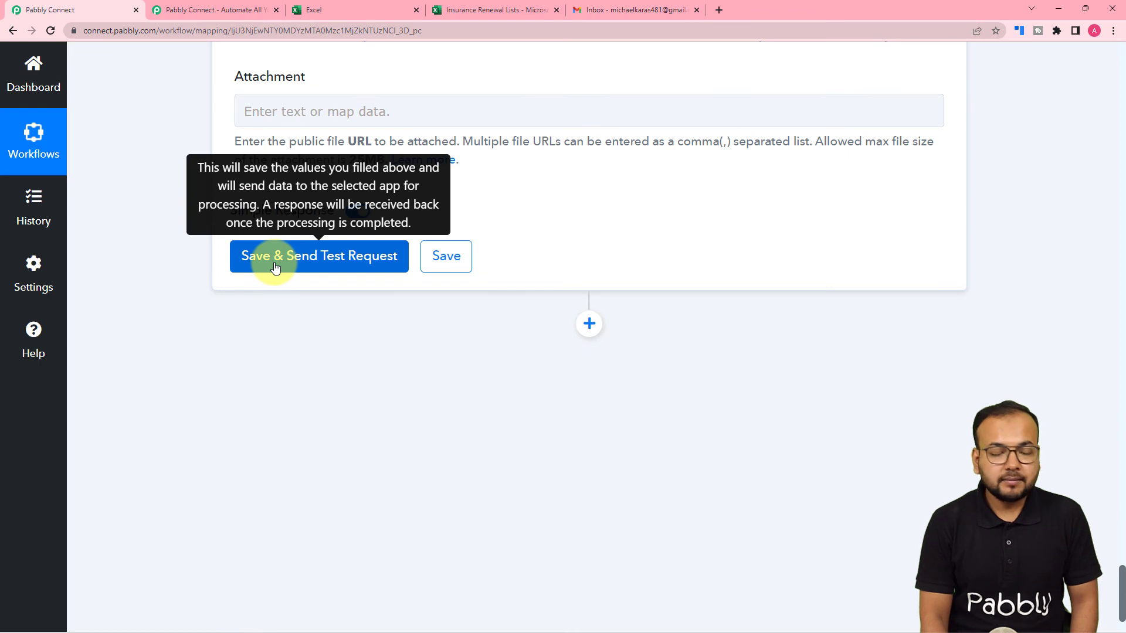
pyautogui.click(269, 260)
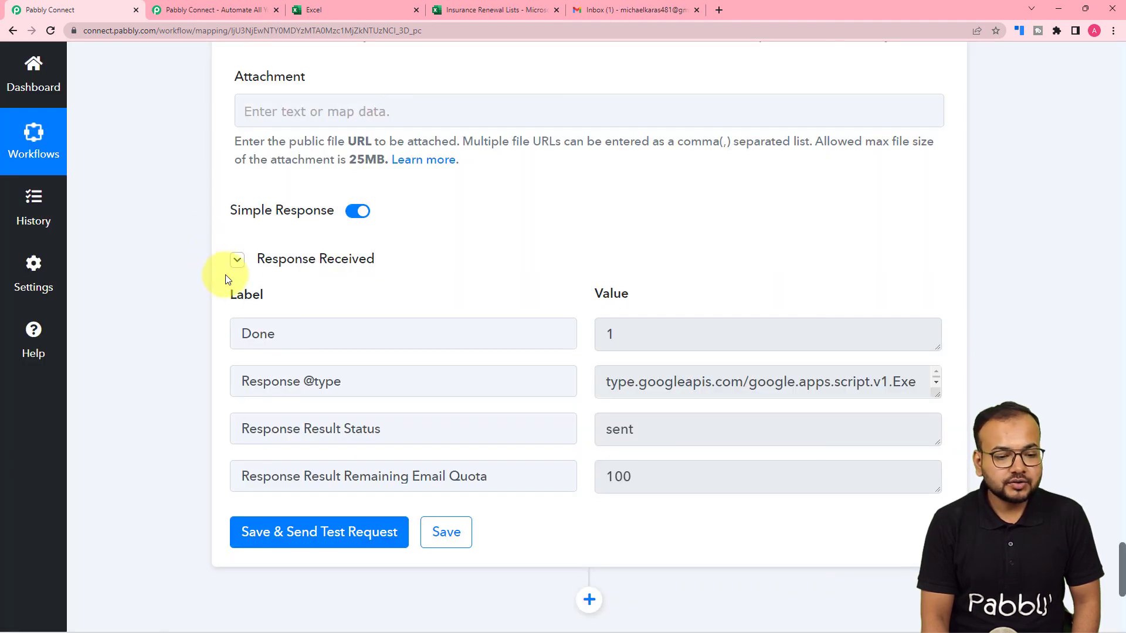
# - Open the received reminder email in Gmail and compare its details with the Insurance Renewal Lists worksheet
pyautogui.click(611, 14)
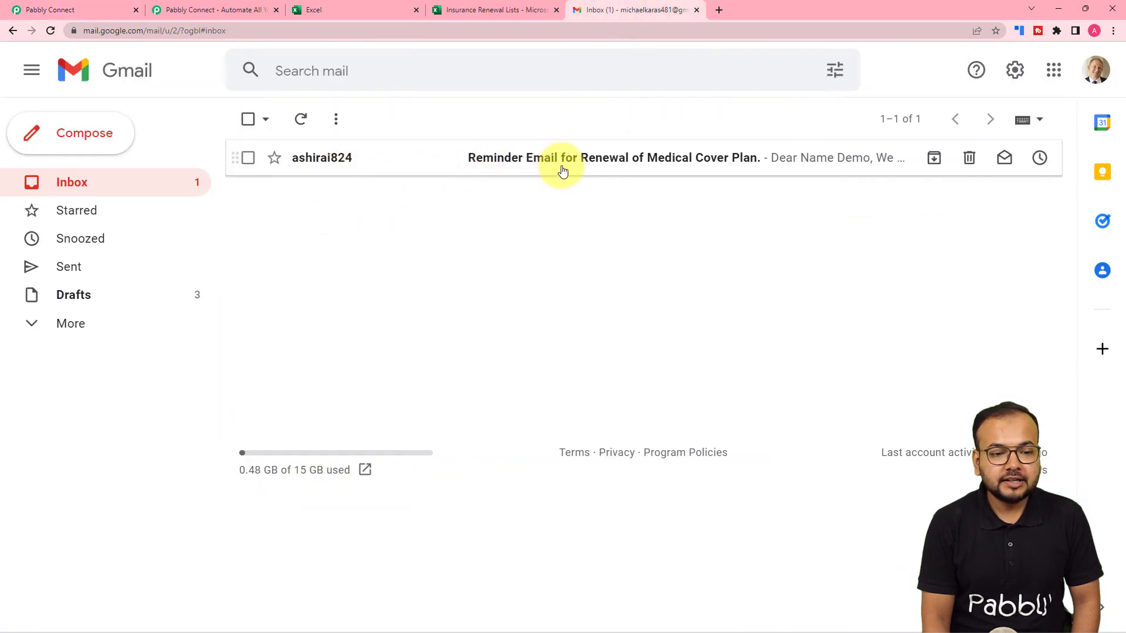
pyautogui.click(713, 167)
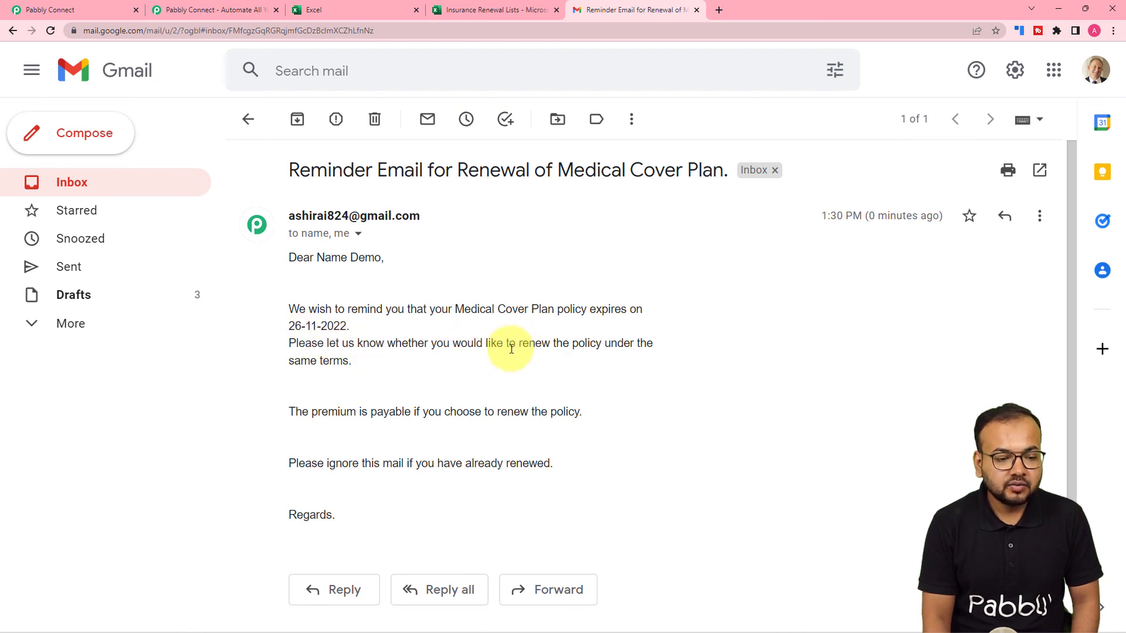
pyautogui.scroll(-1, 499, 346)
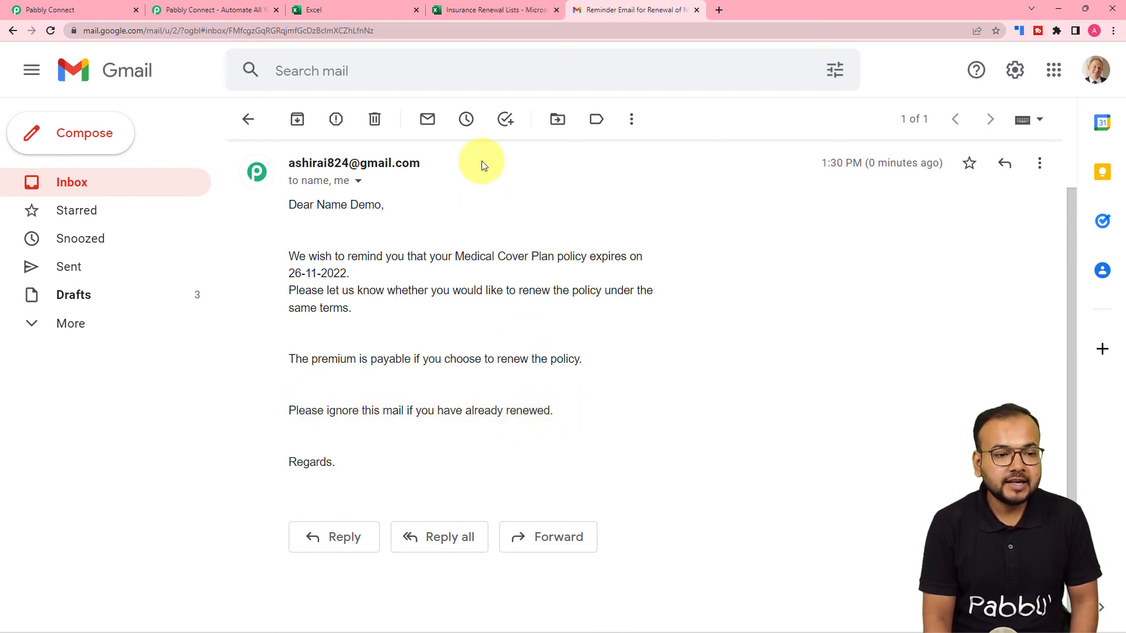
pyautogui.click(494, 12)
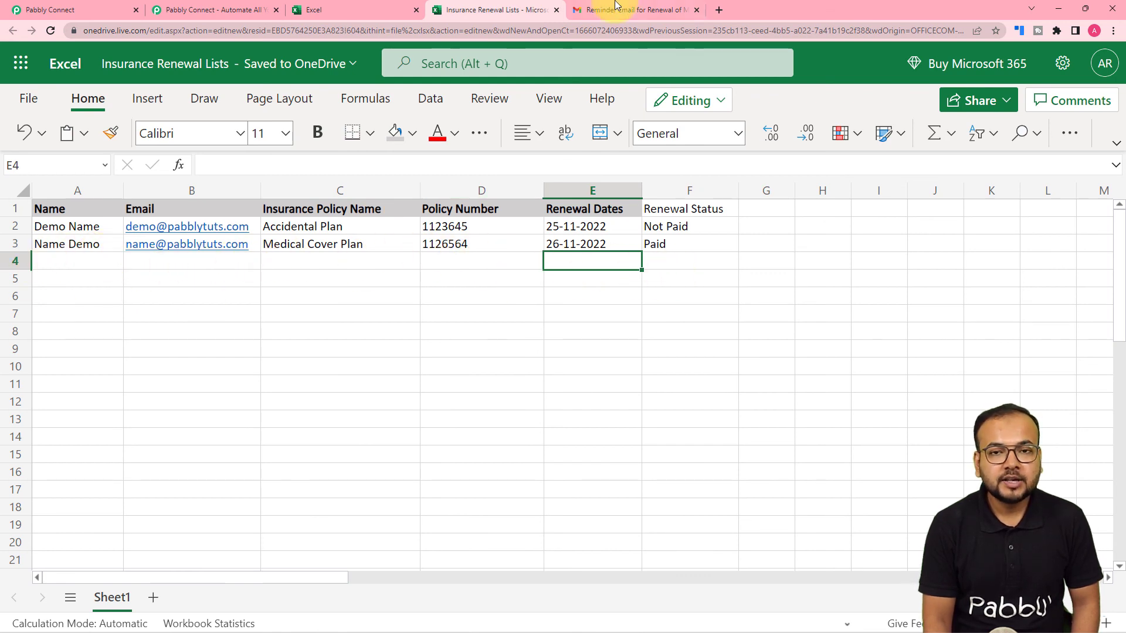
pyautogui.click(616, 13)
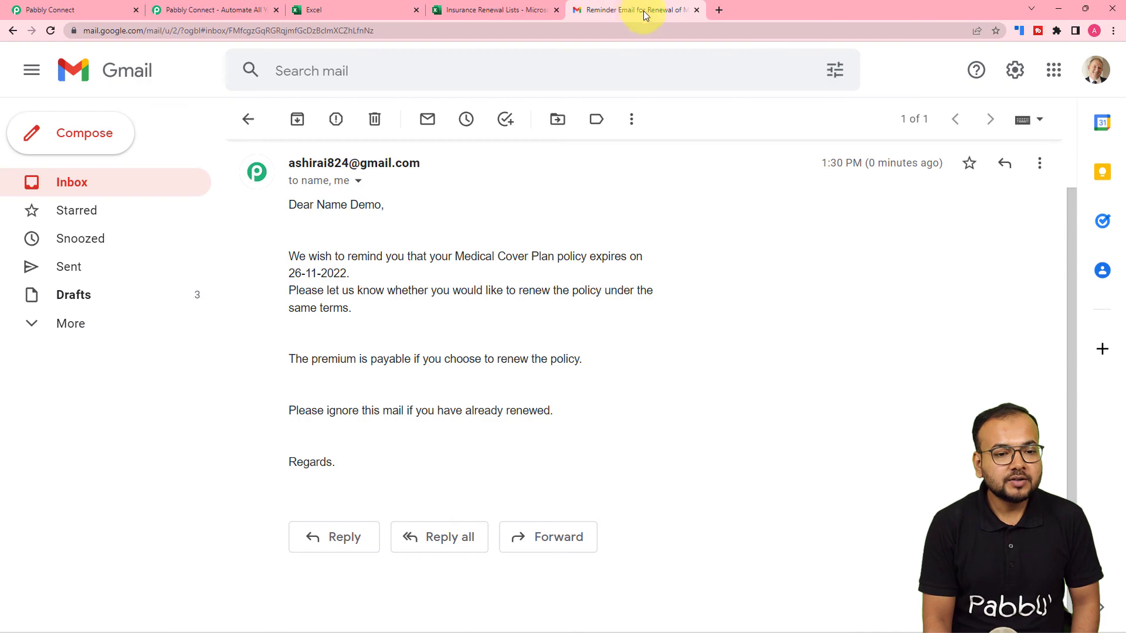
# - Switch back to the Pabbly Connect workflow and collapse the Delay by Pabbly action
pyautogui.click(73, 11)
pyautogui.scroll(20, 144, 193)
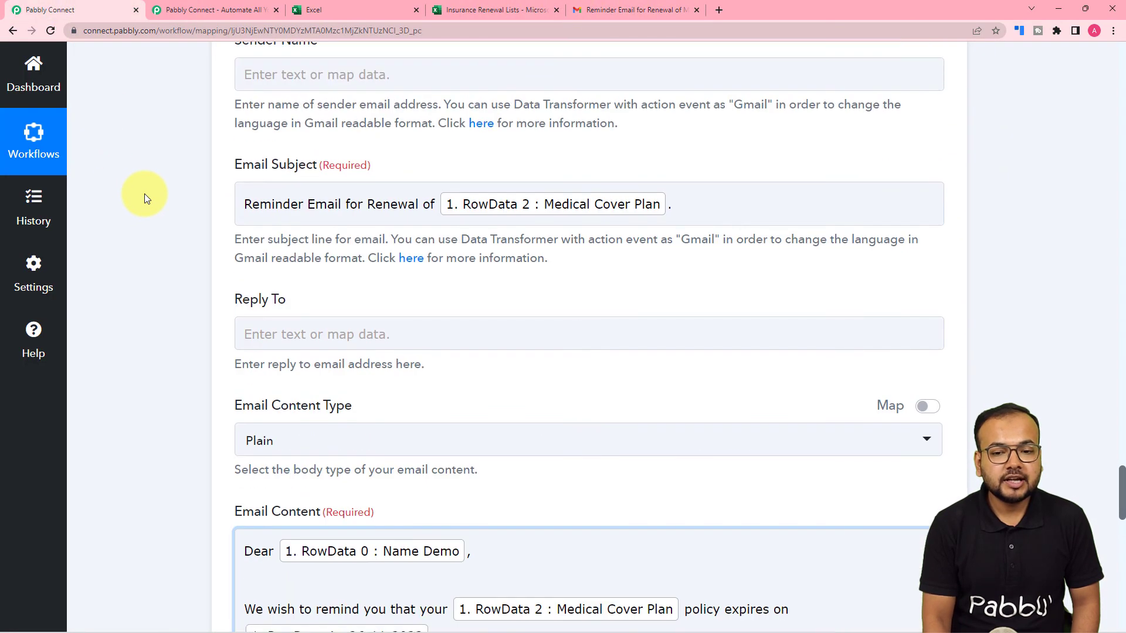
pyautogui.scroll(10, 144, 194)
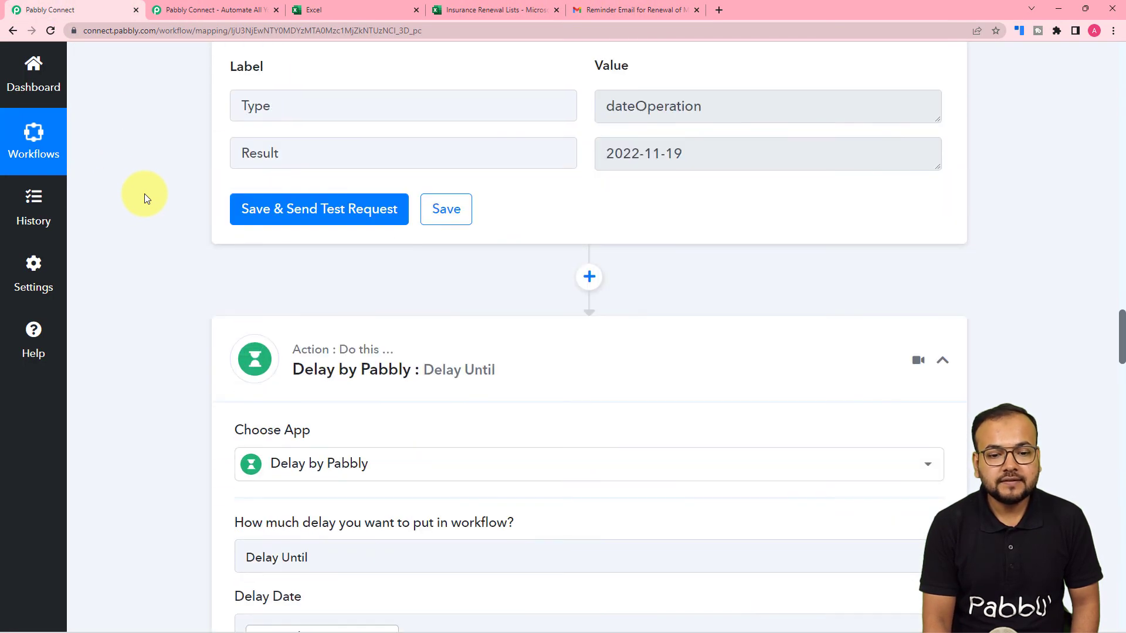
pyautogui.click(942, 360)
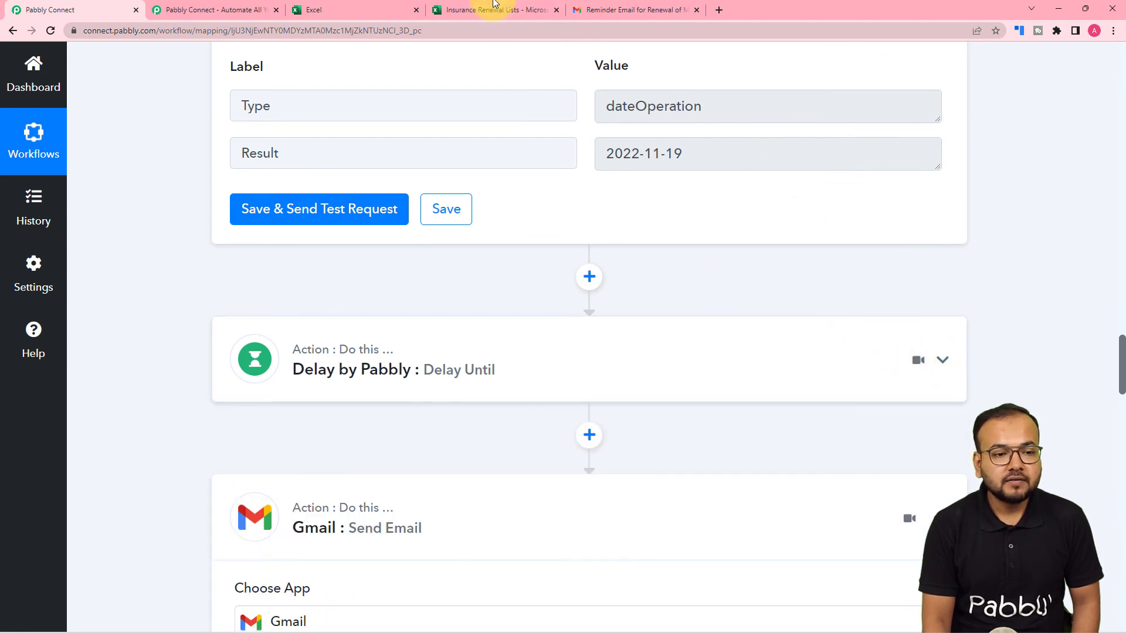
# - Recheck the Insurance Renewal Lists worksheet and the reminder email in Gmail, and return to the Pabbly Connect workflow
pyautogui.click(468, 12)
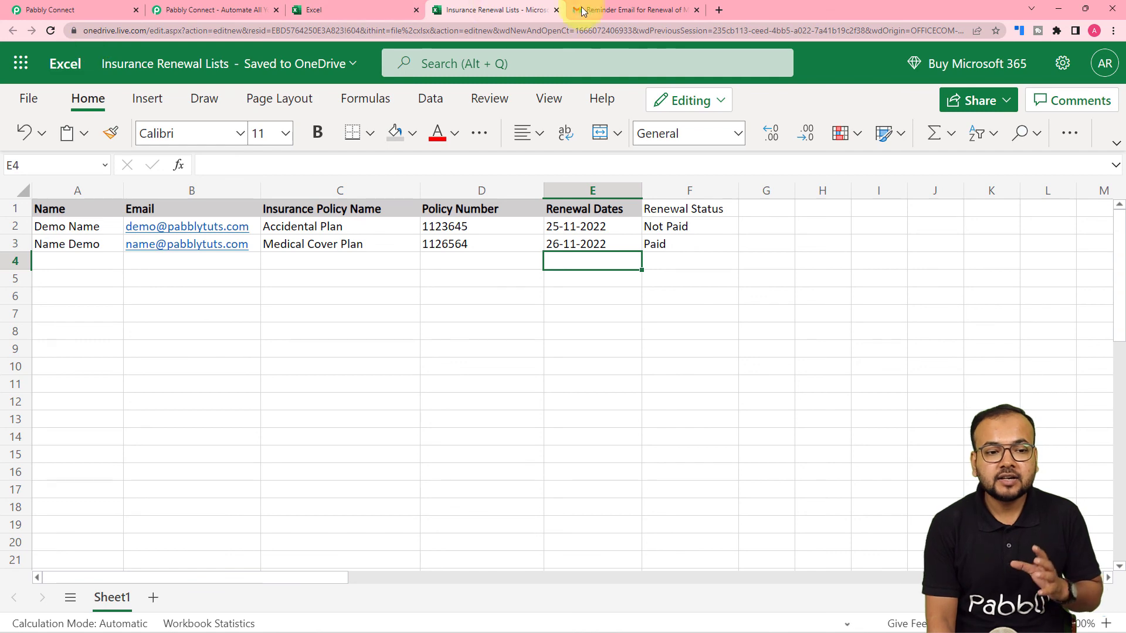
pyautogui.click(619, 6)
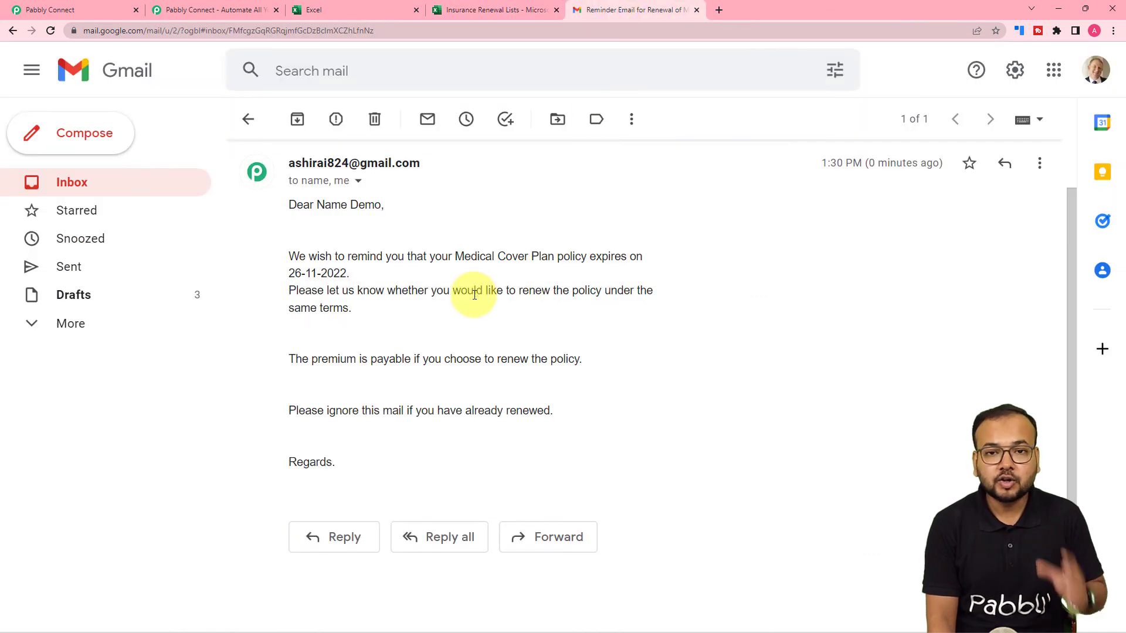
pyautogui.click(72, 9)
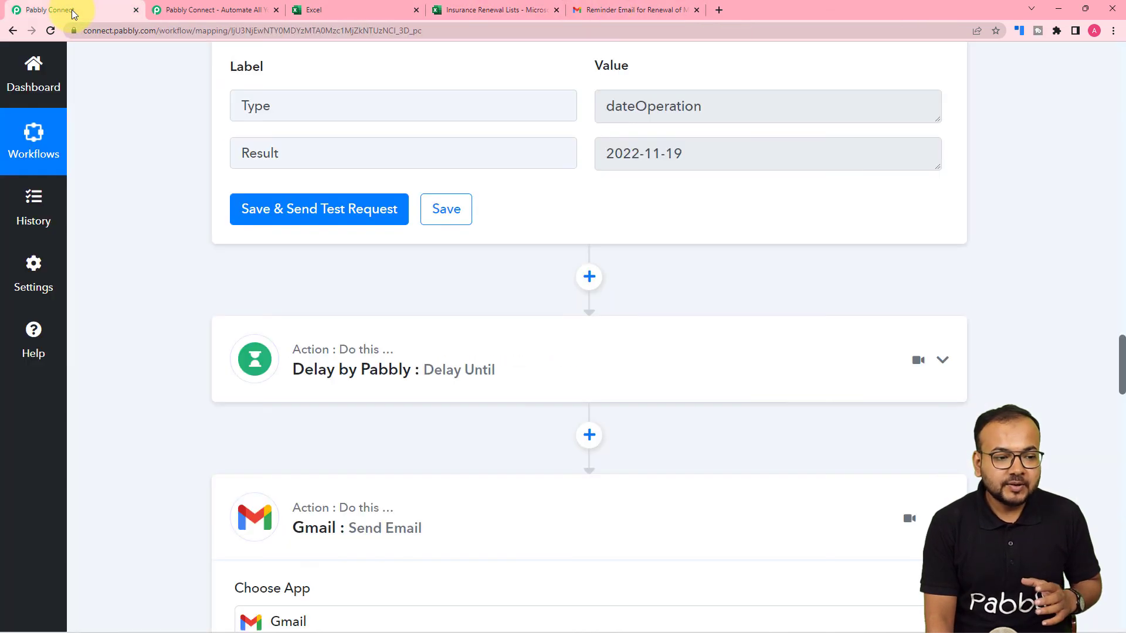
# - Review the date, expression and format settings of the Date/Time Formatter by Pabbly action and collapse it
pyautogui.scroll(10, 161, 207)
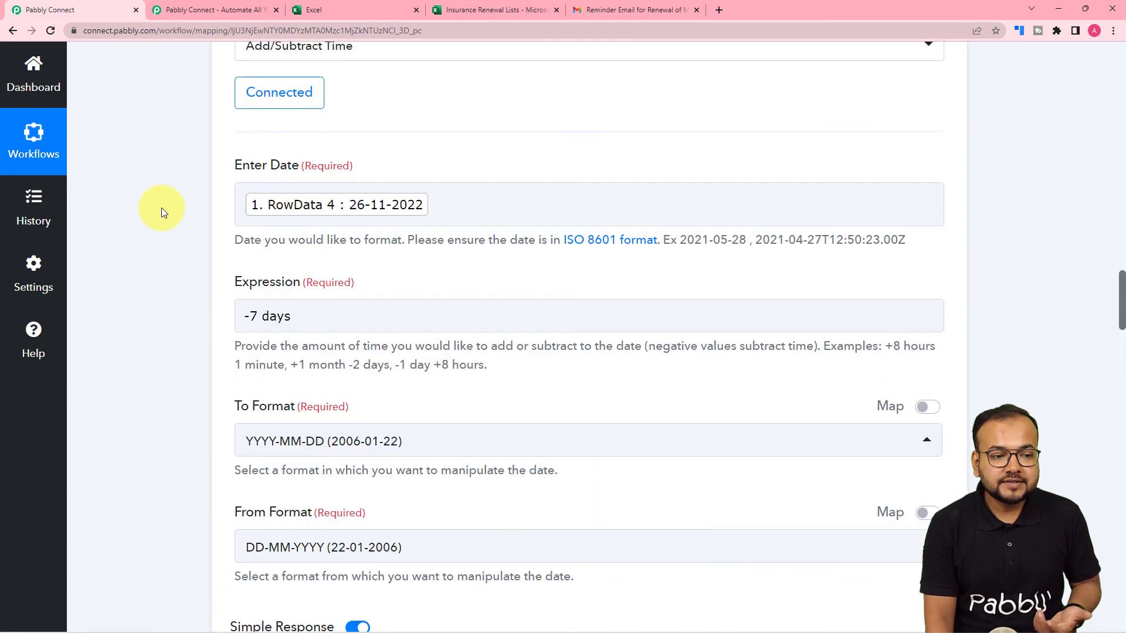
pyautogui.scroll(2, 161, 208)
pyautogui.scroll(-3, 271, 342)
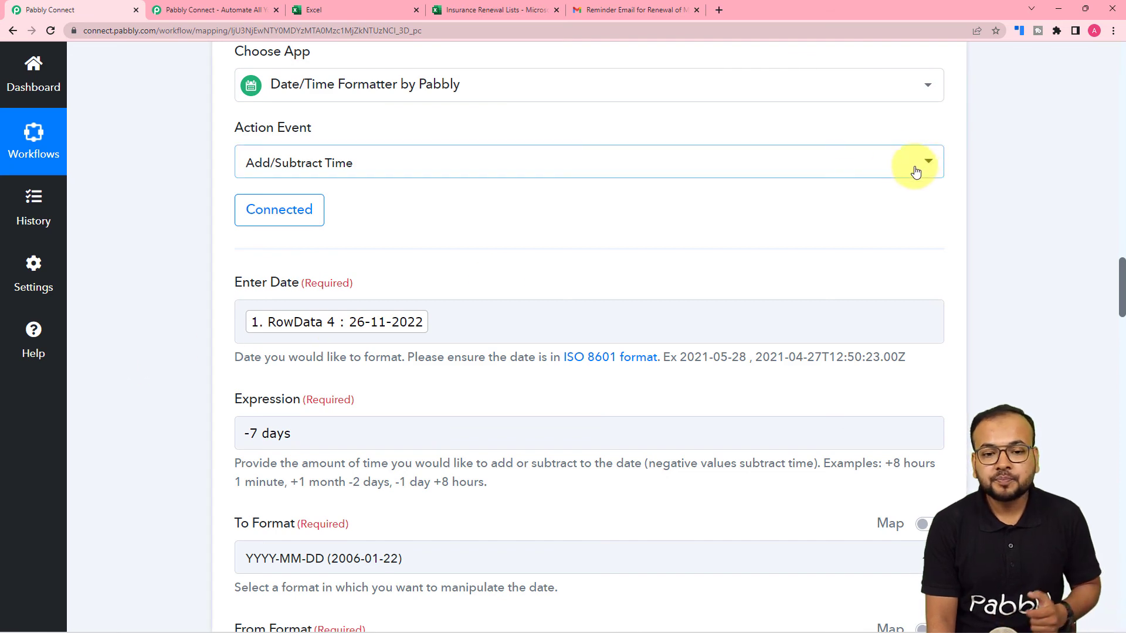
pyautogui.scroll(3, 939, 169)
pyautogui.click(943, 171)
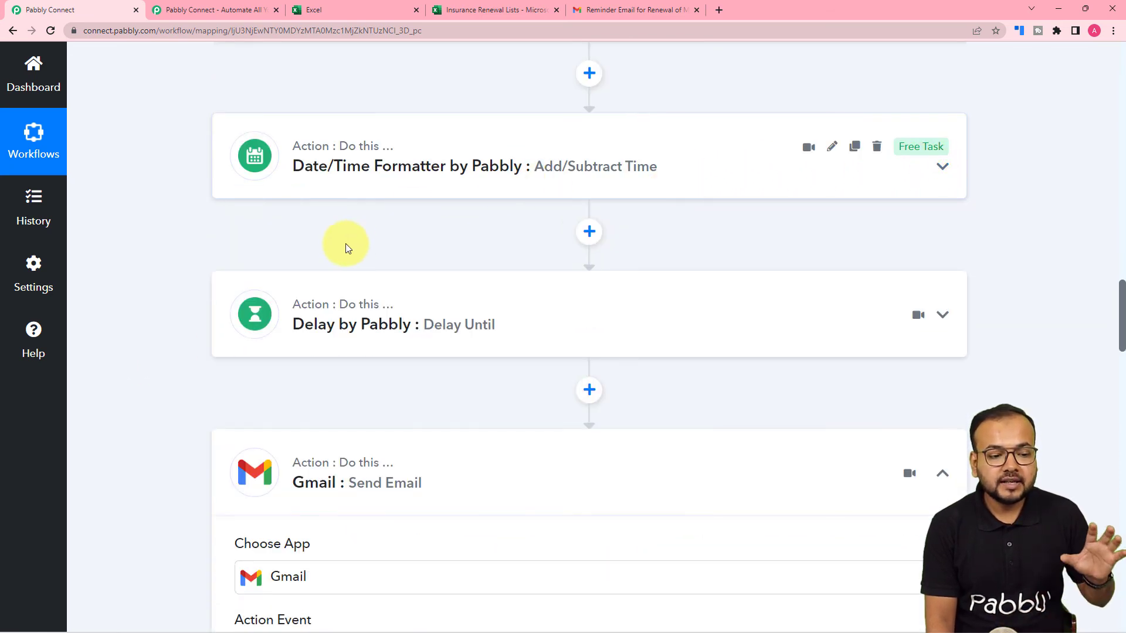